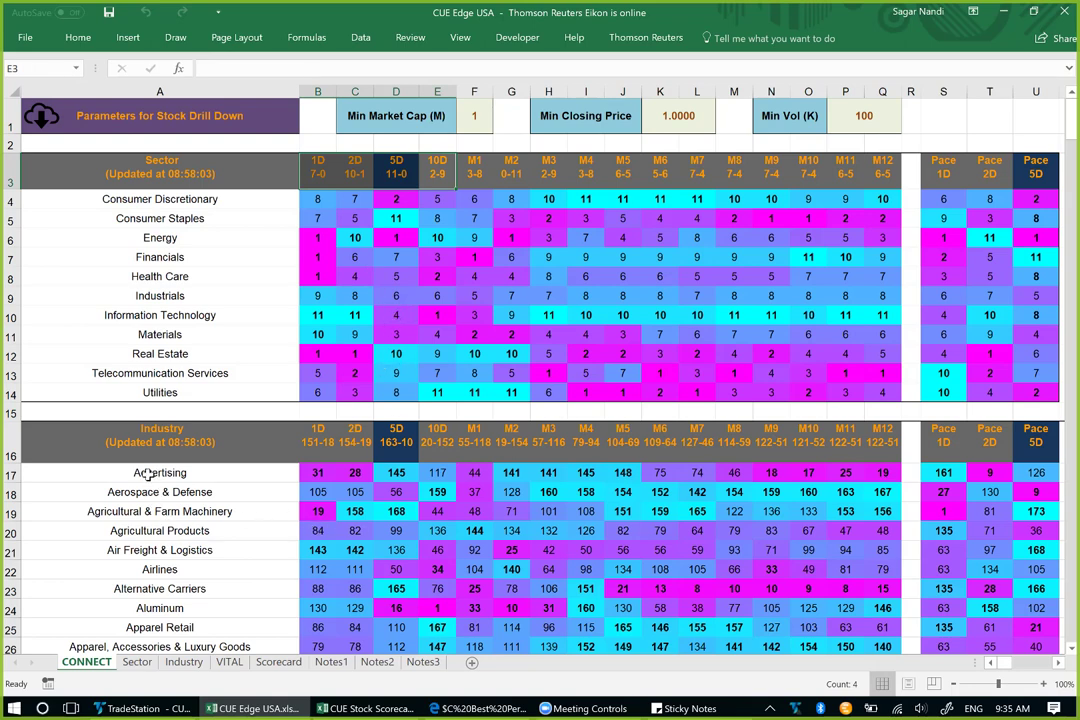
Step: Sort the Sector sheet by the 5D ranking from smallest to largest and collapse the grouped 1D and 2D columns
{"action": "left_click_drag", "start_coordinate": [147, 475], "coordinate": [183, 628]}
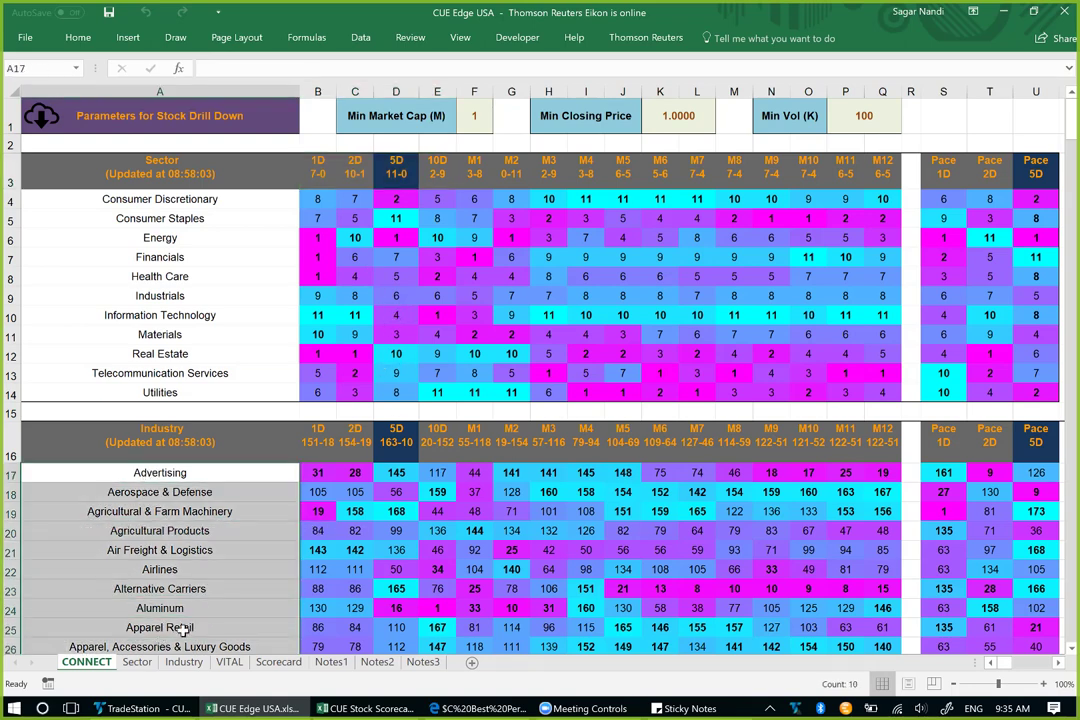
{"action": "left_click", "coordinate": [137, 663]}
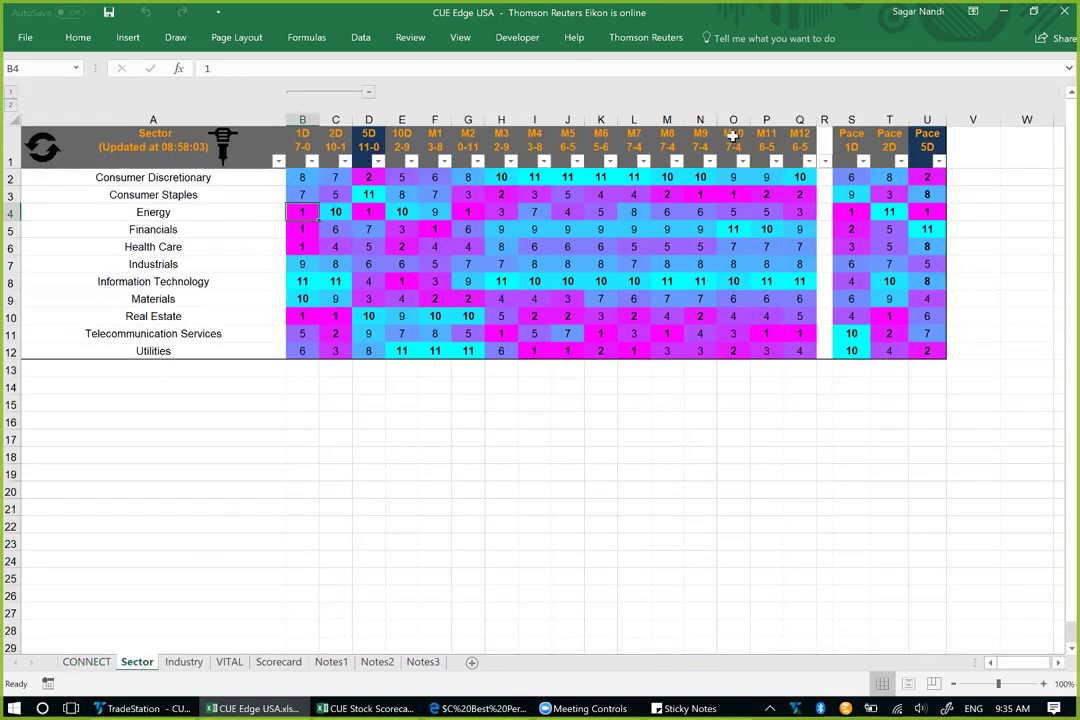
{"action": "left_click", "coordinate": [370, 146]}
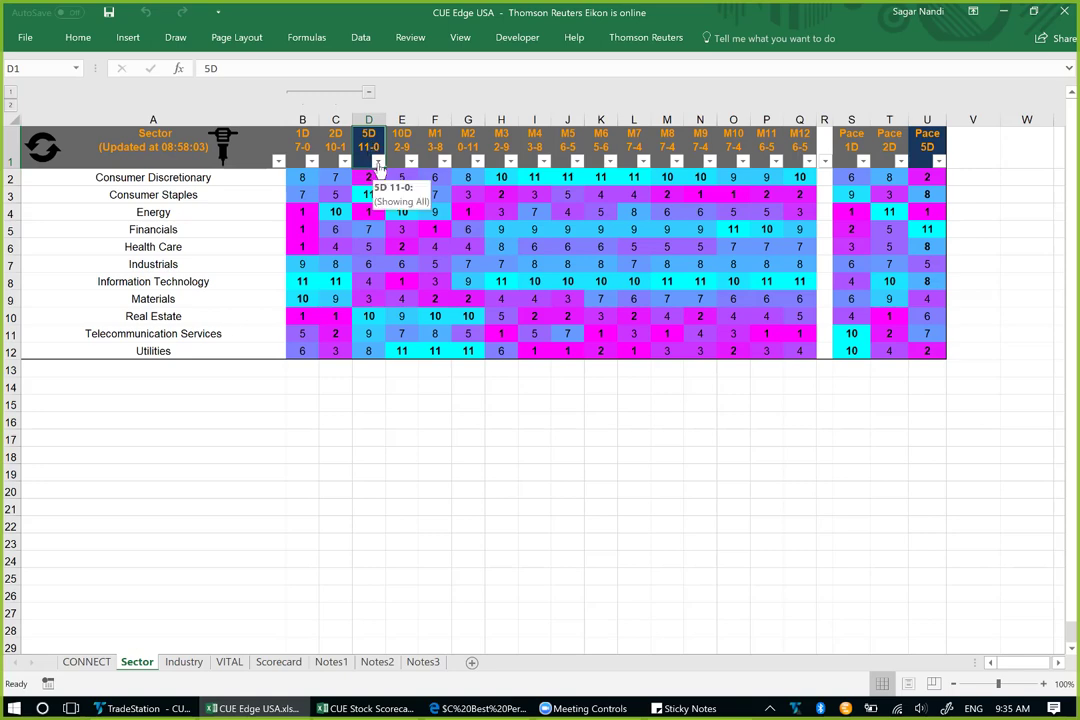
{"action": "left_click", "coordinate": [378, 162]}
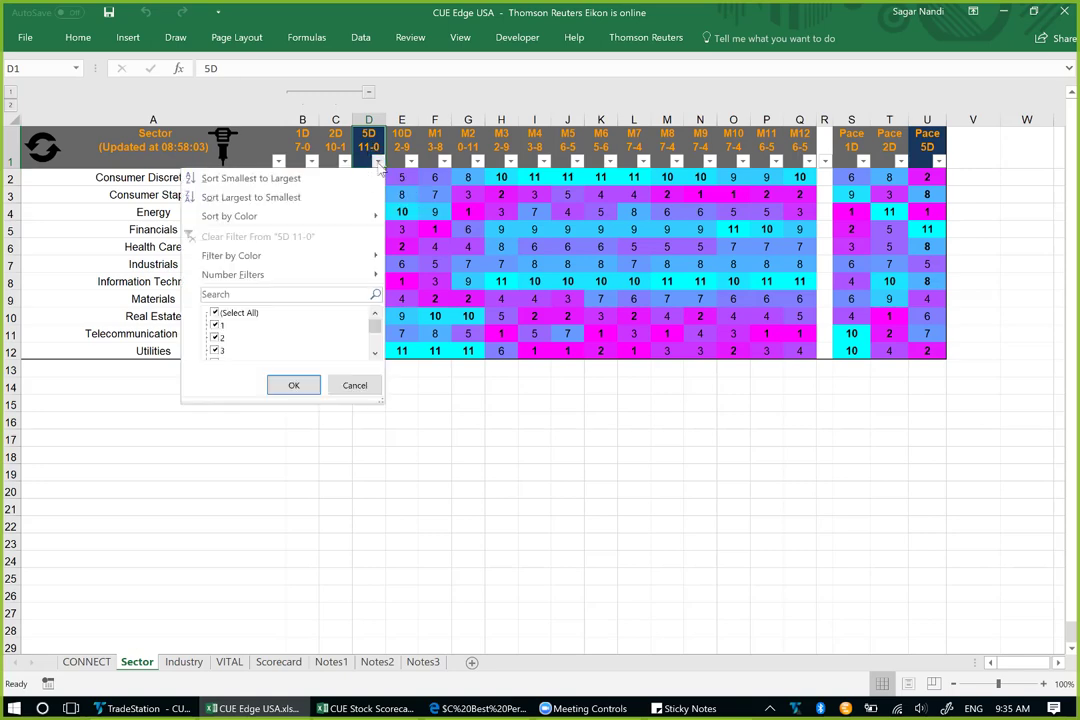
{"action": "left_click", "coordinate": [352, 177]}
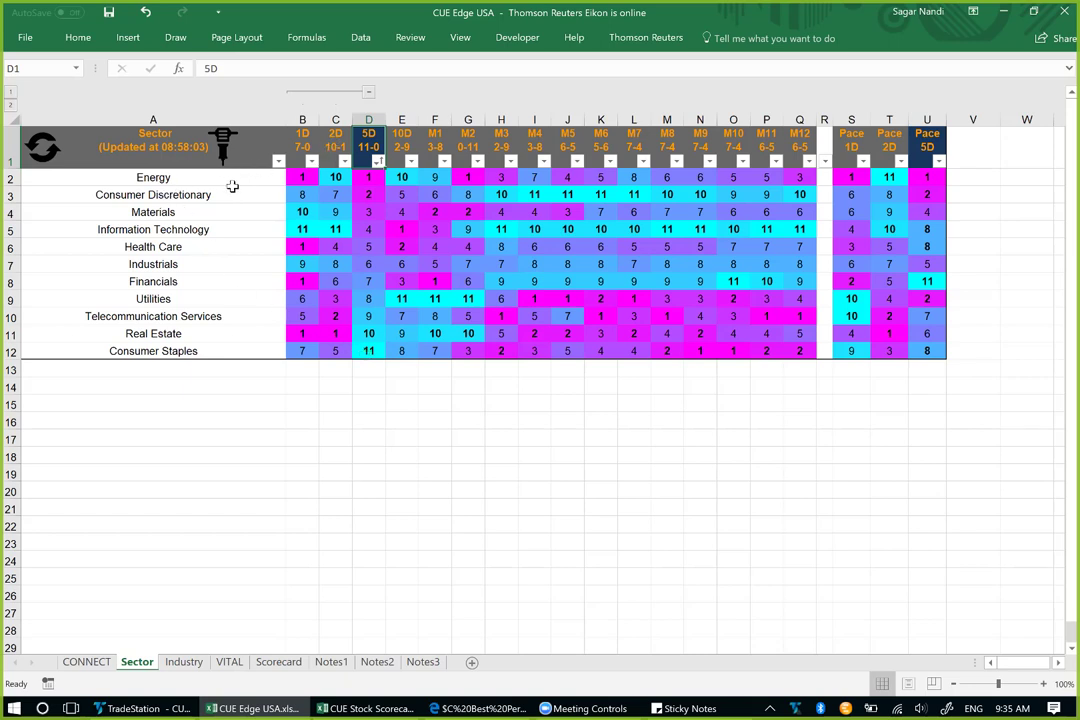
{"action": "left_click", "coordinate": [369, 91]}
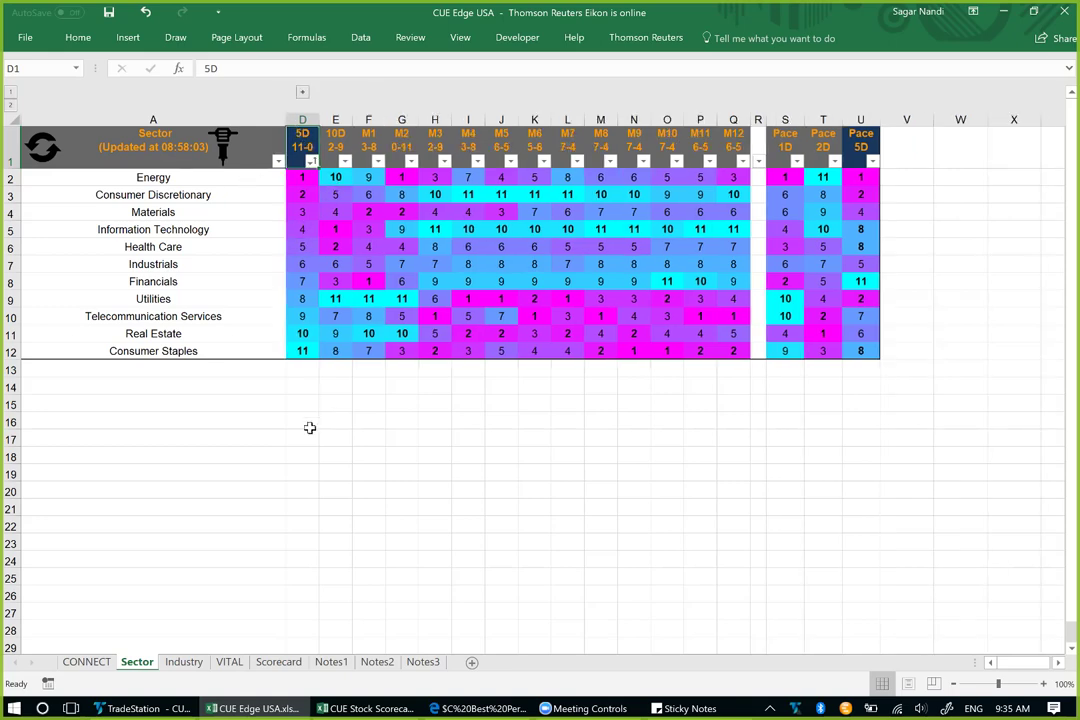
Step: Compare the short-term and monthly rankings of the Information Technology, Utilities and Real Estate sectors
{"action": "left_click_drag", "start_coordinate": [403, 230], "coordinate": [723, 233]}
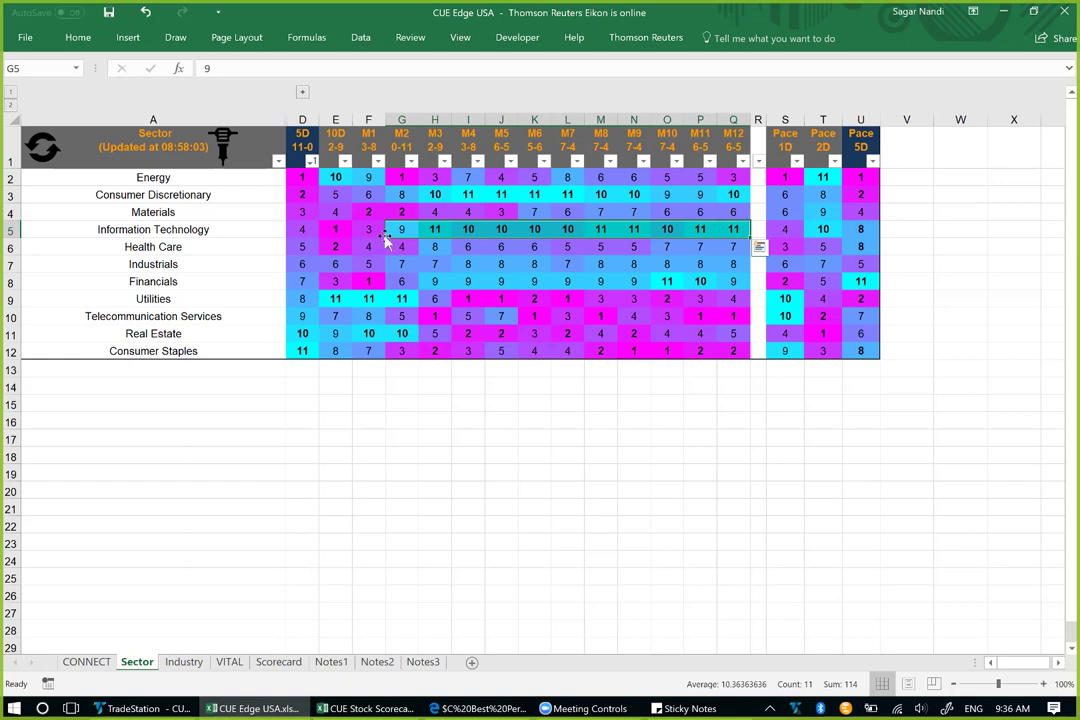
{"action": "left_click_drag", "start_coordinate": [370, 230], "coordinate": [301, 232]}
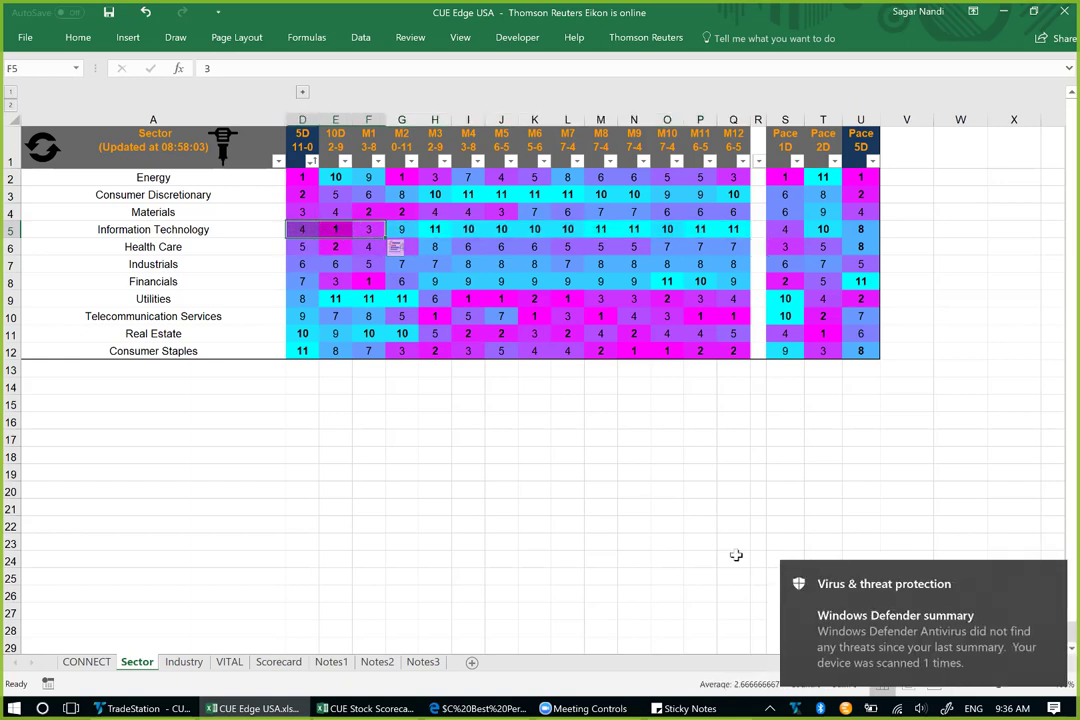
{"action": "left_click", "coordinate": [1052, 580]}
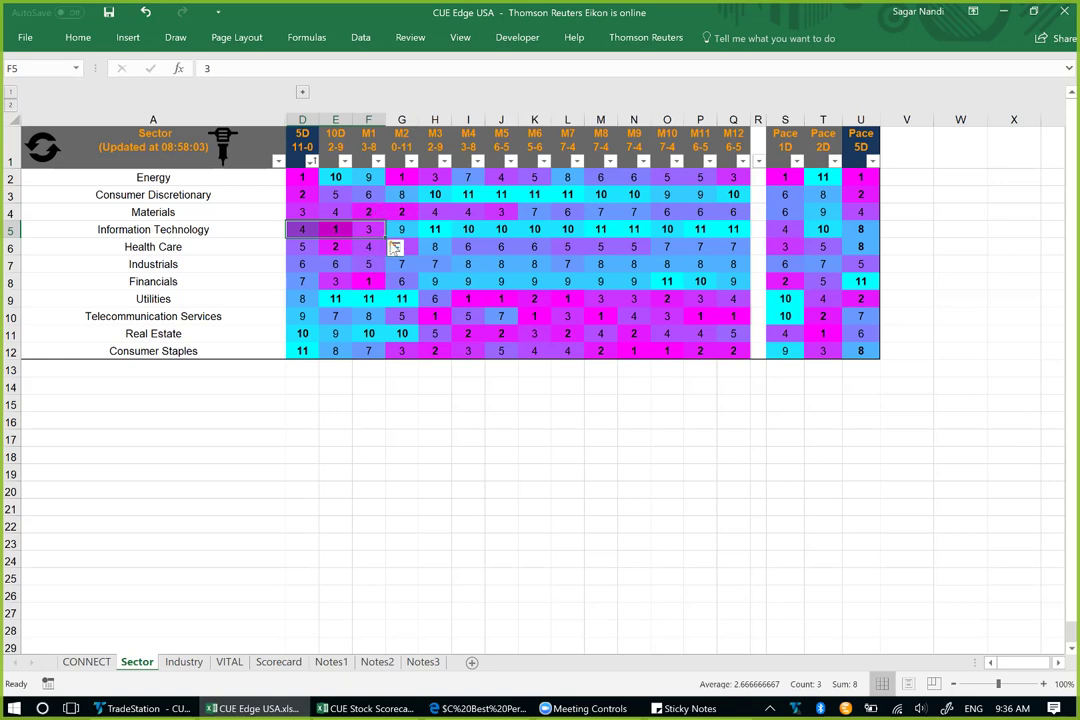
{"action": "left_click", "coordinate": [310, 230]}
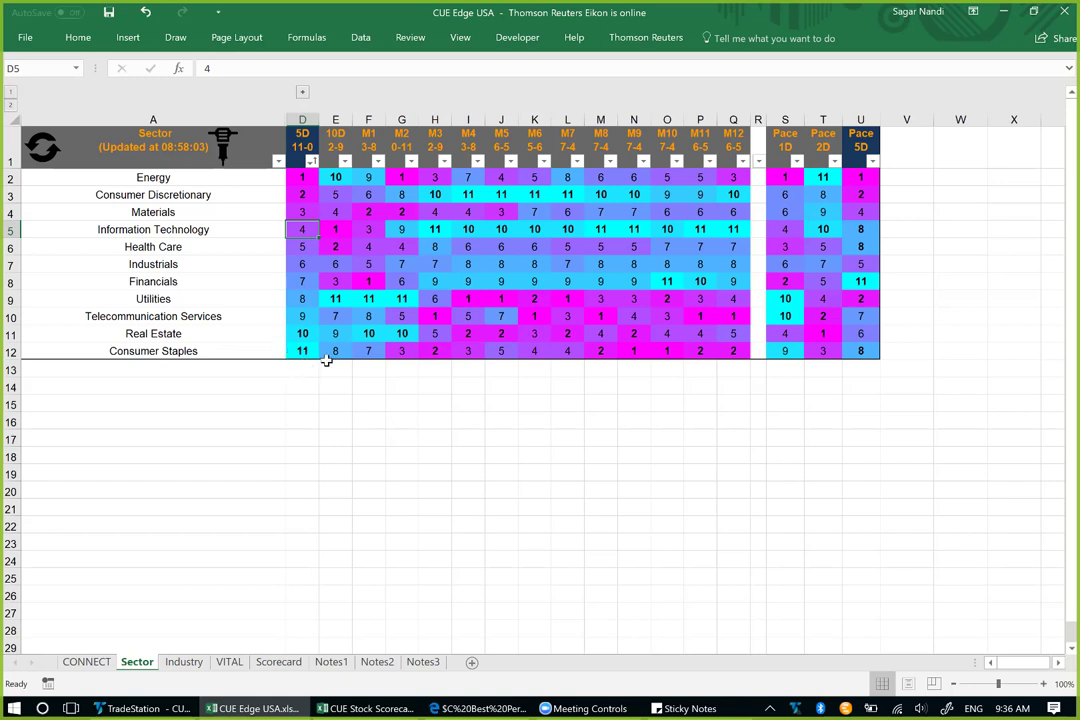
{"action": "left_click_drag", "start_coordinate": [452, 299], "coordinate": [627, 305]}
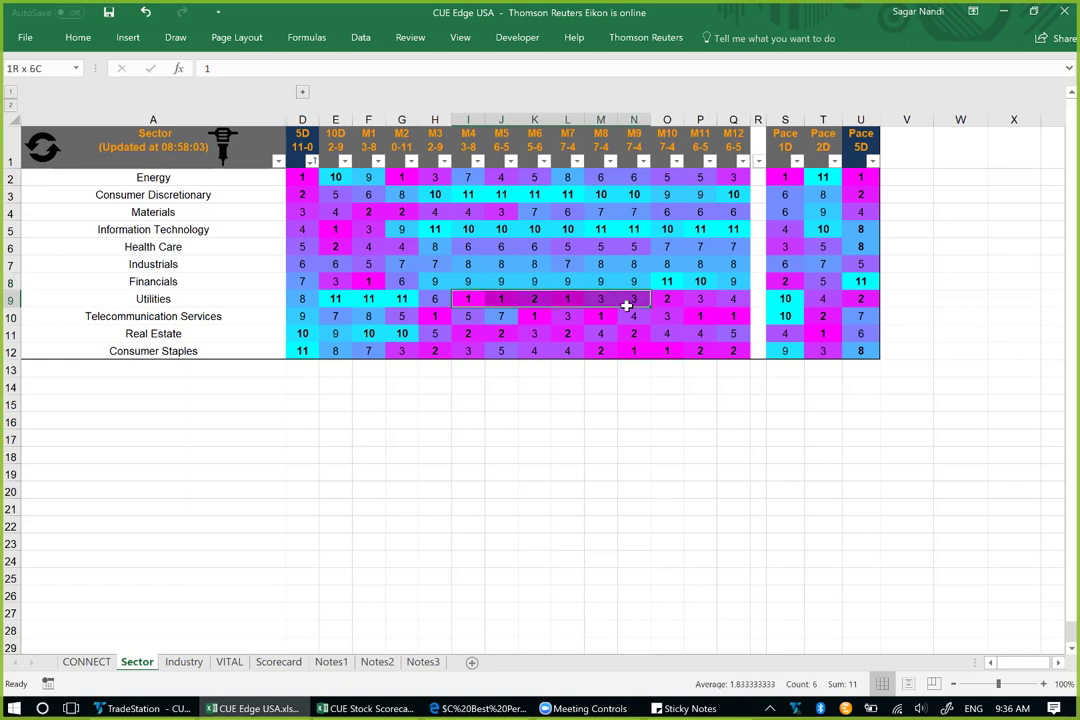
{"action": "left_click_drag", "start_coordinate": [410, 301], "coordinate": [412, 334]}
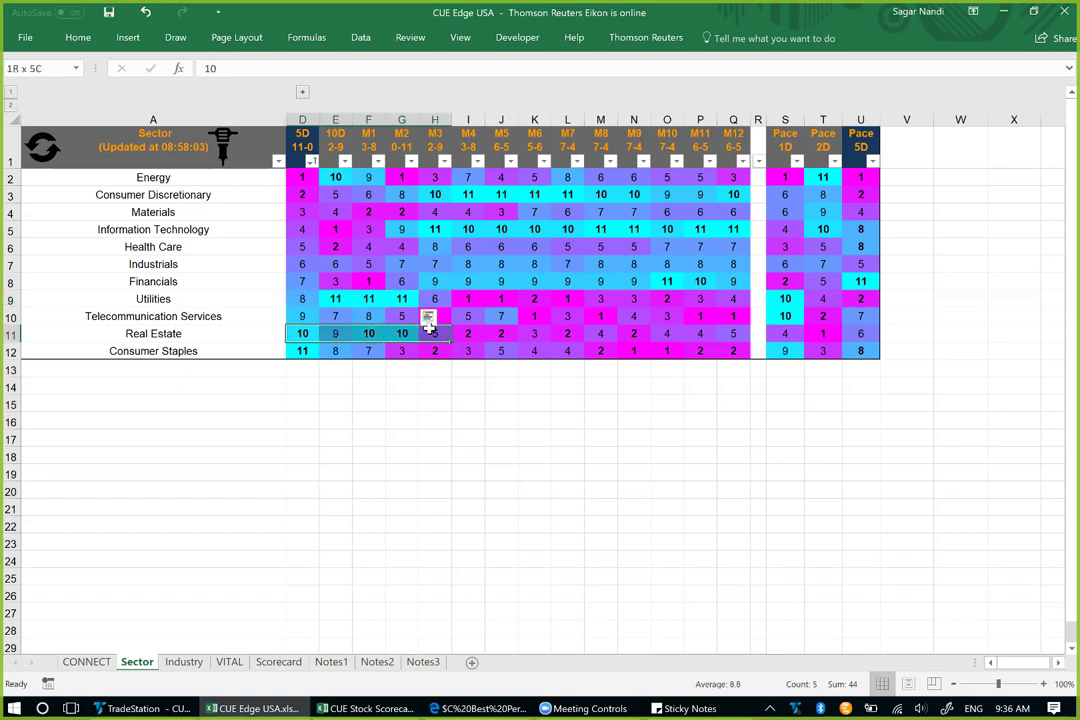
Step: Drill down from the Real Estate sector to its industries
{"action": "left_click", "coordinate": [402, 454]}
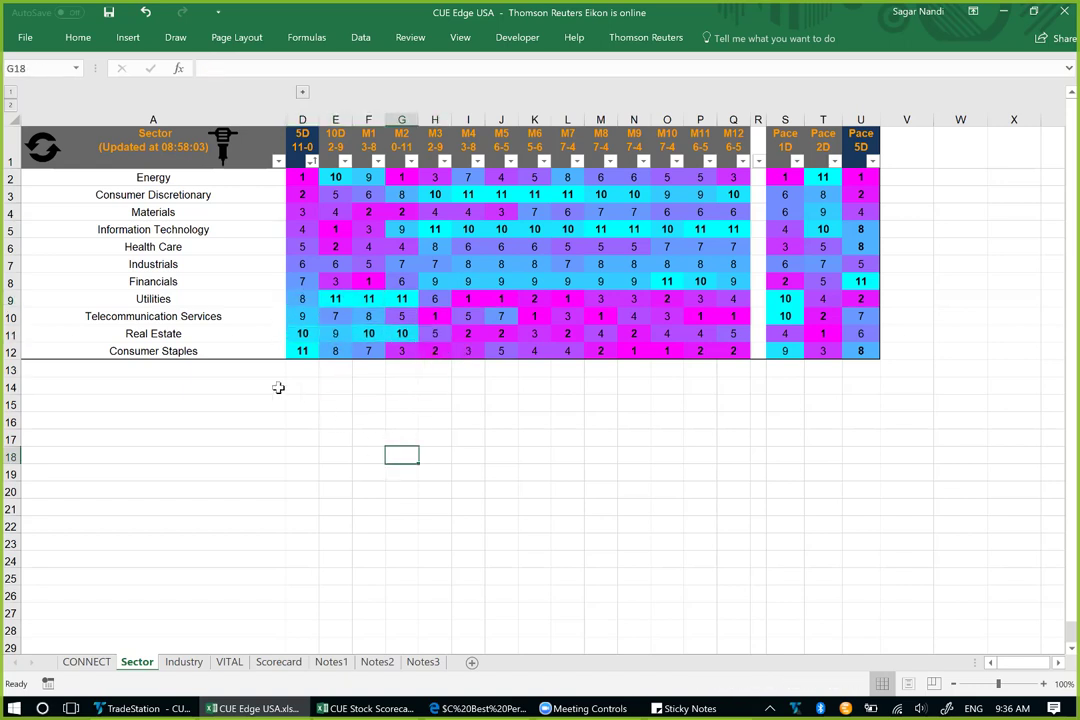
{"action": "left_click", "coordinate": [190, 334]}
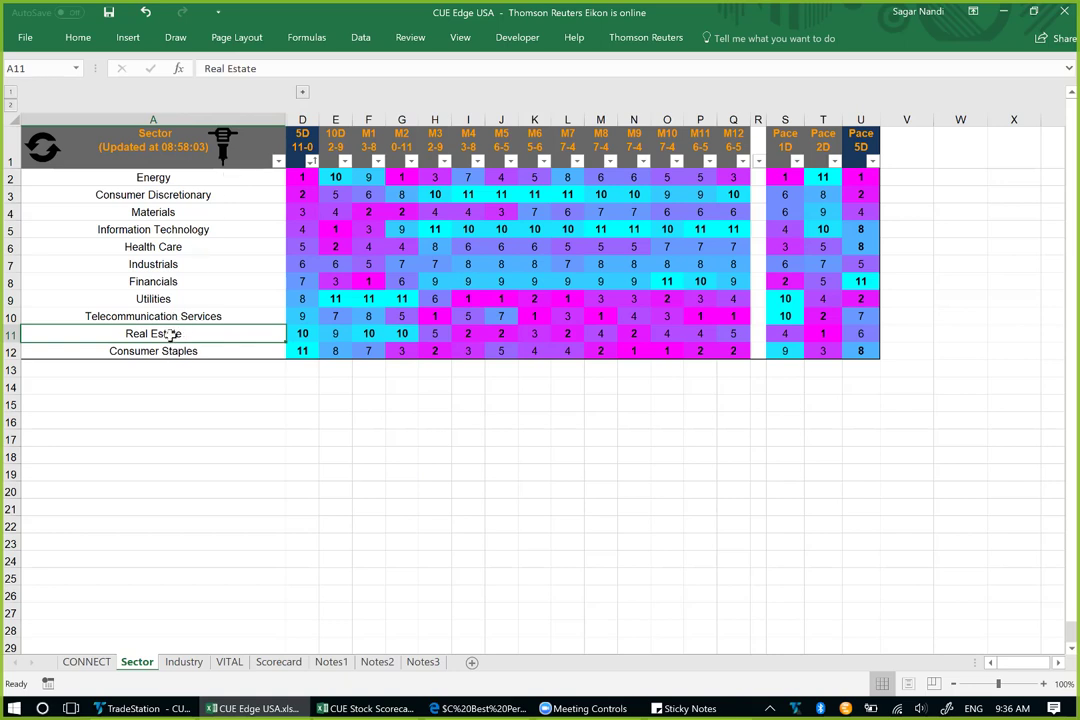
{"action": "left_click", "coordinate": [225, 145]}
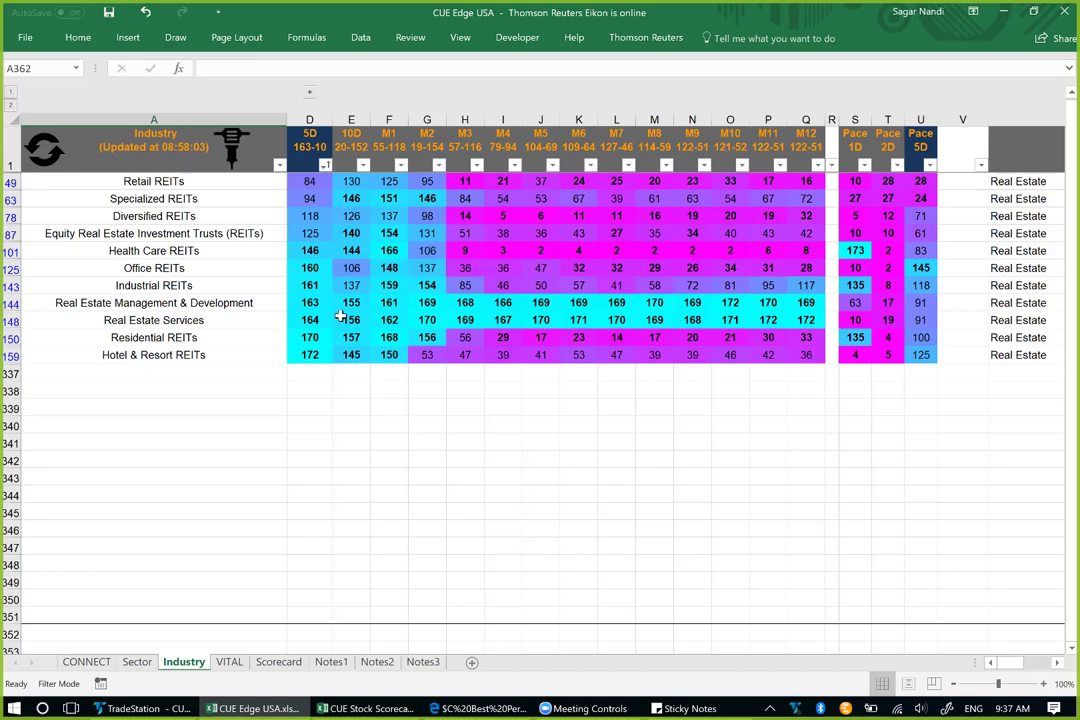
Step: Hide the Real Estate Management & Development and Real Estate Services rows on the Industry sheet
{"action": "left_click_drag", "start_coordinate": [12, 303], "coordinate": [13, 324]}
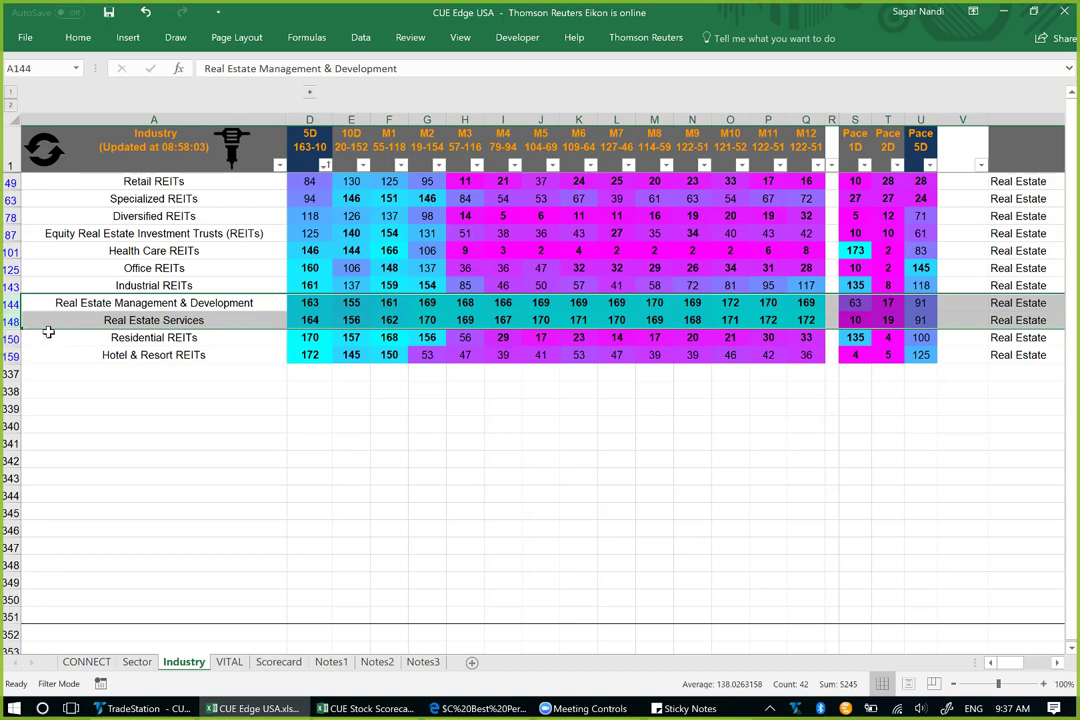
{"action": "right_click", "coordinate": [34, 305]}
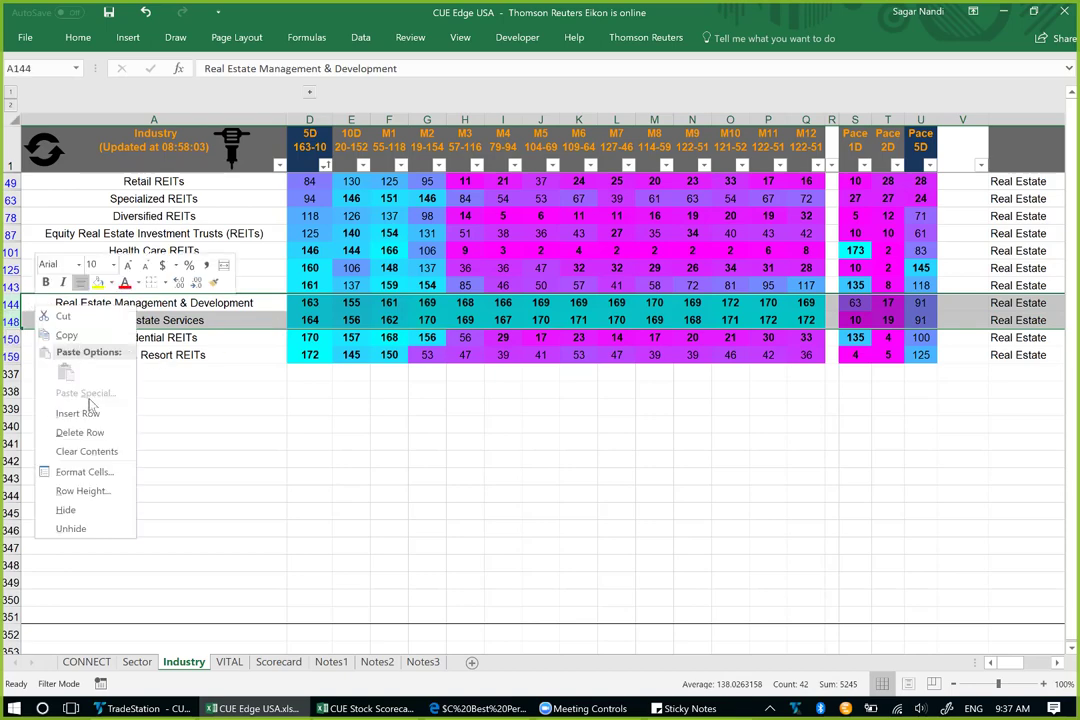
{"action": "left_click", "coordinate": [85, 514]}
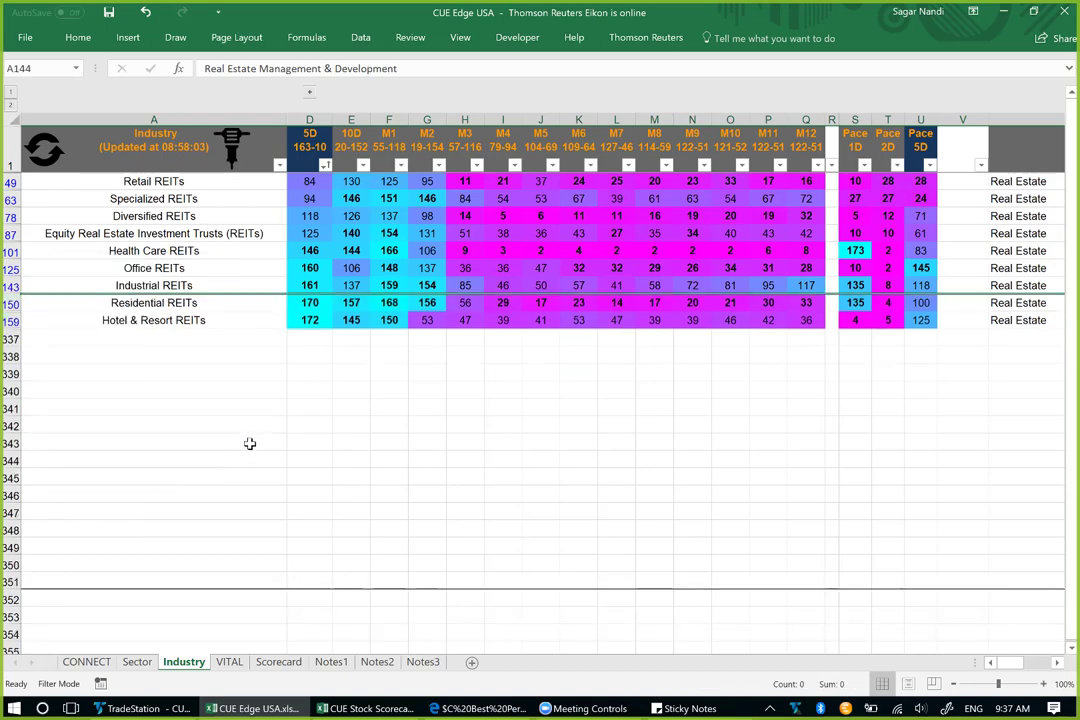
{"action": "left_click", "coordinate": [268, 440]}
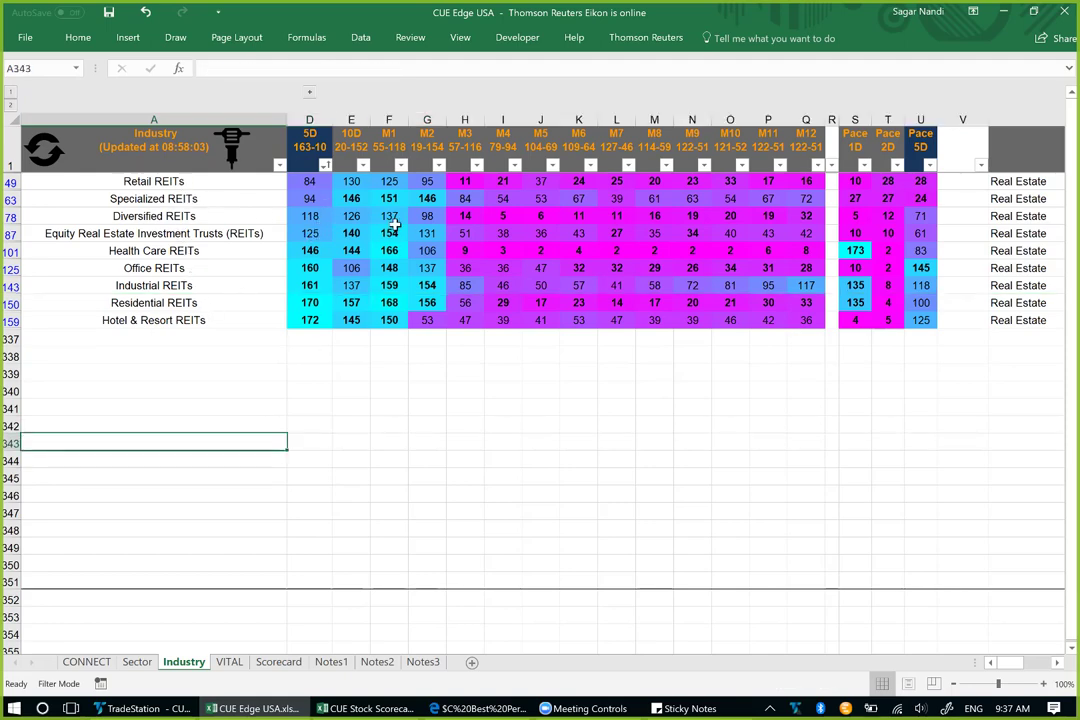
Step: Examine the M3 to M12 rankings of the REIT industries, focusing on Residential REITs and Hotel & Resort REITs
{"action": "left_click_drag", "start_coordinate": [464, 181], "coordinate": [782, 320]}
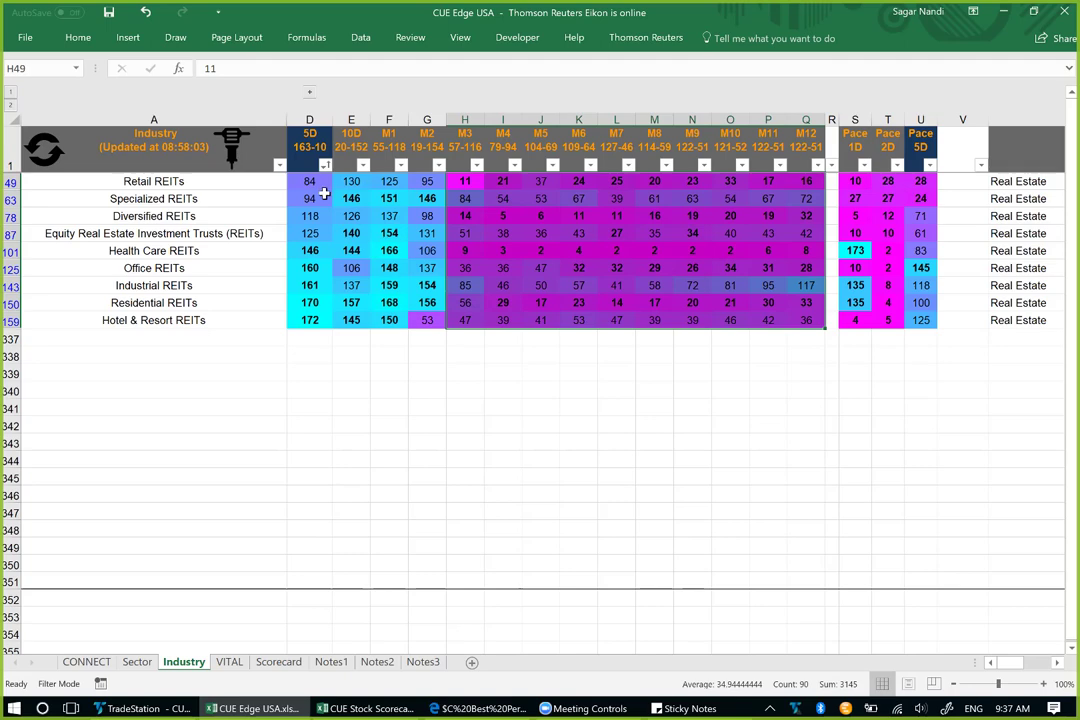
{"action": "left_click", "coordinate": [295, 386]}
{"action": "left_click", "coordinate": [195, 320]}
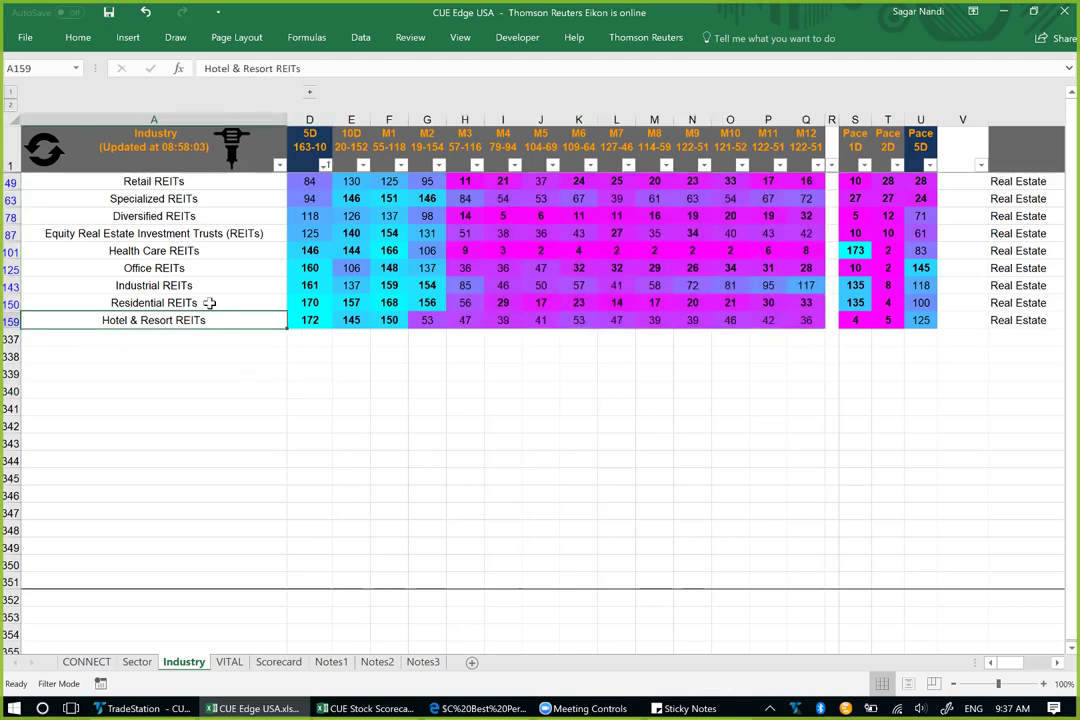
{"action": "left_click", "coordinate": [210, 304]}
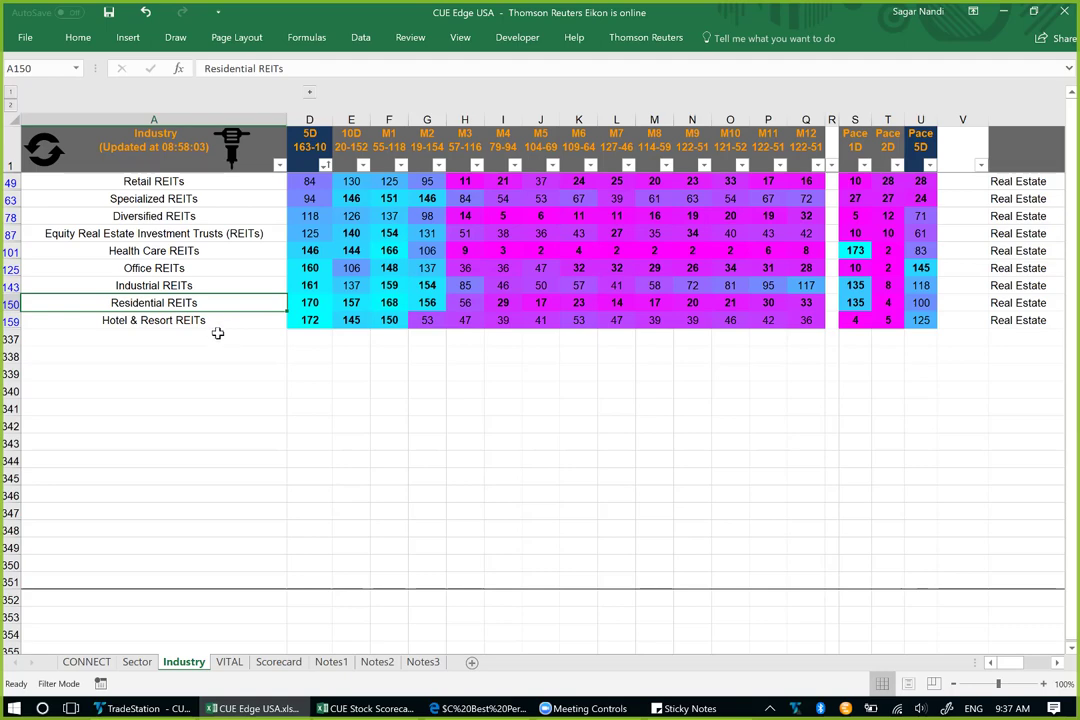
{"action": "left_click", "coordinate": [214, 322]}
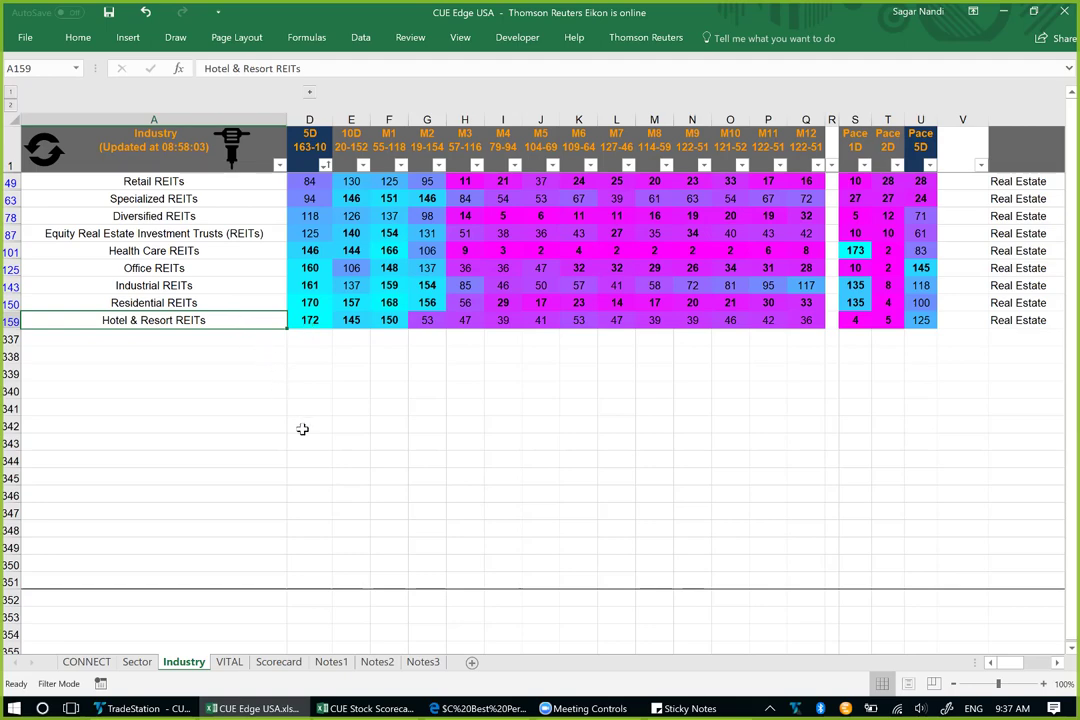
Step: Switch to the CUE Stock Scorecard workbook and filter its Industry column to the residential REIT stocks
{"action": "left_click", "coordinate": [366, 709]}
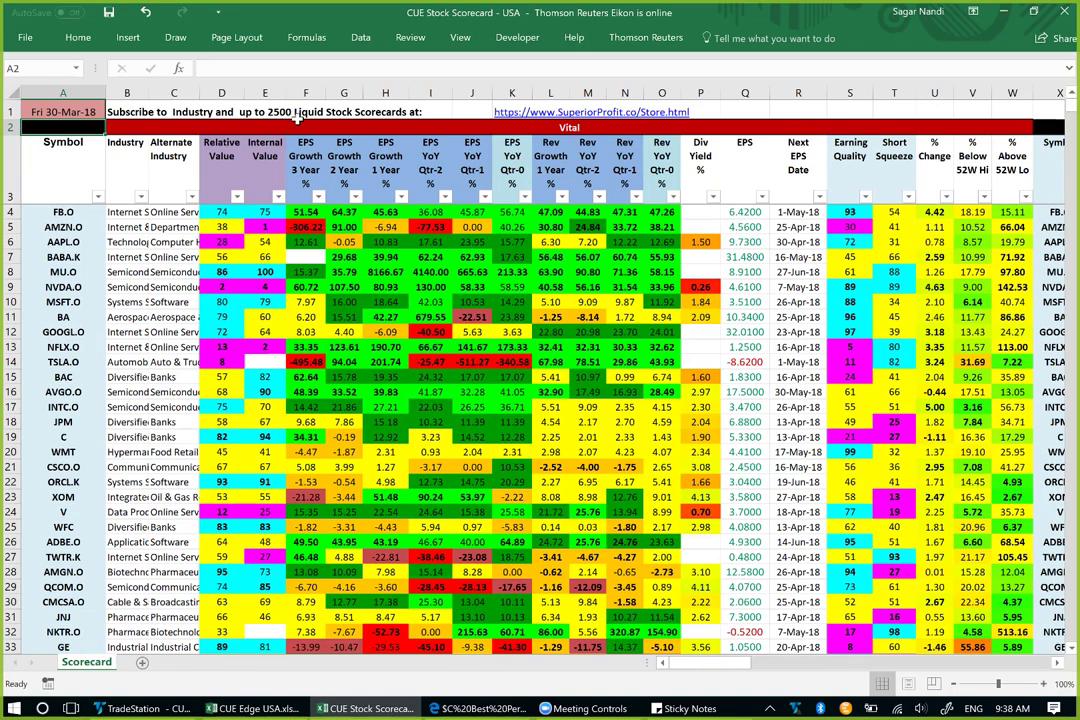
{"action": "left_click", "coordinate": [141, 196]}
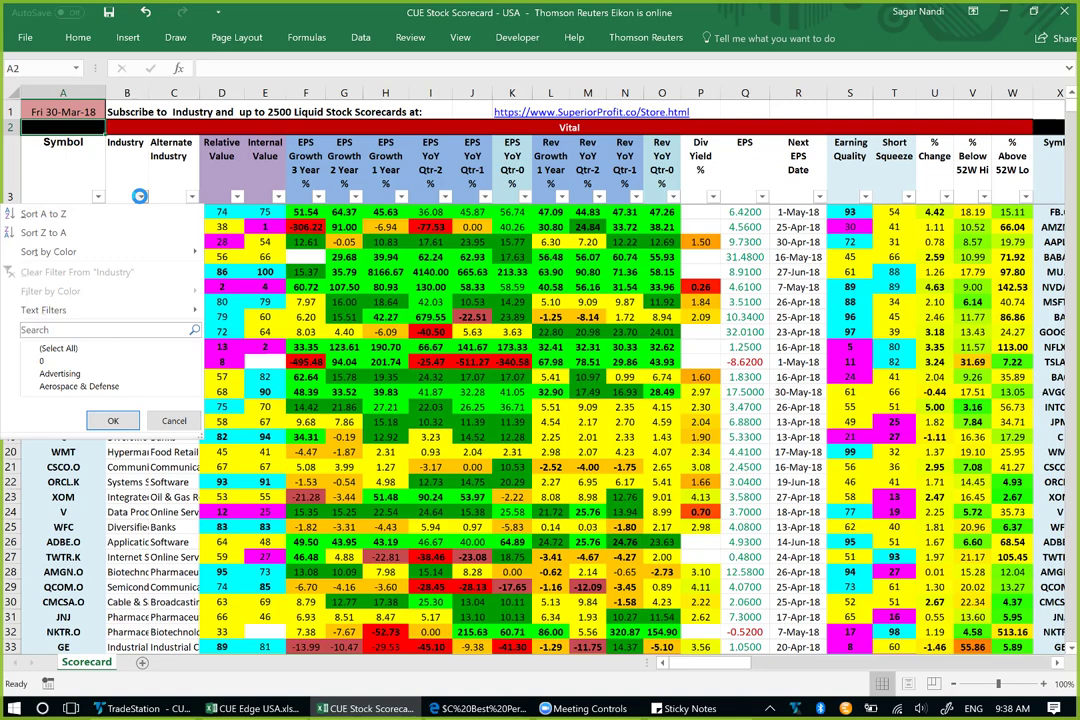
{"action": "left_click", "coordinate": [113, 331]}
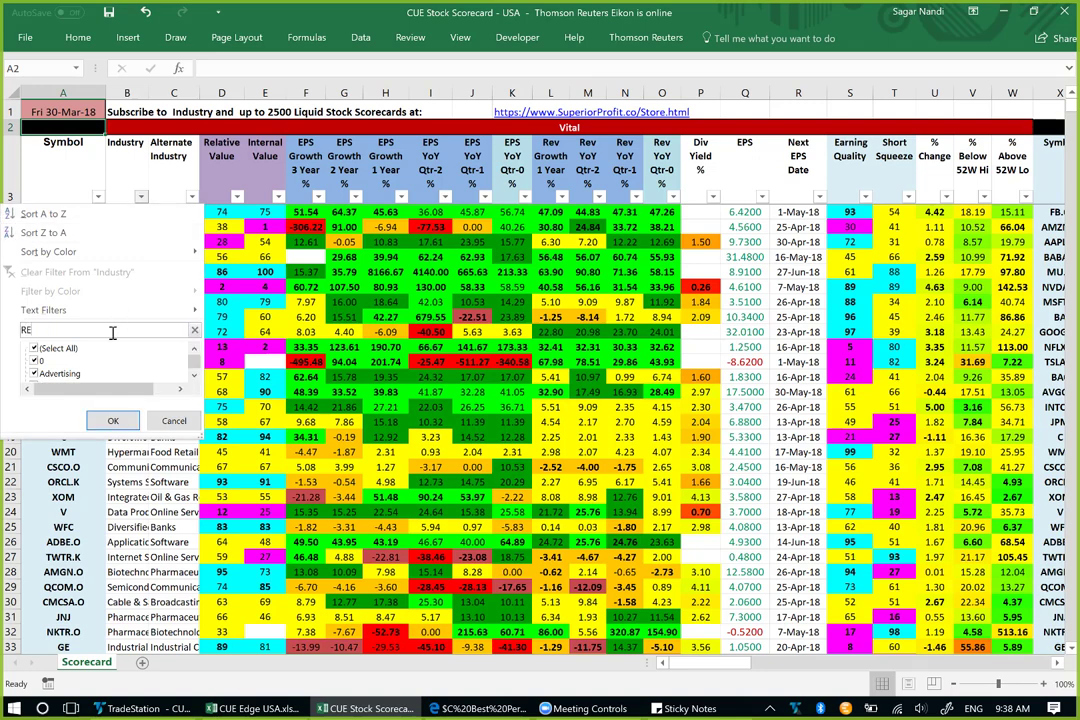
{"action": "type", "text": "RE"}
{"action": "key", "text": "Return"}
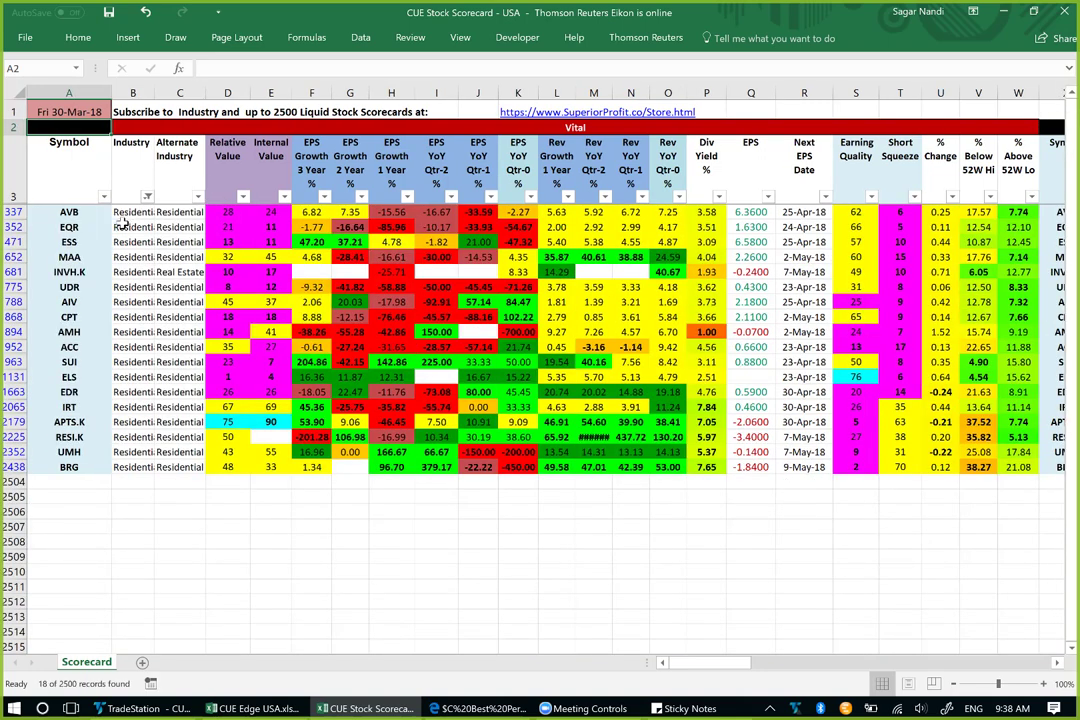
Step: Count the filtered residential stocks and examine their Relative Value and Internal Value scores, focusing on the APTS.K row
{"action": "left_click", "coordinate": [180, 93]}
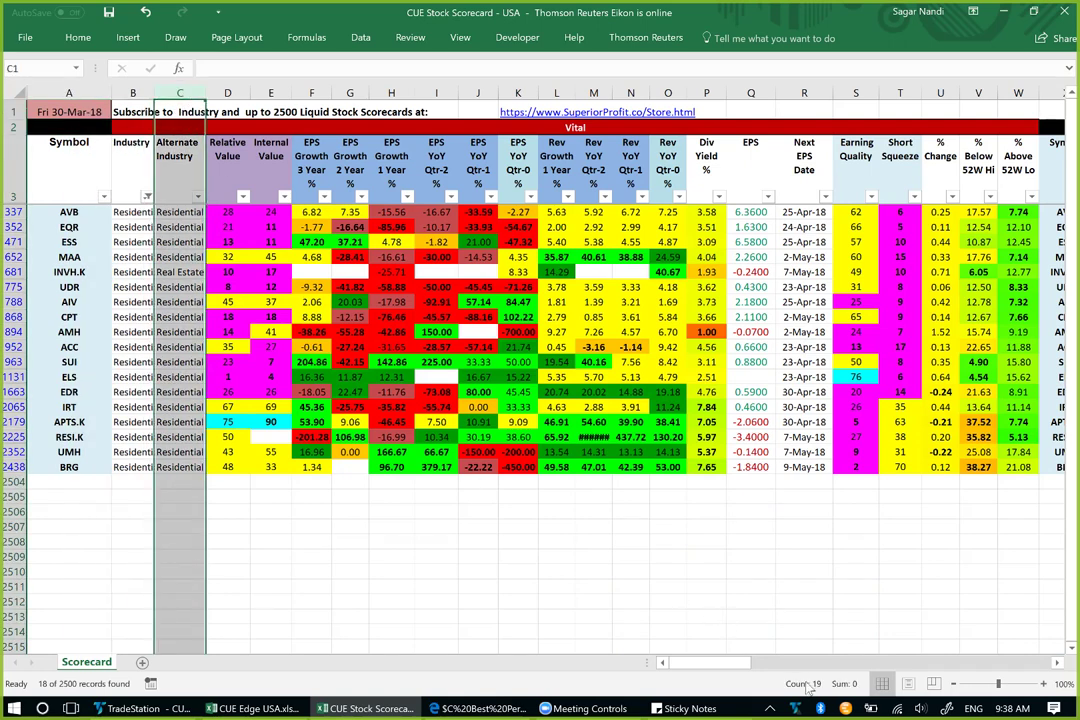
{"action": "left_click", "coordinate": [376, 497]}
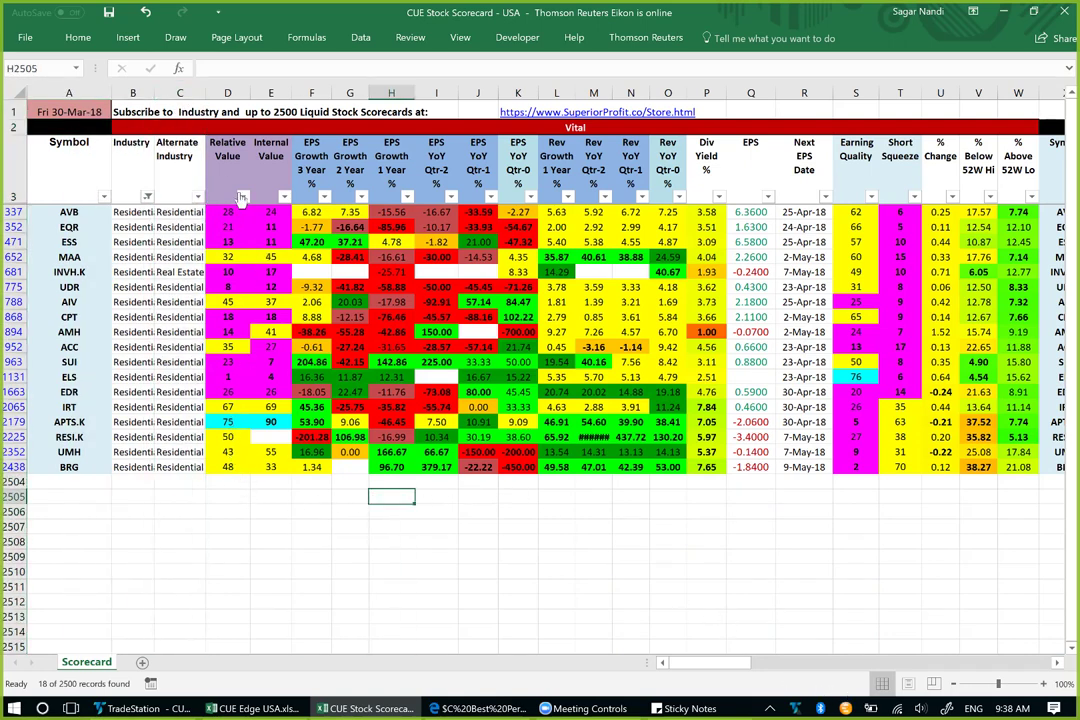
{"action": "left_click", "coordinate": [281, 130]}
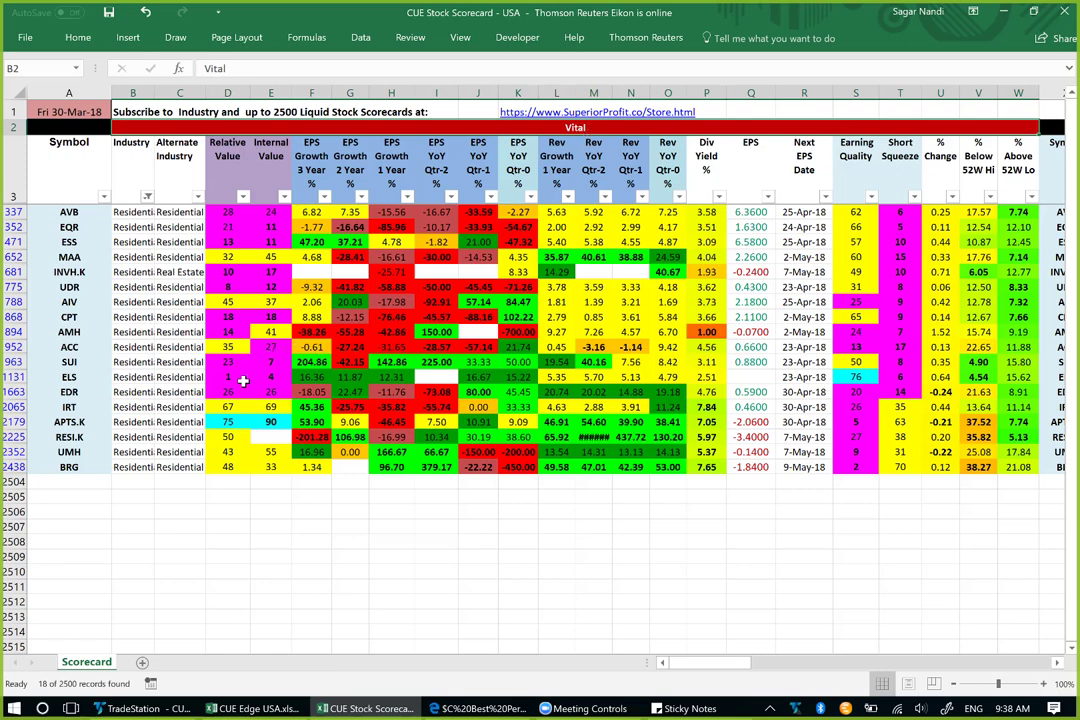
{"action": "left_click", "coordinate": [13, 422]}
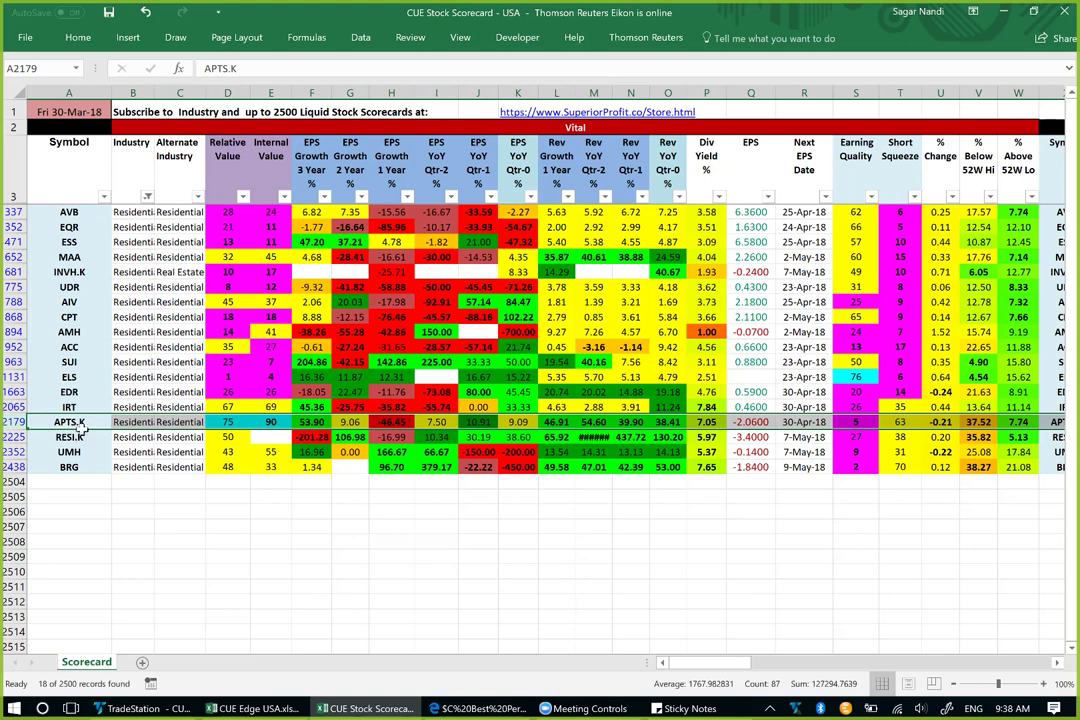
{"action": "left_click", "coordinate": [226, 422]}
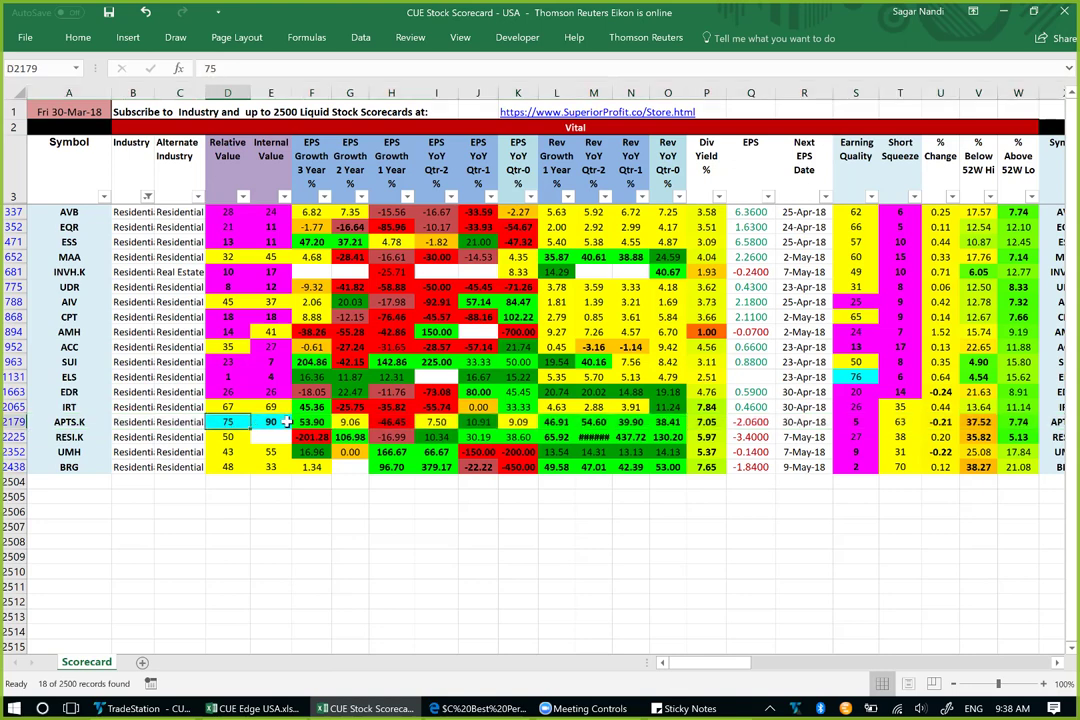
{"action": "left_click", "coordinate": [228, 179]}
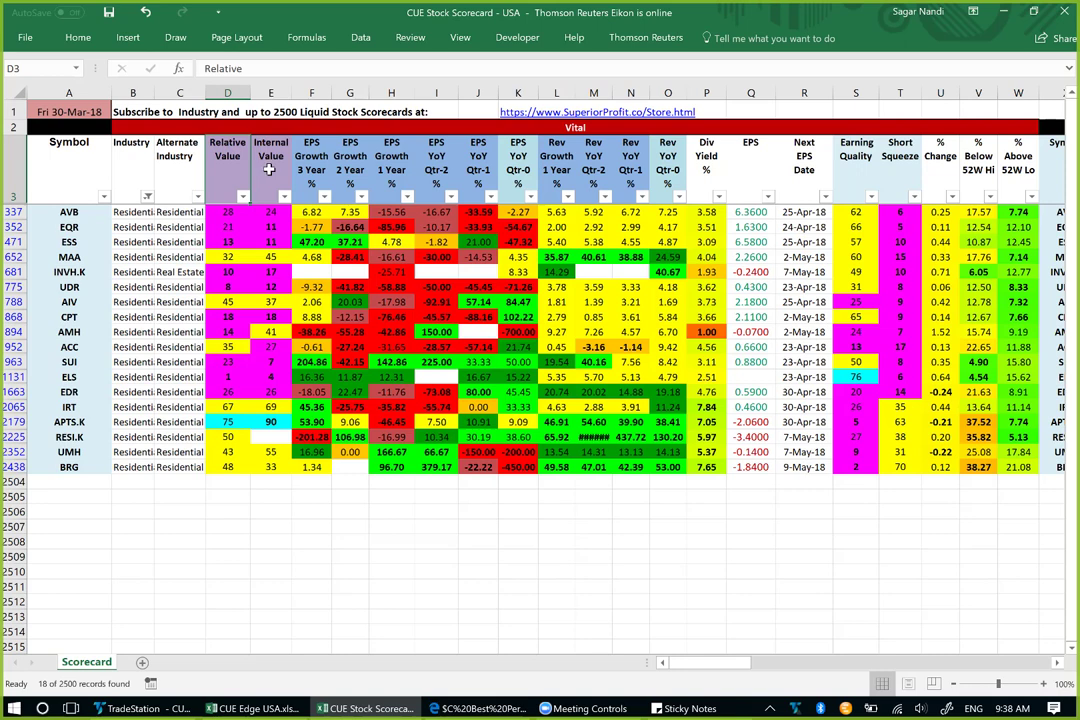
{"action": "left_click", "coordinate": [269, 169]}
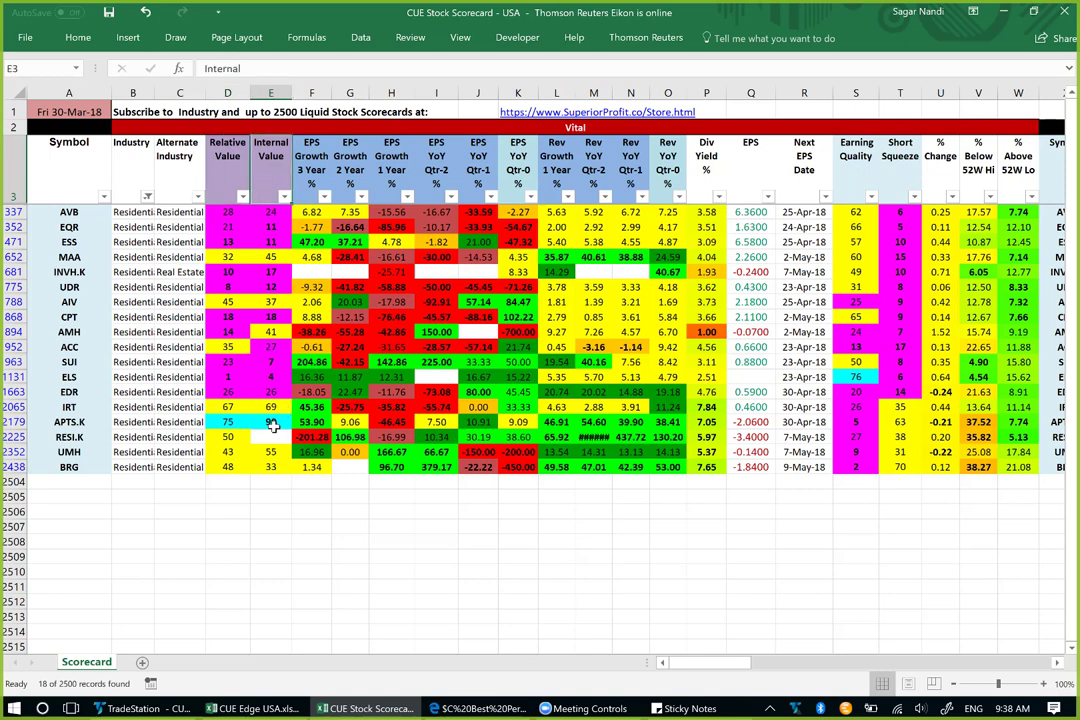
{"action": "left_click", "coordinate": [14, 422]}
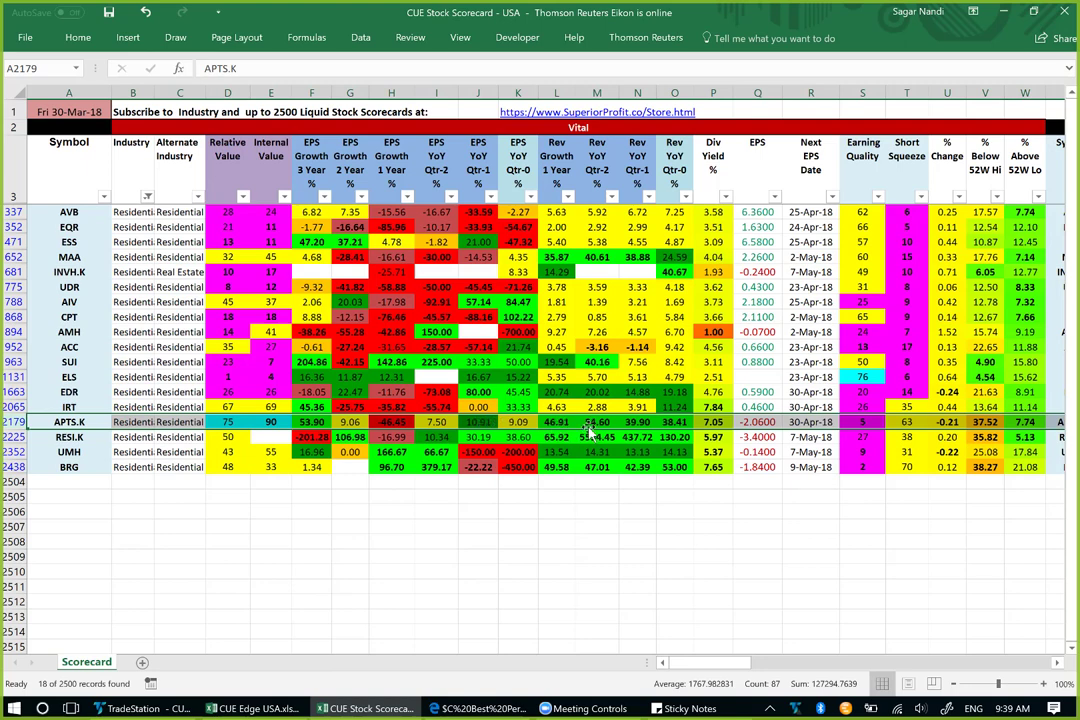
Step: Select APTS.K's dividend yield, switch to TradeStation, and mark the late-2017 peak on the weekly APTS chart with arrows
{"action": "left_click", "coordinate": [718, 421]}
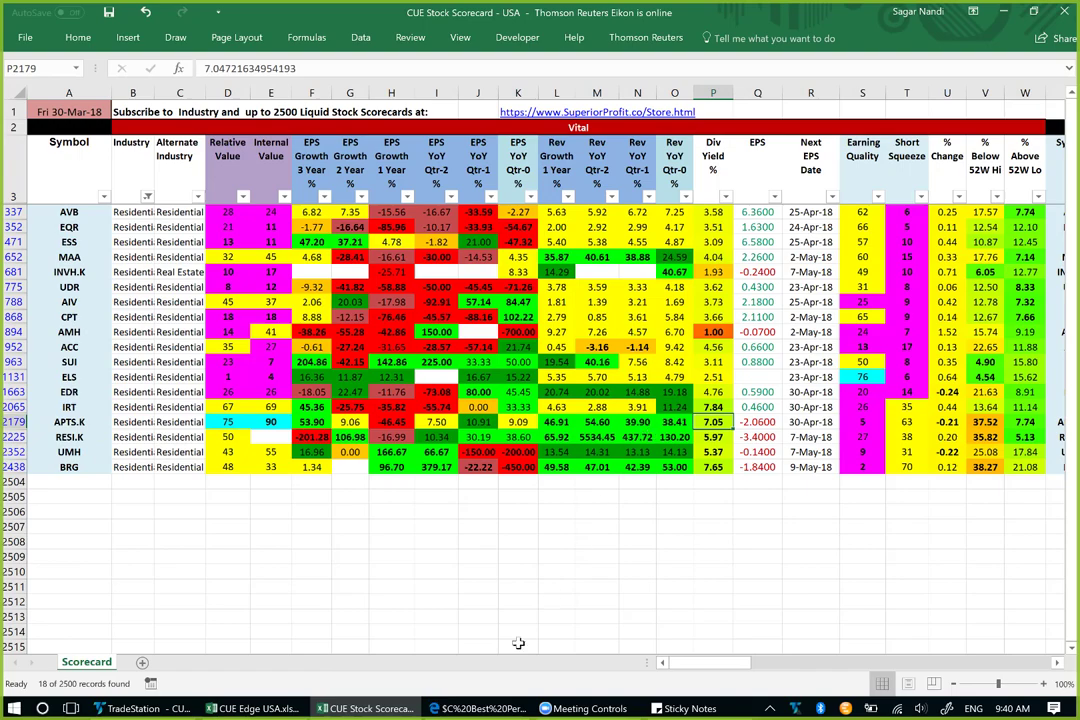
{"action": "key", "text": "alt+Tab"}
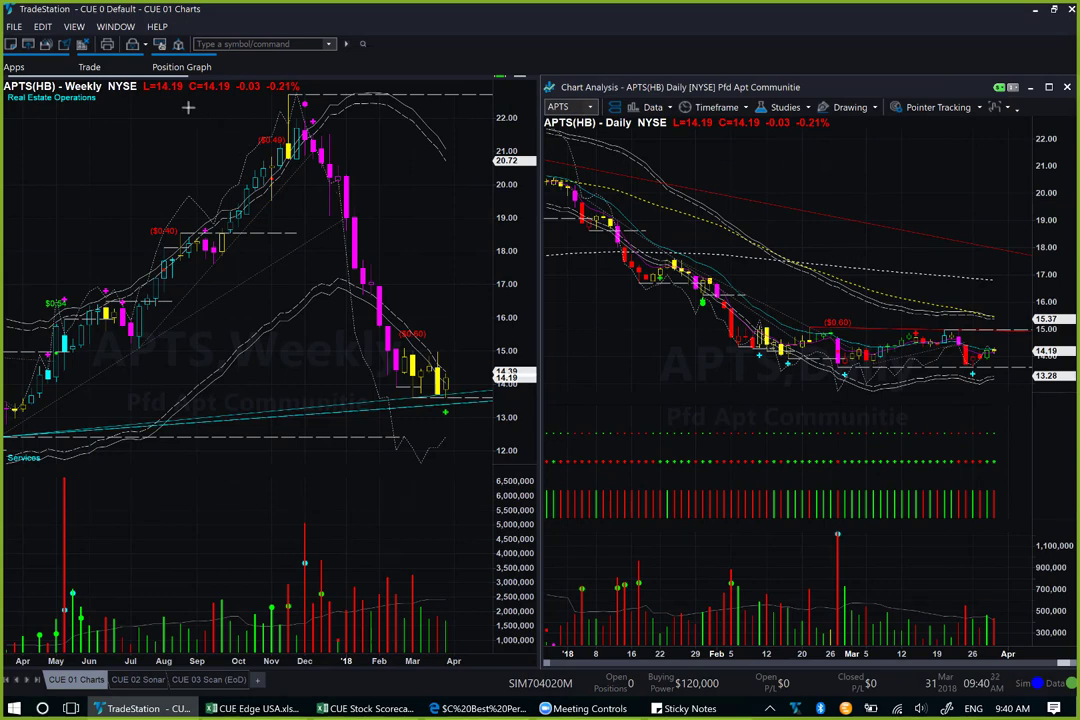
{"action": "left_click_drag", "start_coordinate": [168, 100], "coordinate": [288, 101]}
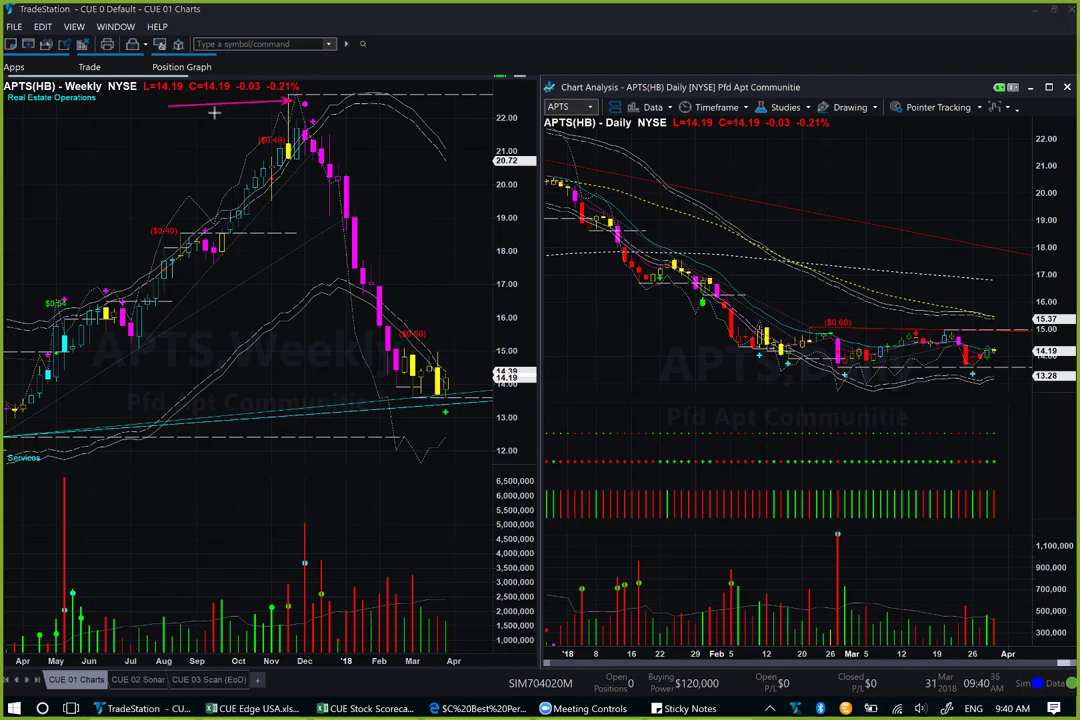
{"action": "left_click_drag", "start_coordinate": [198, 114], "coordinate": [288, 103]}
{"action": "left_click_drag", "start_coordinate": [334, 80], "coordinate": [316, 96]}
{"action": "mouse_move", "coordinate": [247, 243]}
{"action": "left_mouse_down"}
{"action": "mouse_move", "coordinate": [254, 168]}
{"action": "mouse_move", "coordinate": [278, 132]}
{"action": "mouse_move", "coordinate": [325, 152]}
{"action": "left_mouse_up"}
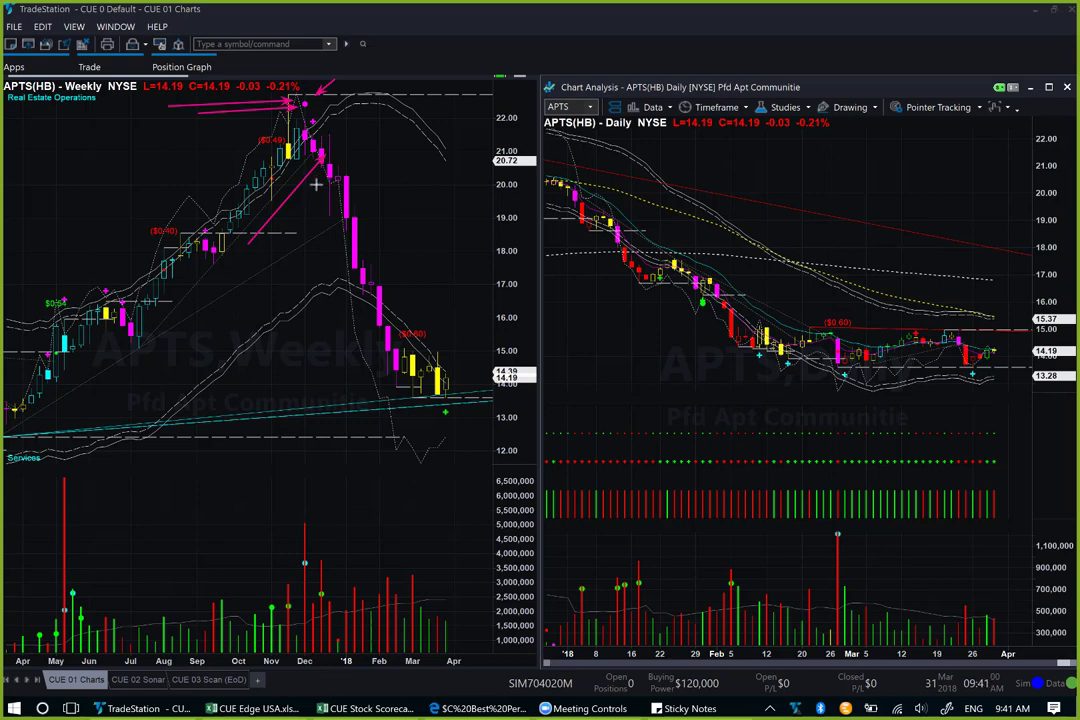
Step: Mark the steep decline from the peak and the rising support line on the weekly APTS chart with arrows
{"action": "left_click_drag", "start_coordinate": [316, 186], "coordinate": [377, 390]}
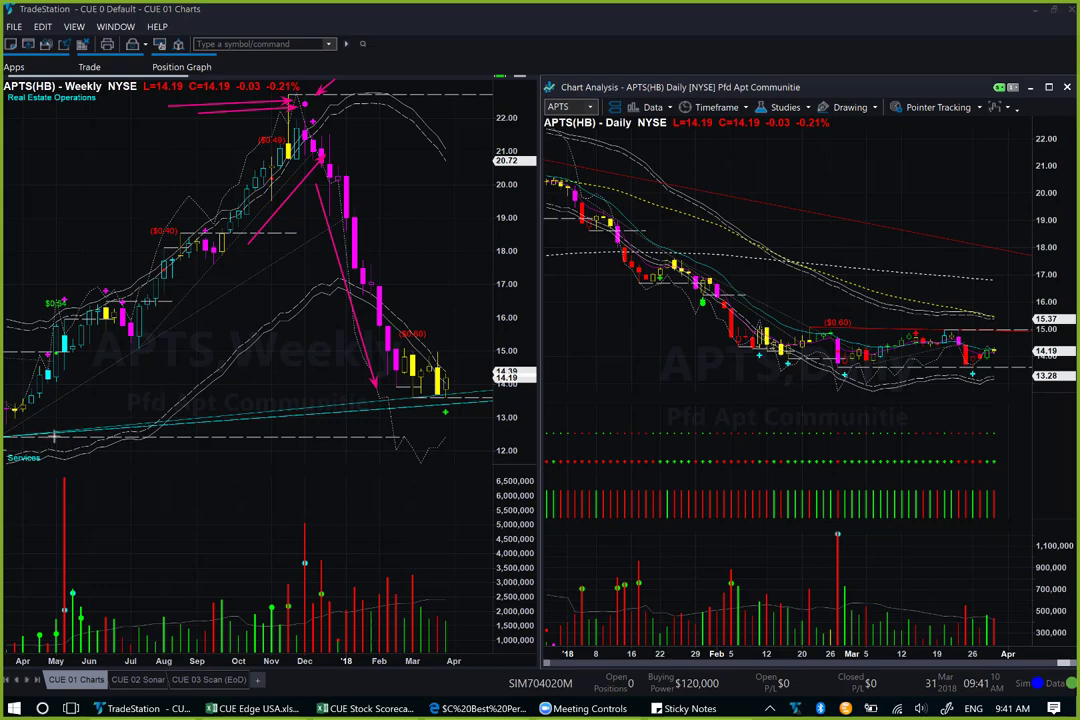
{"action": "mouse_move", "coordinate": [317, 193]}
{"action": "left_mouse_down"}
{"action": "mouse_move", "coordinate": [350, 352]}
{"action": "mouse_move", "coordinate": [372, 384]}
{"action": "left_mouse_up"}
{"action": "left_click_drag", "start_coordinate": [145, 437], "coordinate": [510, 394]}
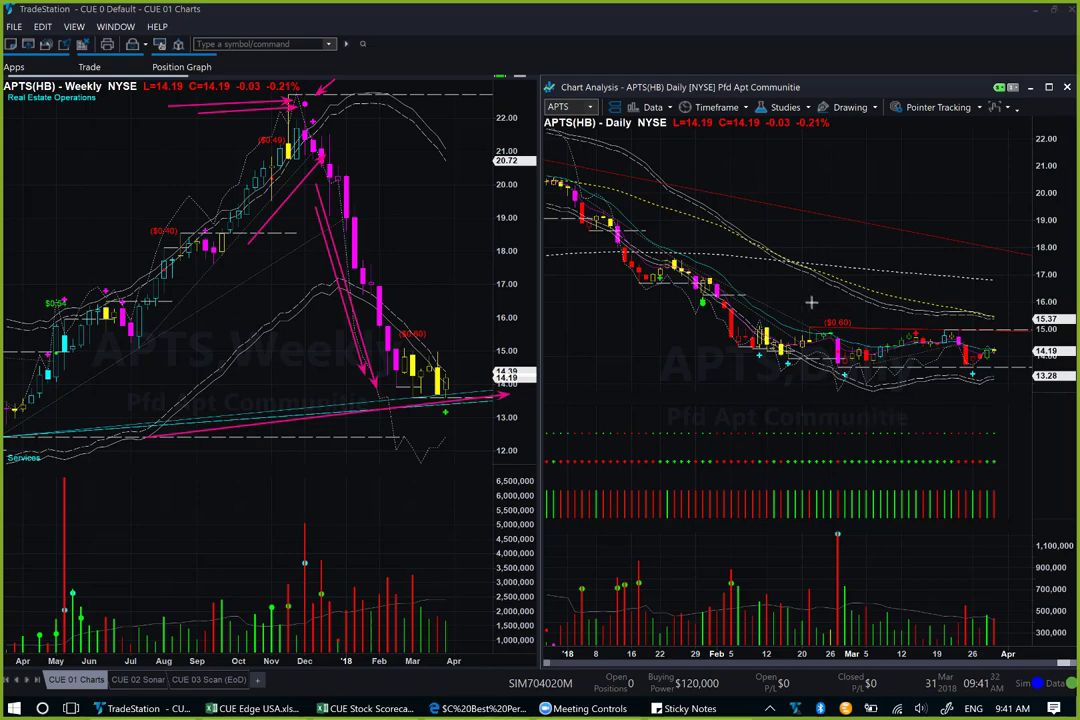
Step: Mark the earnings drop and the sideways range's support and resistance on the daily APTS chart with arrows, and clear all arrows
{"action": "left_click_drag", "start_coordinate": [805, 299], "coordinate": [828, 317]}
{"action": "left_click_drag", "start_coordinate": [849, 363], "coordinate": [1026, 368]}
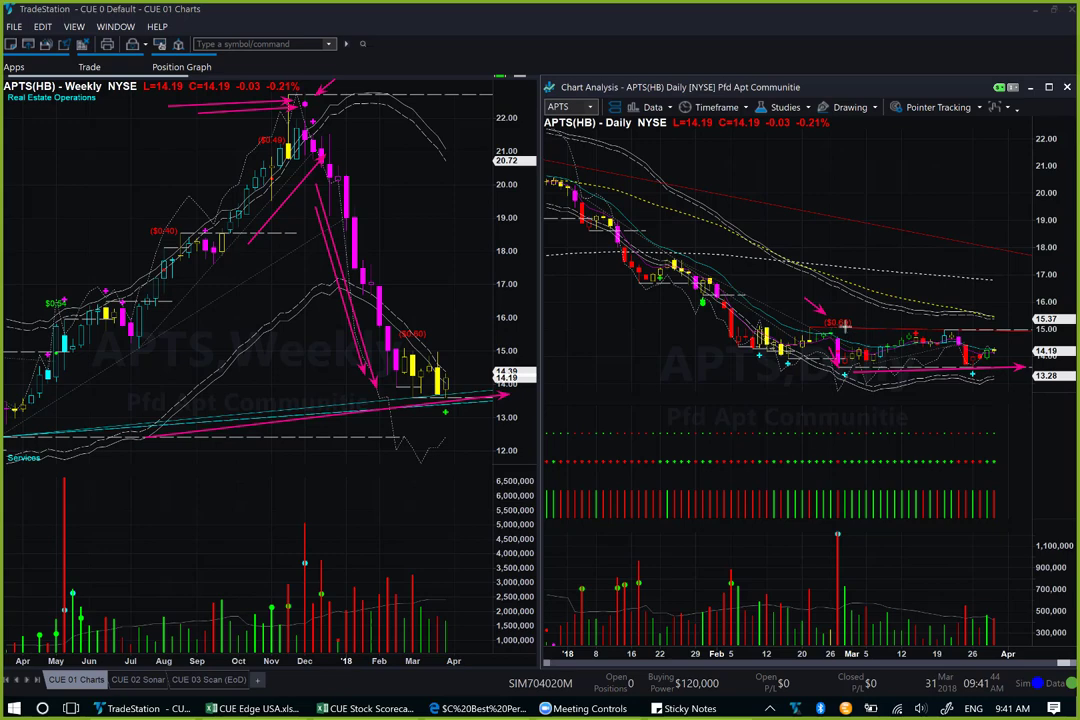
{"action": "left_click_drag", "start_coordinate": [857, 325], "coordinate": [1028, 323]}
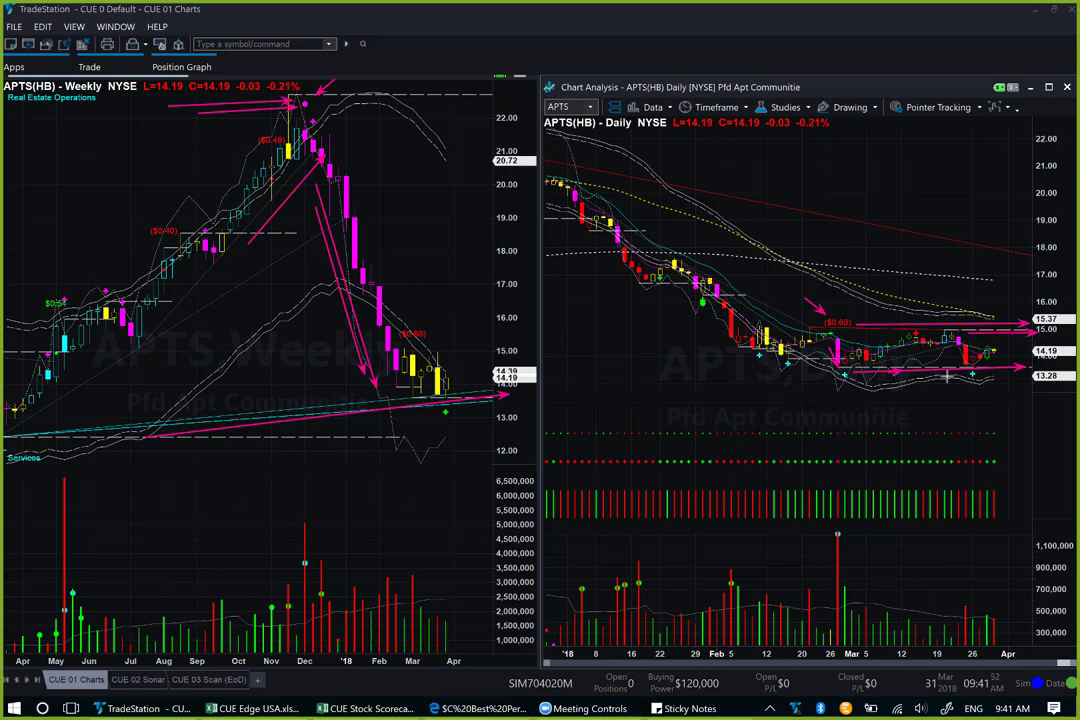
{"action": "left_click_drag", "start_coordinate": [901, 374], "coordinate": [1023, 376]}
{"action": "key", "text": "Escape"}
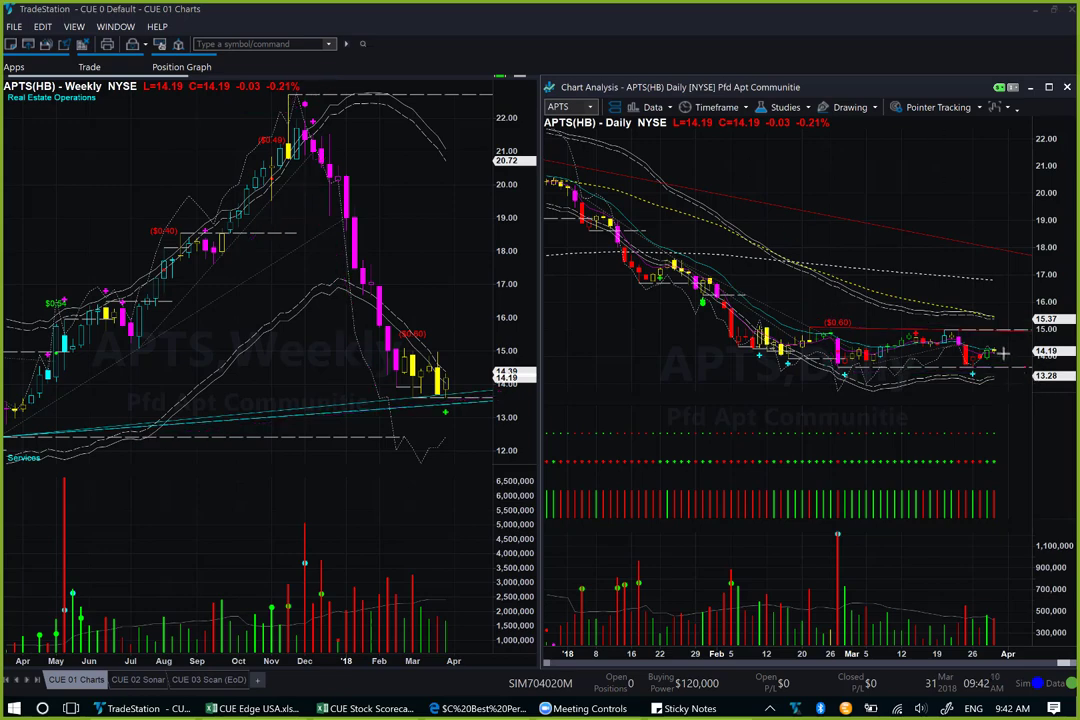
Step: Draw arrows on the daily APTS chart for a dip below support, a recovery above it, and a further rise
{"action": "left_click_drag", "start_coordinate": [1001, 352], "coordinate": [1018, 390]}
{"action": "mouse_move", "coordinate": [919, 369]}
{"action": "left_mouse_down"}
{"action": "mouse_move", "coordinate": [1051, 369]}
{"action": "mouse_move", "coordinate": [1043, 374]}
{"action": "left_mouse_up"}
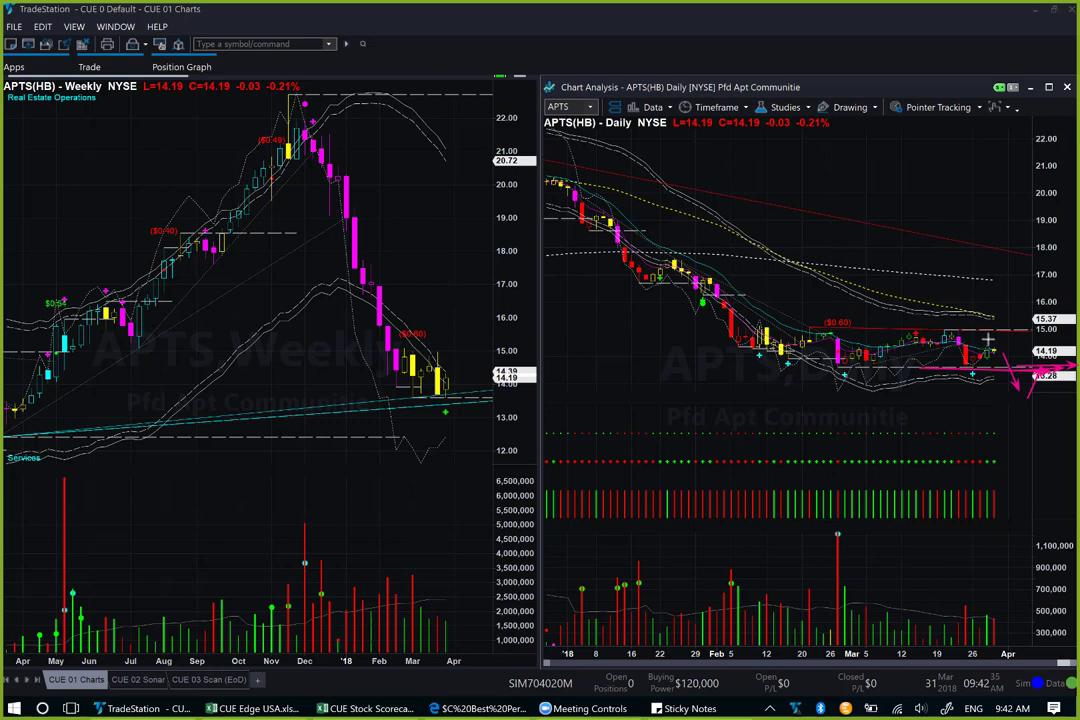
{"action": "left_click_drag", "start_coordinate": [988, 340], "coordinate": [1012, 298]}
{"action": "left_click_drag", "start_coordinate": [1012, 298], "coordinate": [1058, 266]}
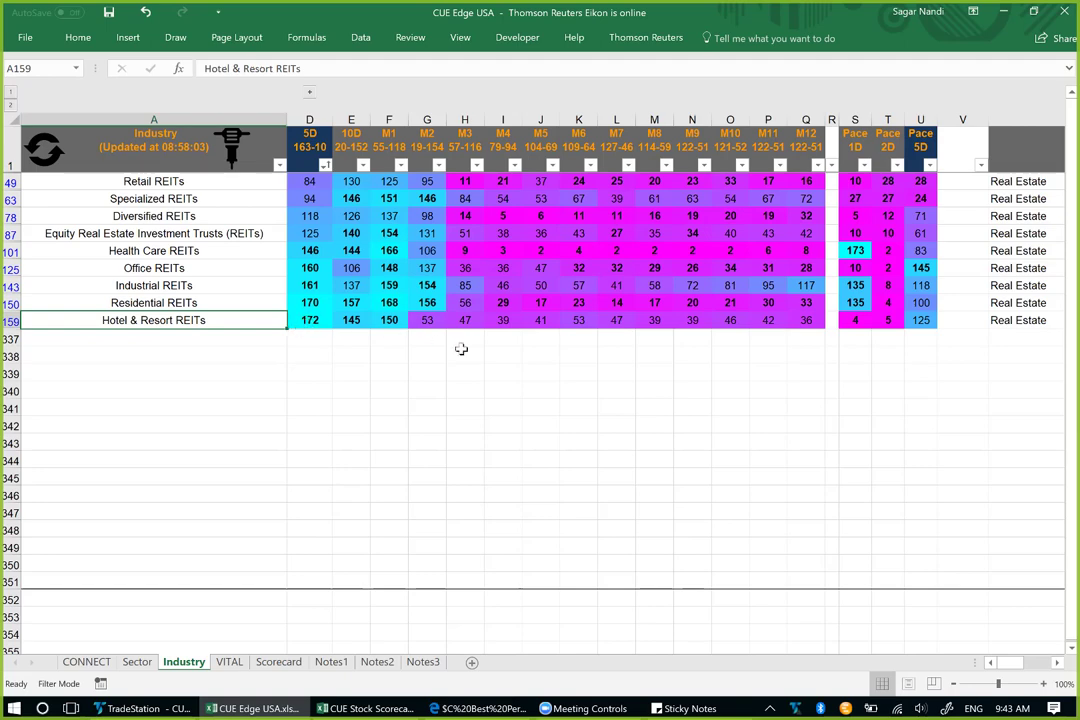
Step: Sort the Hotel & Resort REIT stocks in the CUE Stock Scorecard by Relative Value, largest to smallest, and select the PK and INN rows
{"action": "left_click_drag", "start_coordinate": [427, 320], "coordinate": [660, 323]}
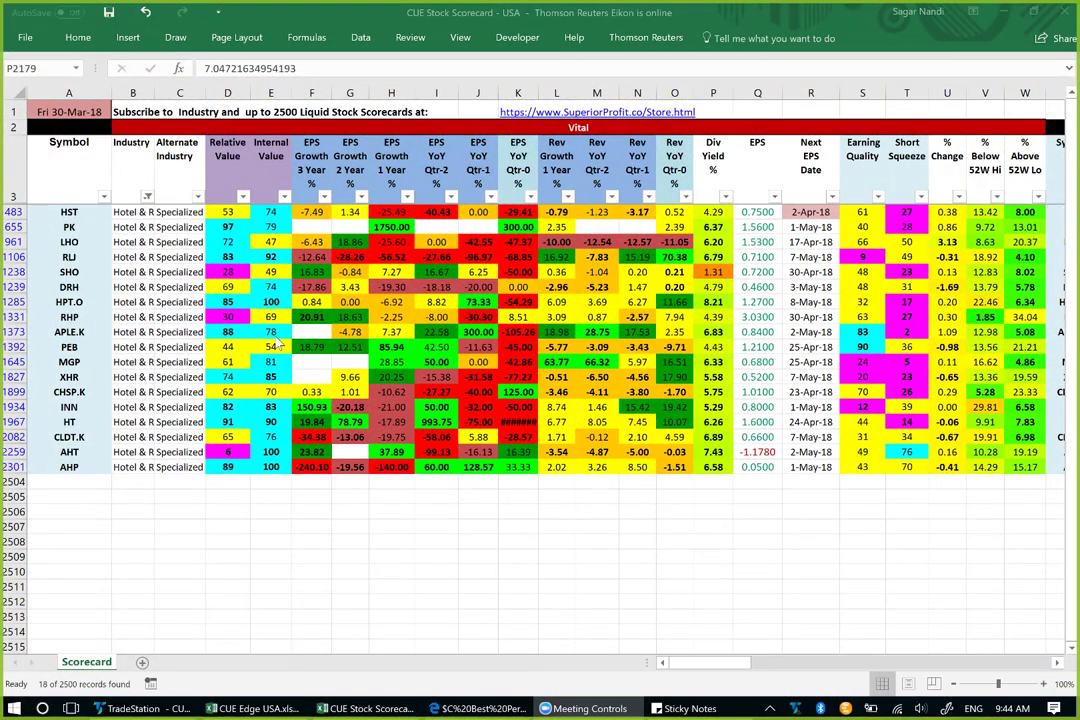
{"action": "left_click", "coordinate": [242, 200]}
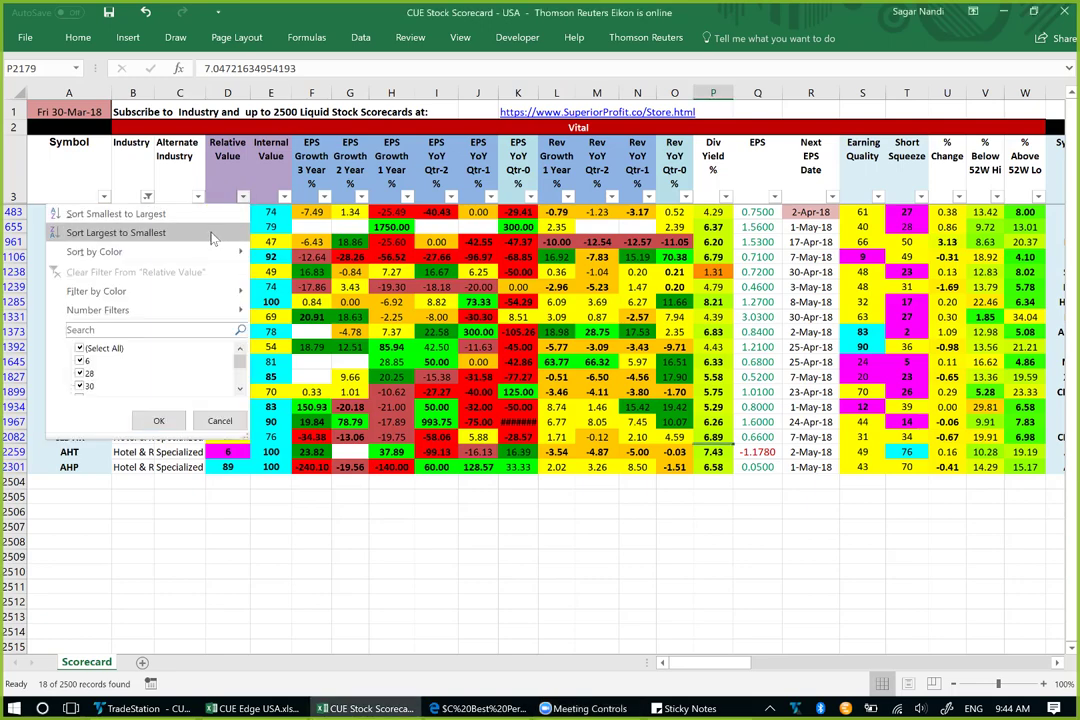
{"action": "left_click", "coordinate": [217, 238]}
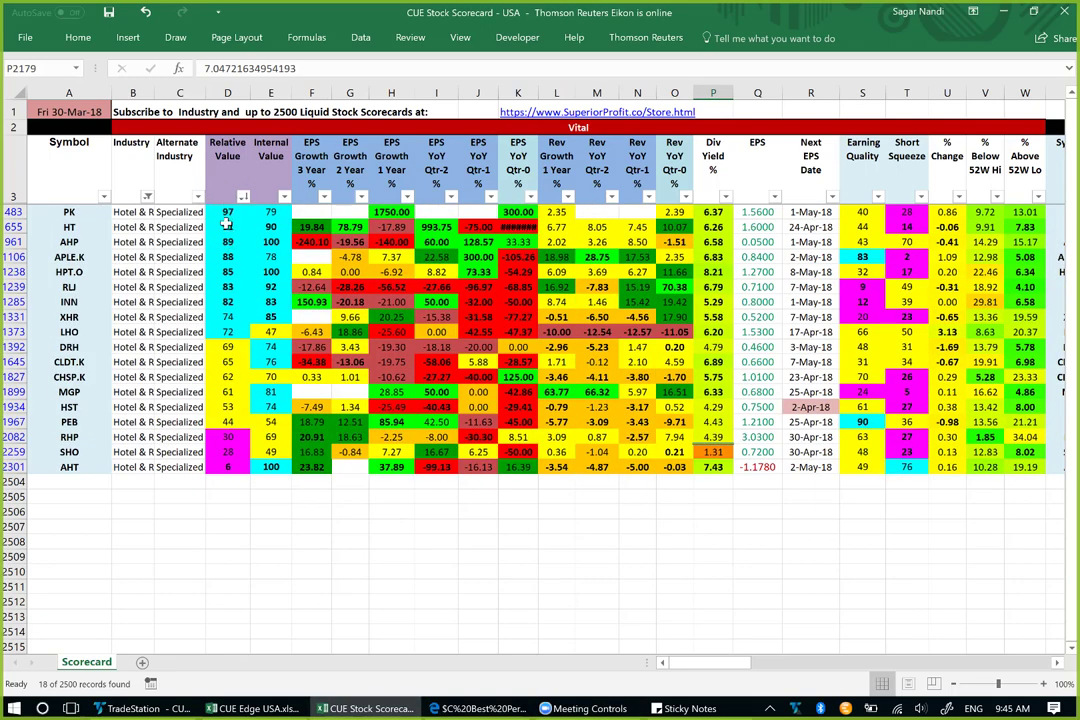
{"action": "left_click", "coordinate": [12, 211]}
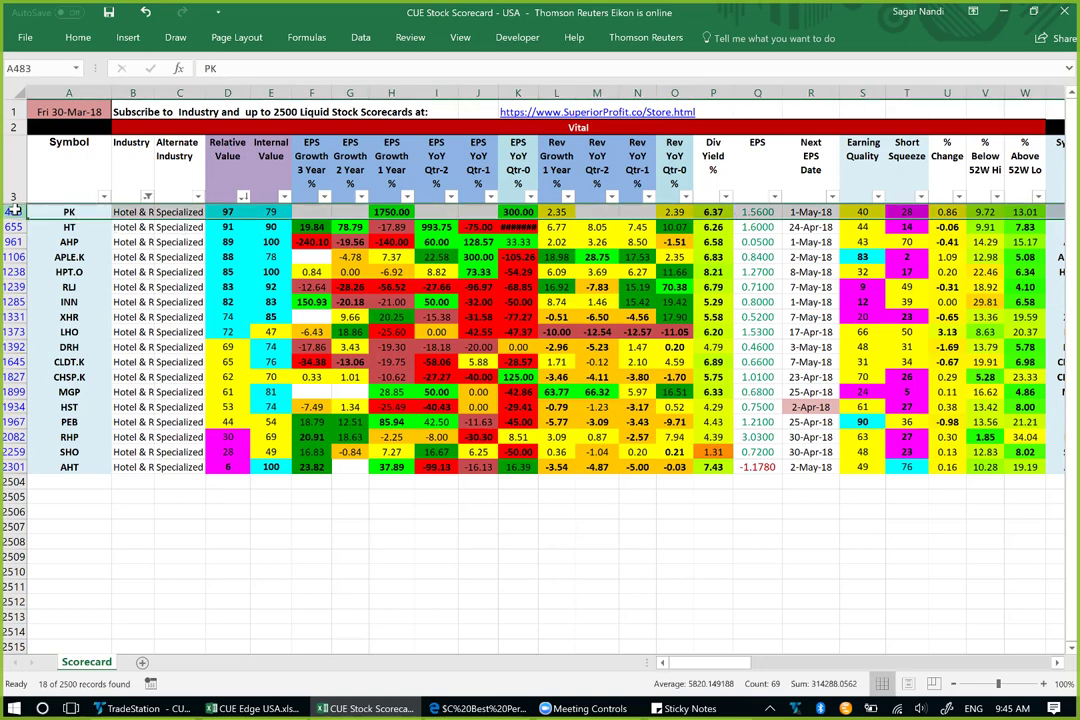
{"action": "left_click", "coordinate": [12, 301], "text": "ctrl"}
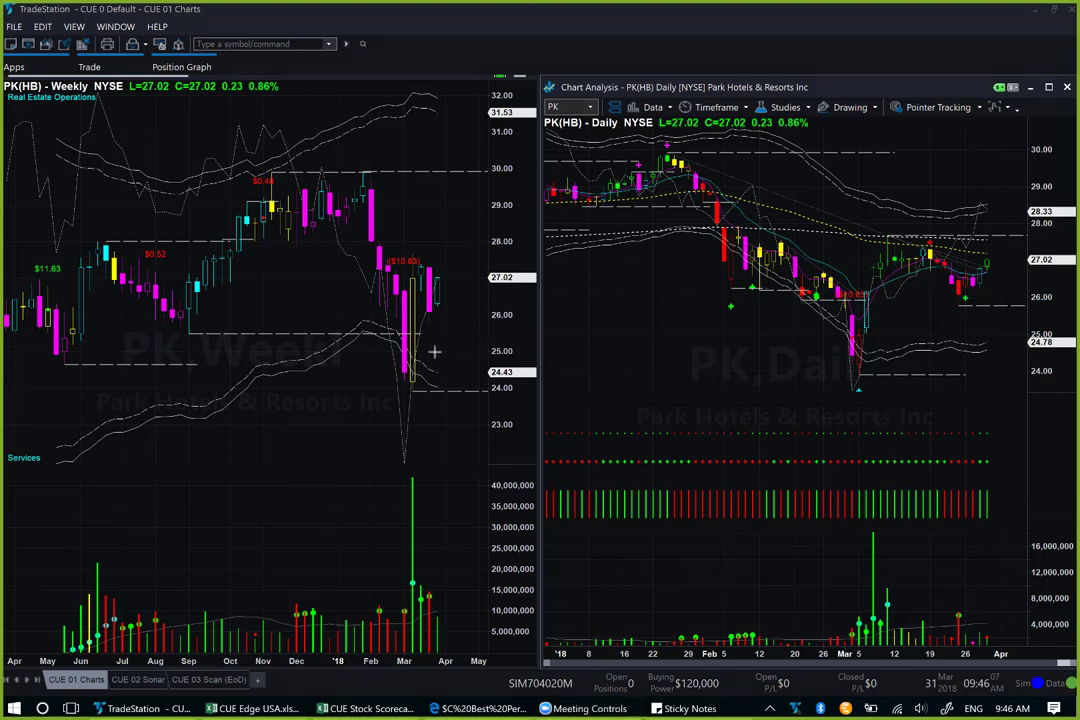
Step: In TradeStation, mark the two prior support levels, the early-March low and its volume spike on the weekly PK chart with arrows
{"action": "left_click_drag", "start_coordinate": [331, 336], "coordinate": [448, 340]}
{"action": "left_click_drag", "start_coordinate": [376, 315], "coordinate": [397, 392]}
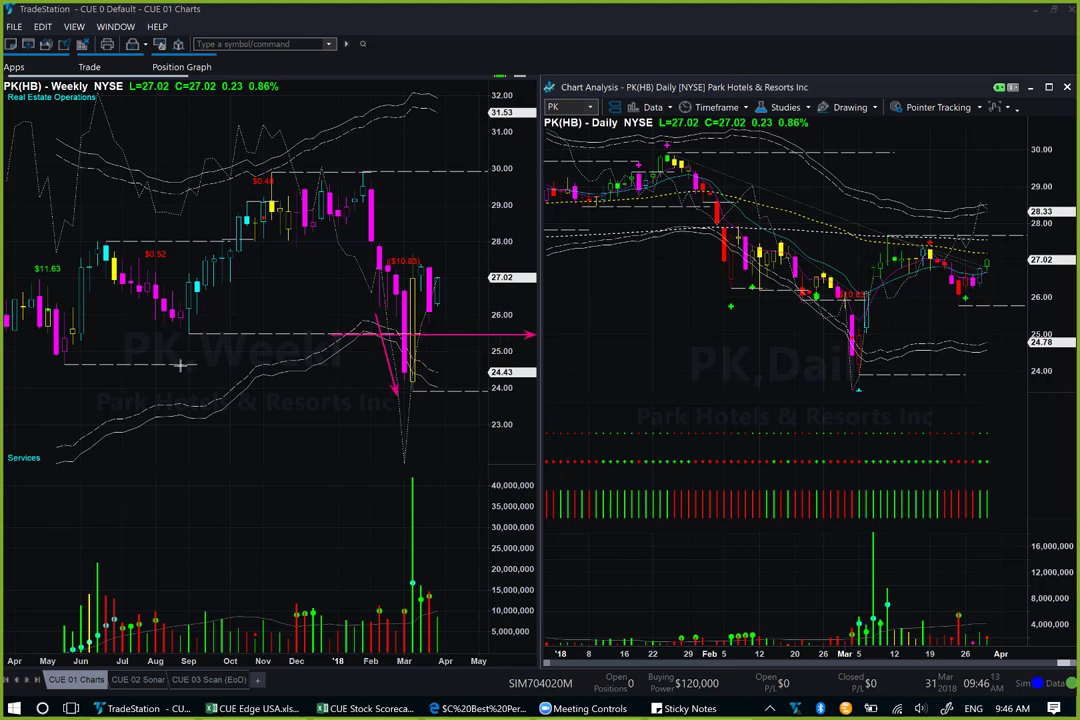
{"action": "left_click_drag", "start_coordinate": [177, 365], "coordinate": [512, 367]}
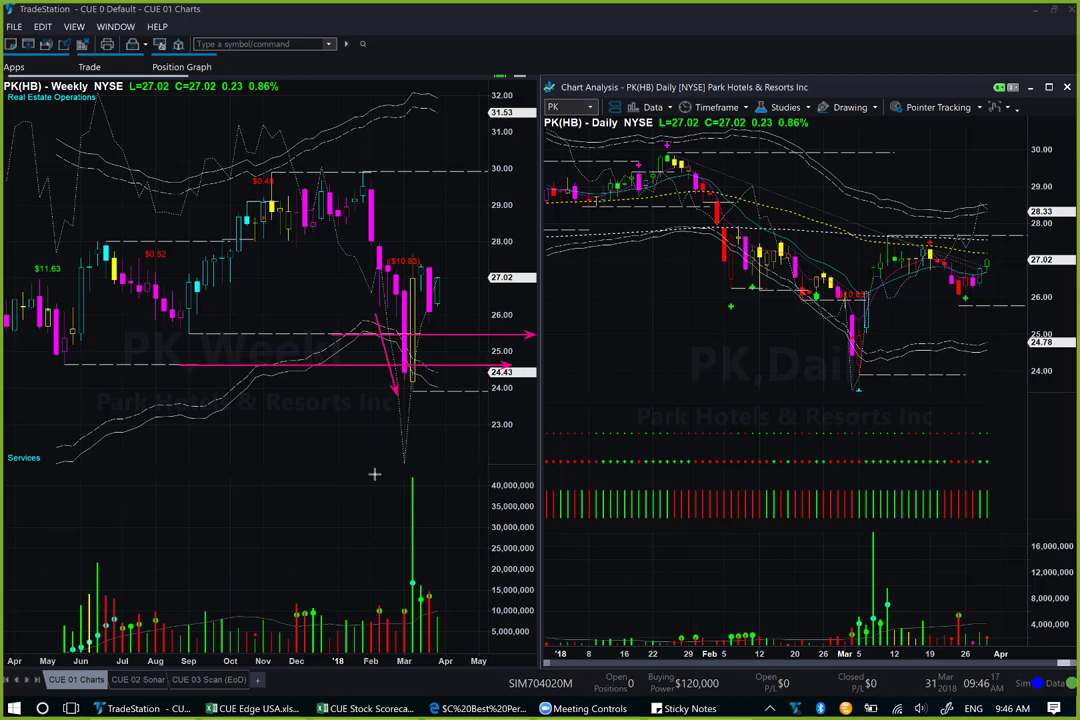
{"action": "left_click_drag", "start_coordinate": [374, 472], "coordinate": [410, 401]}
{"action": "left_click_drag", "start_coordinate": [500, 437], "coordinate": [430, 392]}
{"action": "left_click_drag", "start_coordinate": [363, 511], "coordinate": [407, 545]}
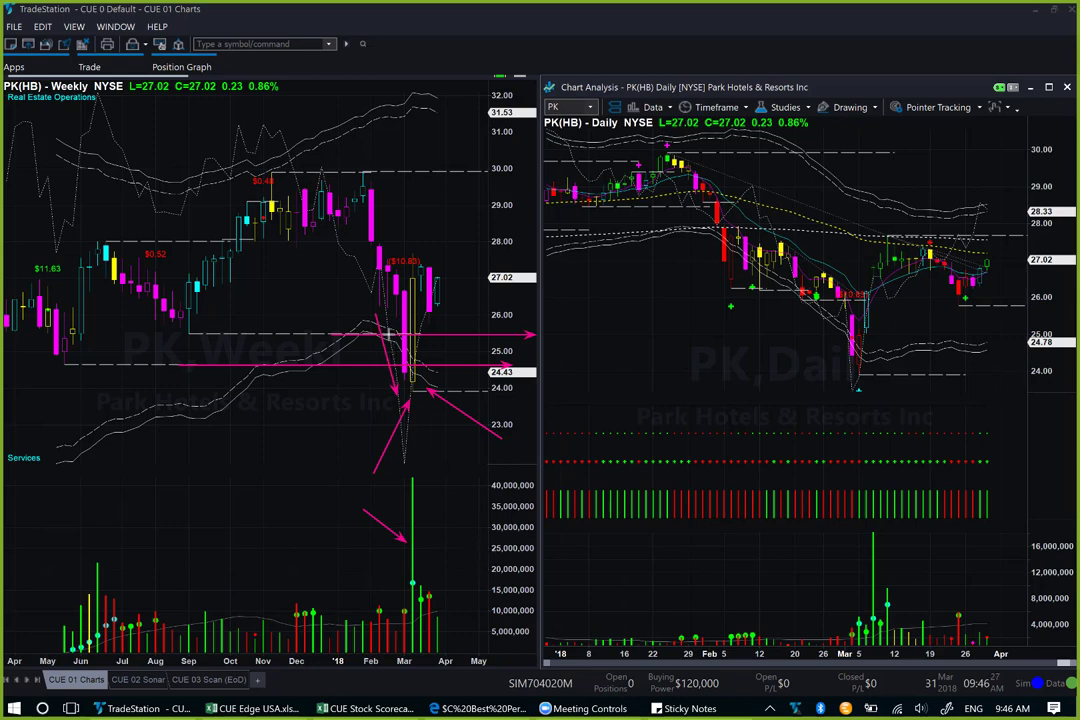
{"action": "left_click_drag", "start_coordinate": [388, 334], "coordinate": [408, 399]}
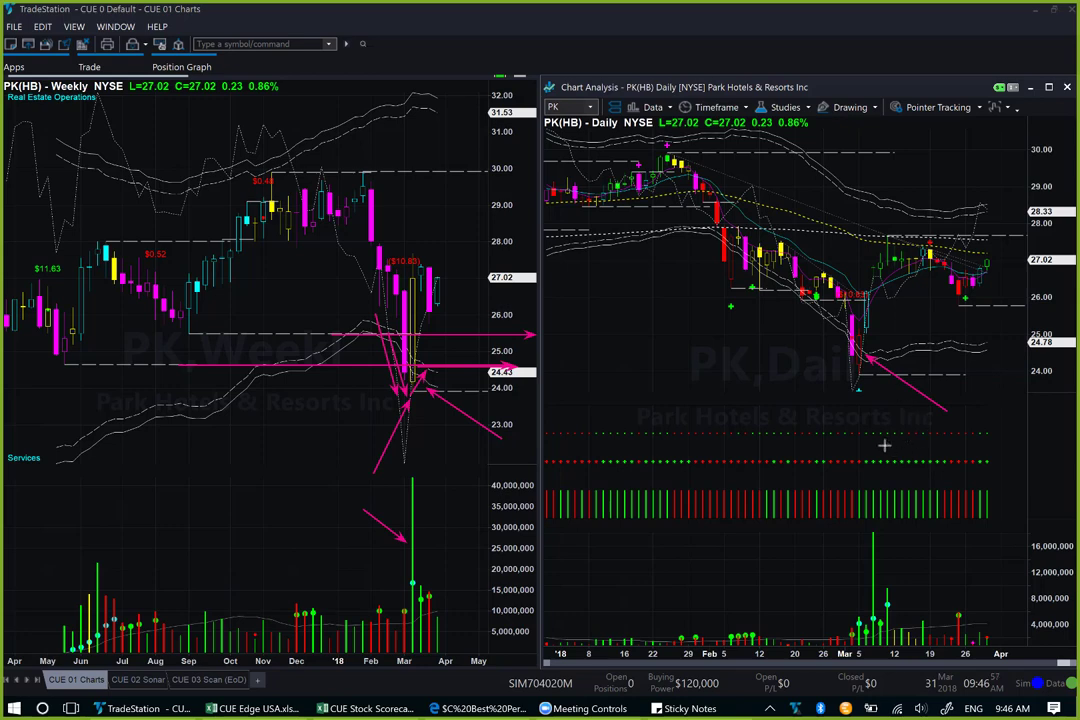
Step: Link the early-March low on the daily PK chart to its volume bars and mark the lower band level with arrows
{"action": "mouse_move", "coordinate": [859, 398]}
{"action": "left_mouse_down"}
{"action": "mouse_move", "coordinate": [868, 508]}
{"action": "mouse_move", "coordinate": [859, 604]}
{"action": "left_mouse_up"}
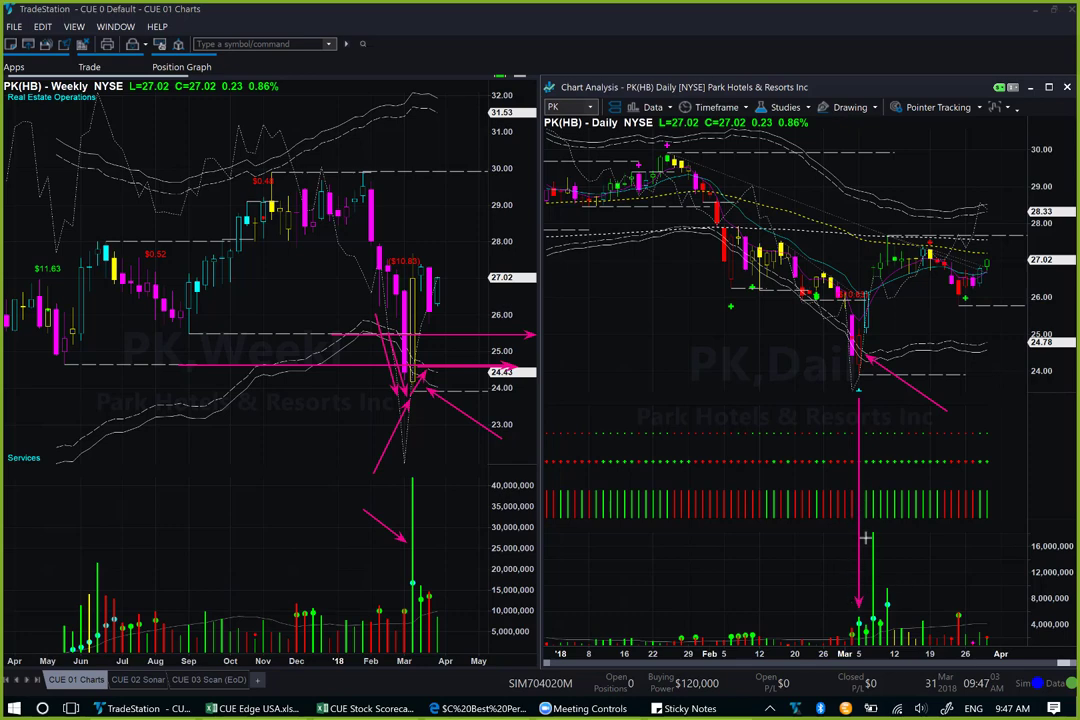
{"action": "left_click_drag", "start_coordinate": [808, 603], "coordinate": [851, 630]}
{"action": "left_click_drag", "start_coordinate": [797, 353], "coordinate": [1038, 352]}
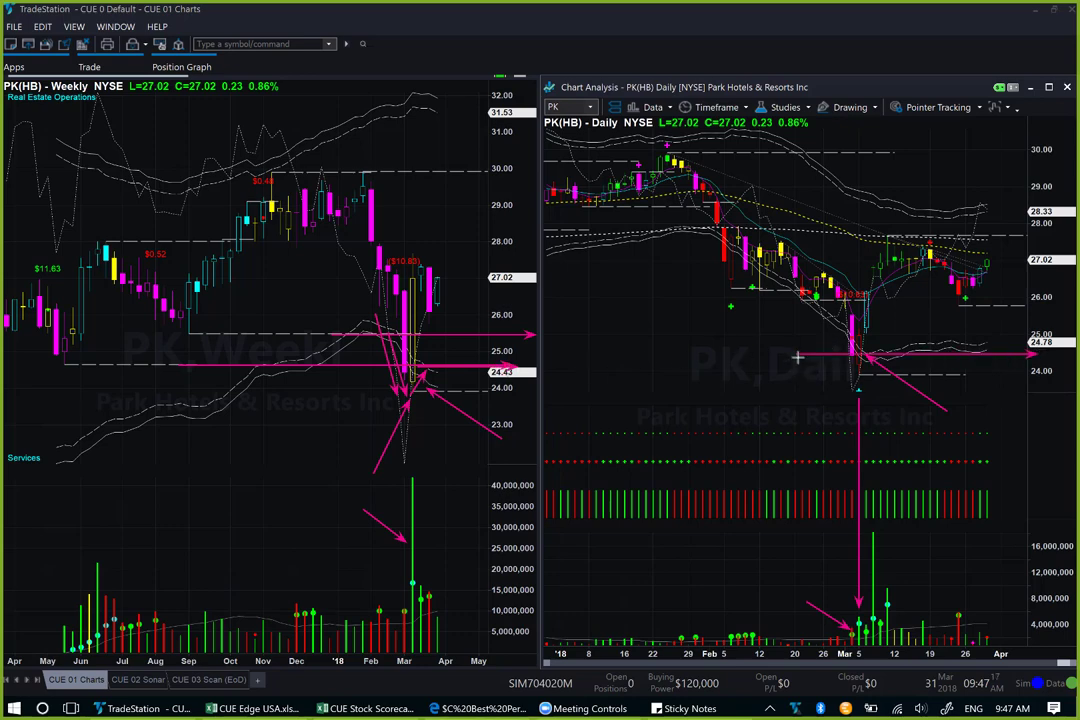
{"action": "left_click_drag", "start_coordinate": [801, 341], "coordinate": [843, 388]}
Step: Add arrows for the lower weekly band, the declines on both PK charts, and the daily rebound and volume at the March low
{"action": "left_click_drag", "start_coordinate": [288, 370], "coordinate": [510, 371]}
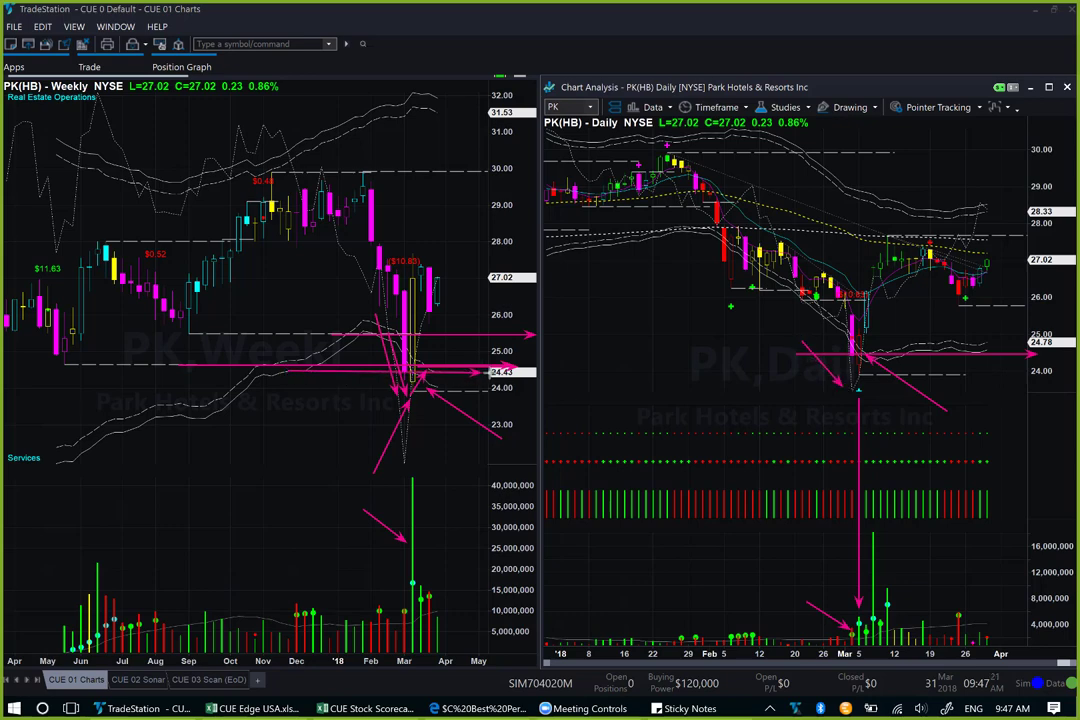
{"action": "left_click_drag", "start_coordinate": [868, 371], "coordinate": [893, 356]}
{"action": "left_click_drag", "start_coordinate": [646, 208], "coordinate": [772, 345]}
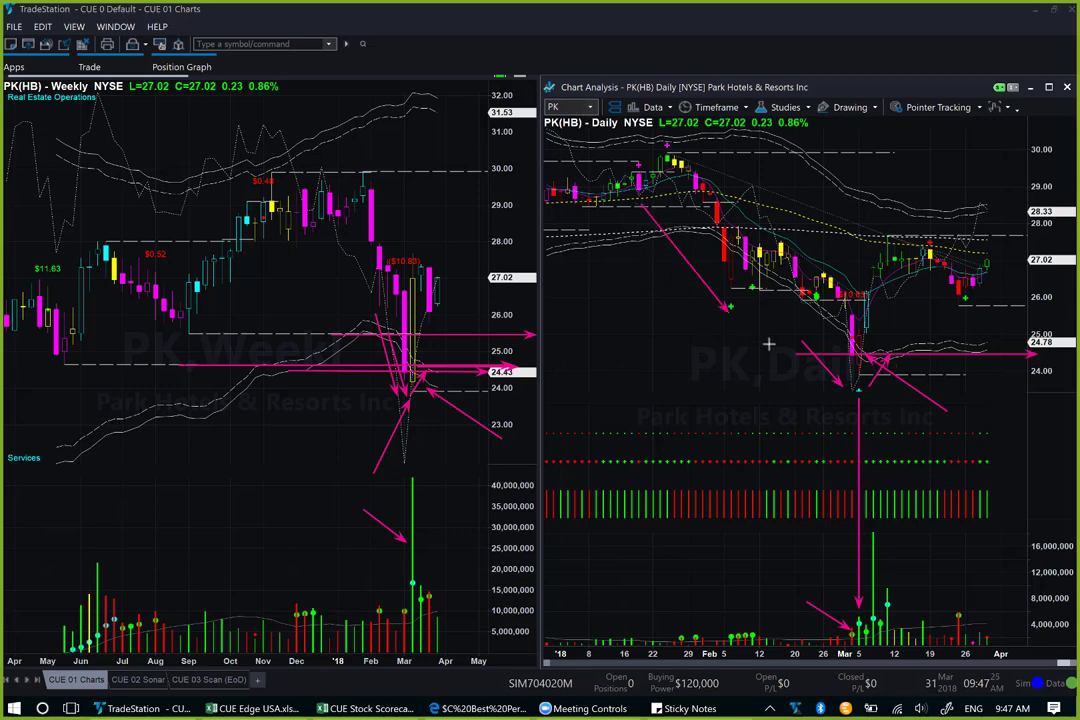
{"action": "left_click_drag", "start_coordinate": [322, 220], "coordinate": [402, 385]}
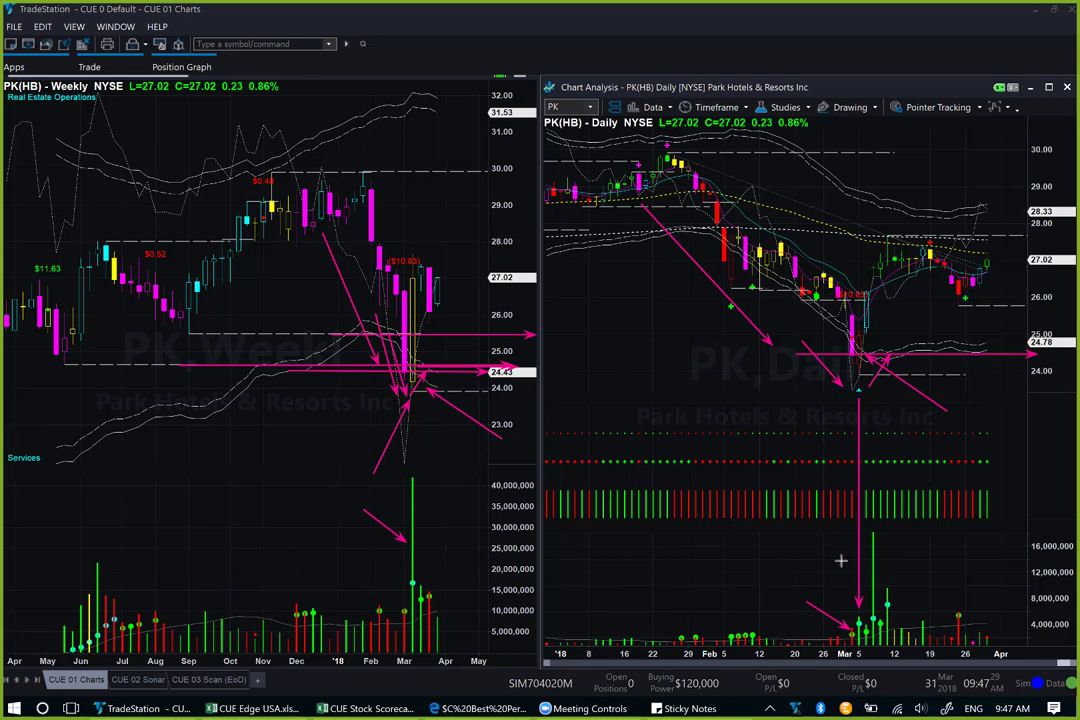
{"action": "left_click_drag", "start_coordinate": [826, 556], "coordinate": [850, 614]}
{"action": "left_click_drag", "start_coordinate": [914, 440], "coordinate": [861, 368]}
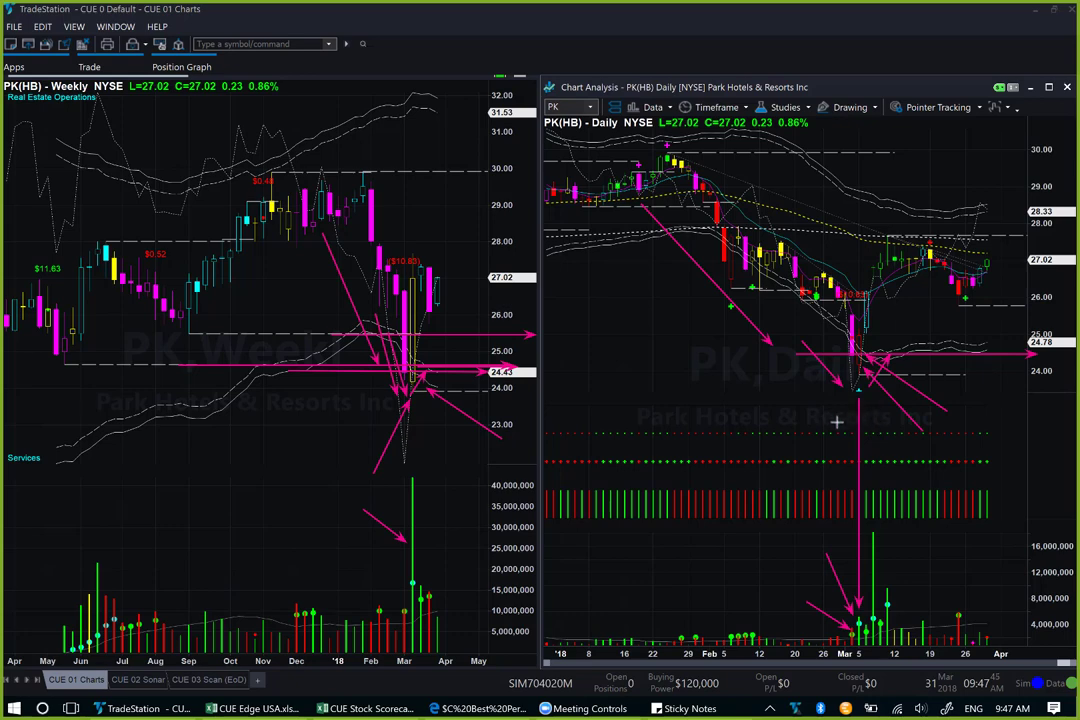
Step: Mark the daily PK level near 25, the pullback from the March high and the latest bars with arrows, and clear all arrows
{"action": "left_click", "coordinate": [862, 331]}
{"action": "left_click_drag", "start_coordinate": [866, 232], "coordinate": [908, 245]}
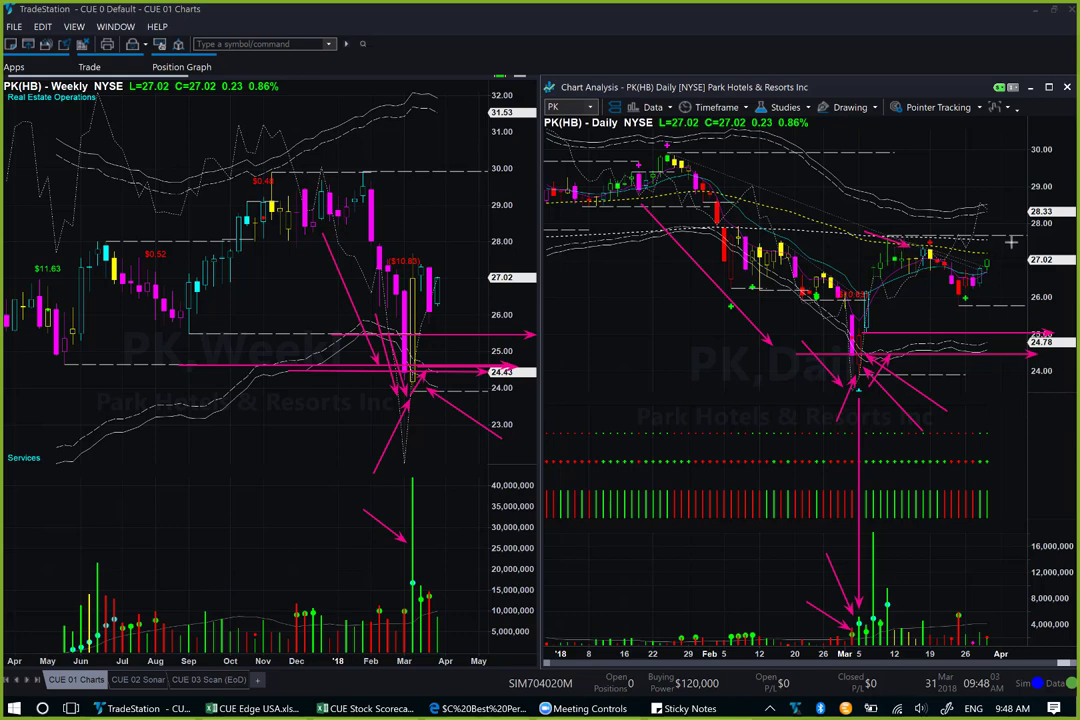
{"action": "left_click_drag", "start_coordinate": [1034, 430], "coordinate": [981, 292]}
{"action": "left_click_drag", "start_coordinate": [907, 244], "coordinate": [975, 264]}
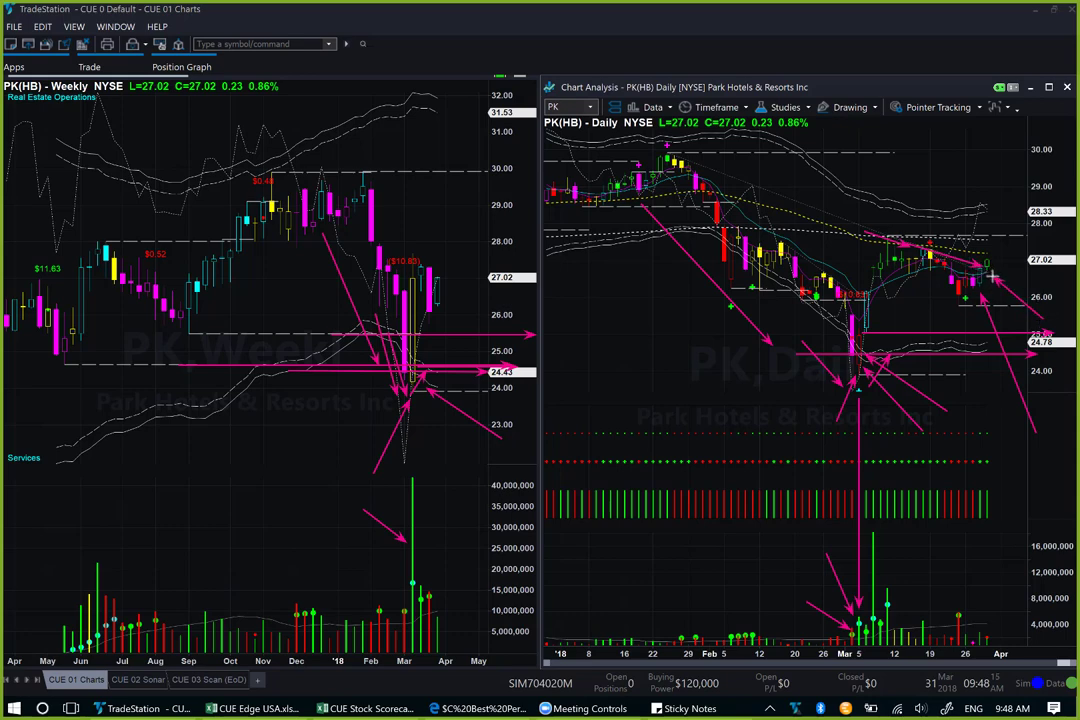
{"action": "left_click_drag", "start_coordinate": [1040, 316], "coordinate": [992, 274]}
{"action": "left_click_drag", "start_coordinate": [487, 310], "coordinate": [450, 296]}
{"action": "key", "text": "Escape"}
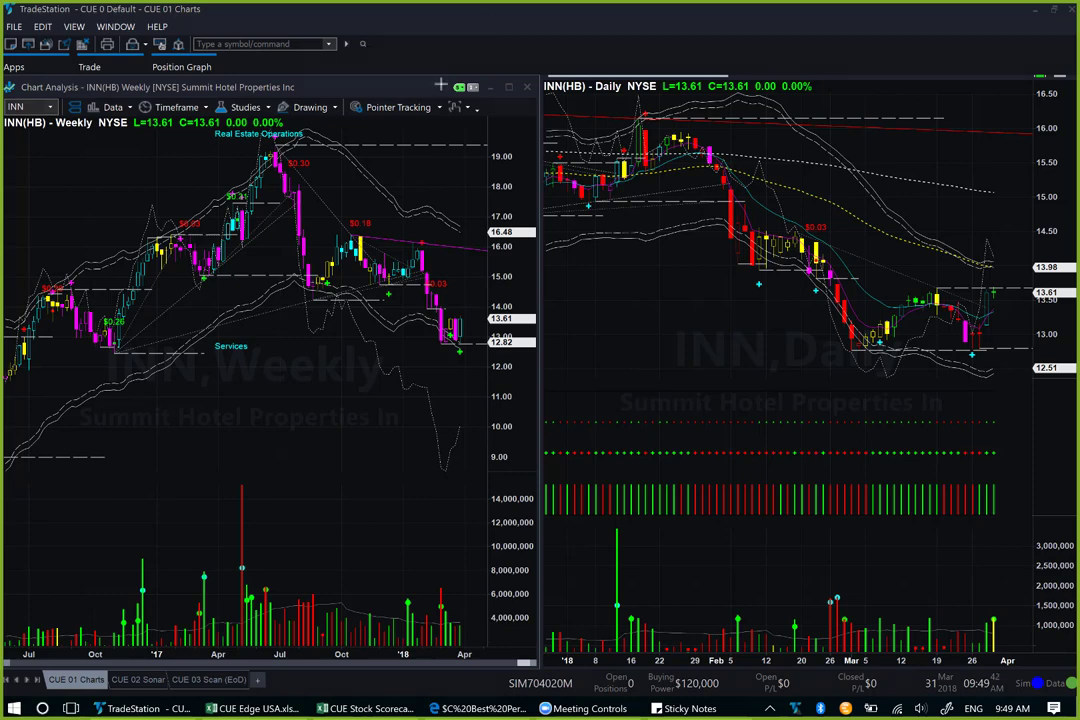
Step: On the weekly INN chart, mark support near 13, the drop below it, the recovery bar and the volume spike with arrows
{"action": "mouse_move", "coordinate": [108, 346]}
{"action": "left_mouse_down"}
{"action": "mouse_move", "coordinate": [400, 346]}
{"action": "mouse_move", "coordinate": [525, 366]}
{"action": "left_mouse_up"}
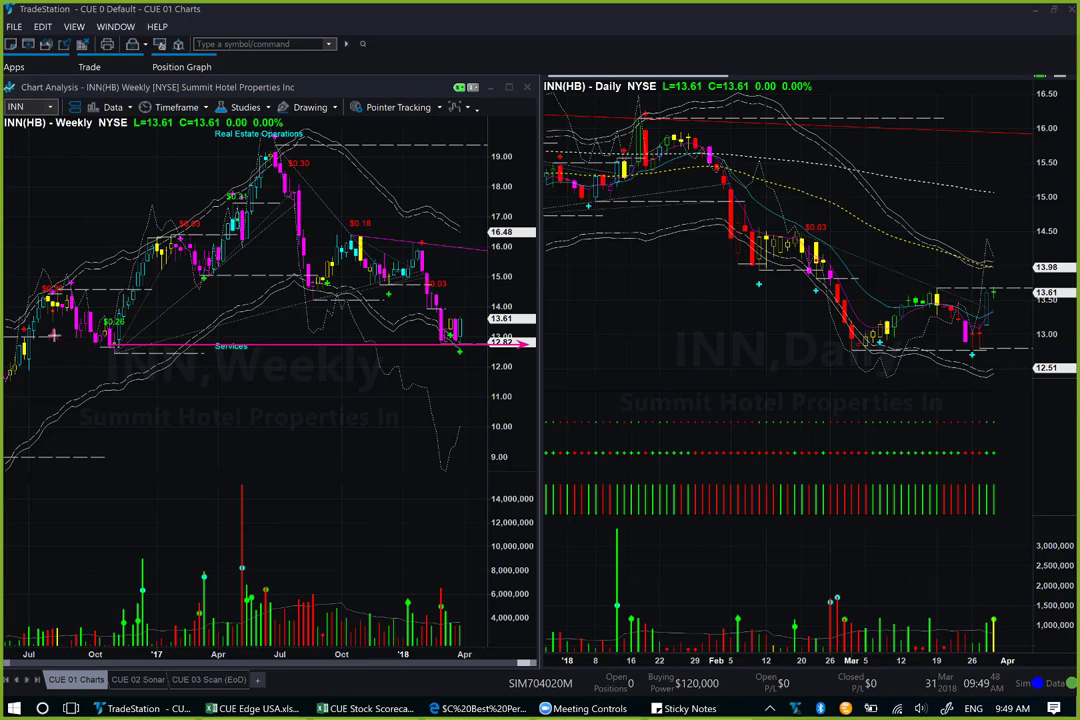
{"action": "mouse_move", "coordinate": [53, 336]}
{"action": "left_mouse_down"}
{"action": "mouse_move", "coordinate": [420, 337]}
{"action": "mouse_move", "coordinate": [445, 367]}
{"action": "left_mouse_up"}
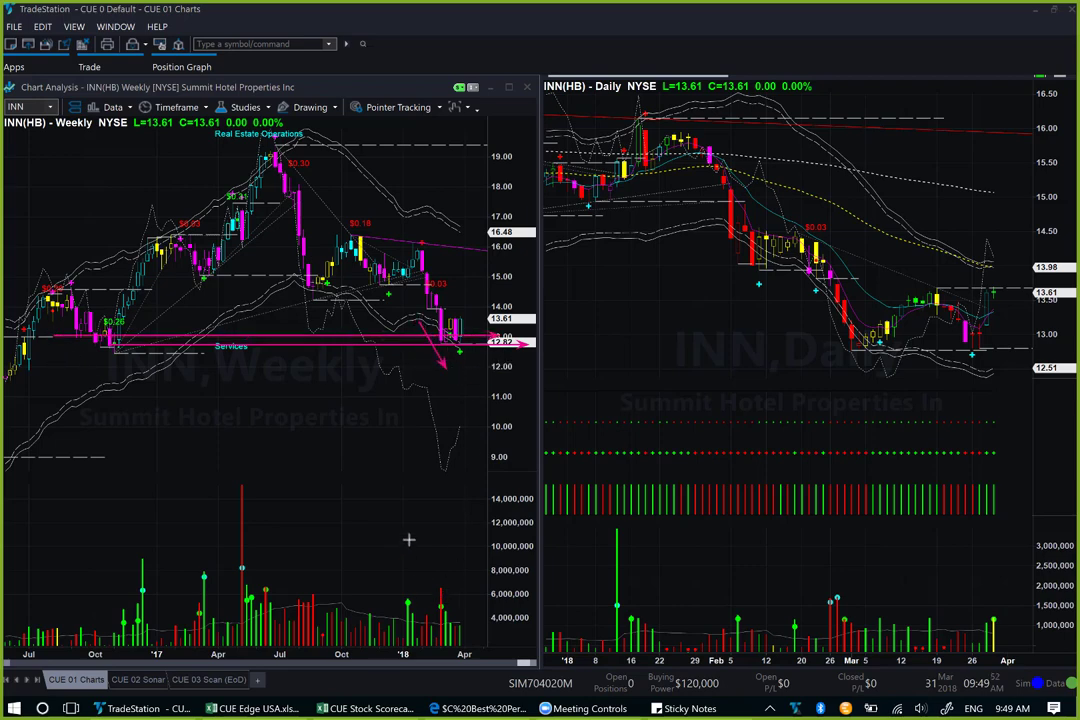
{"action": "left_click_drag", "start_coordinate": [409, 540], "coordinate": [433, 583]}
{"action": "left_click_drag", "start_coordinate": [456, 380], "coordinate": [467, 333]}
{"action": "left_click_drag", "start_coordinate": [488, 287], "coordinate": [466, 322]}
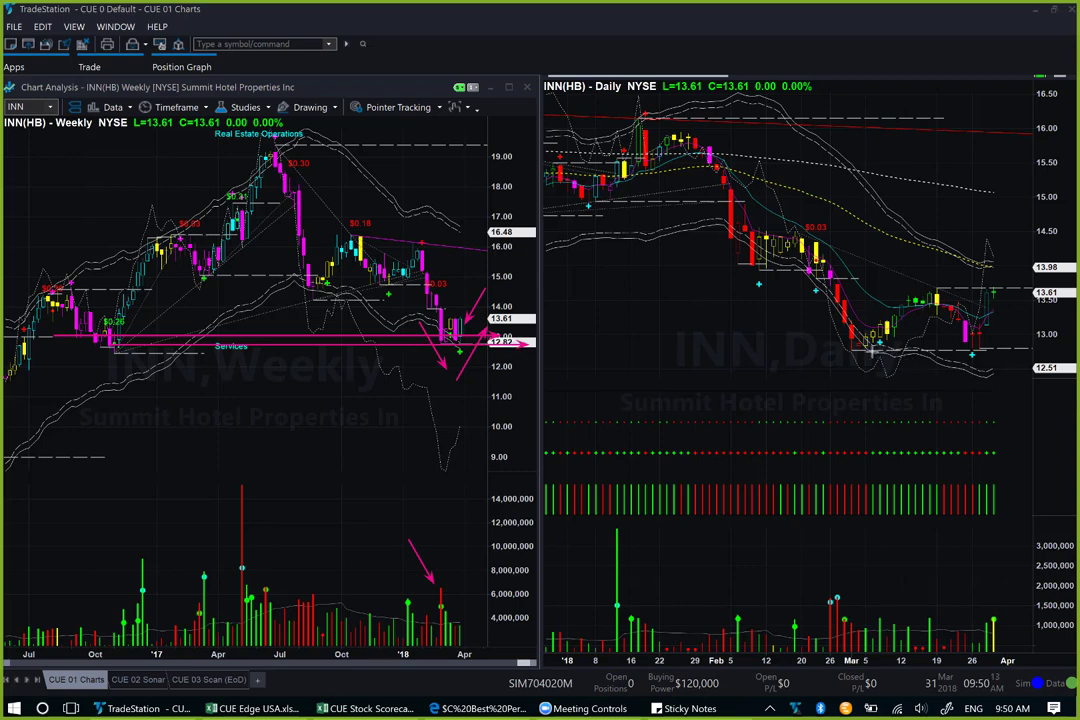
Step: On the daily INN chart, mark support near 13, the two March lows and the late-February volume spike with arrows
{"action": "left_click_drag", "start_coordinate": [849, 334], "coordinate": [1025, 334]}
{"action": "left_click_drag", "start_coordinate": [848, 341], "coordinate": [1030, 341]}
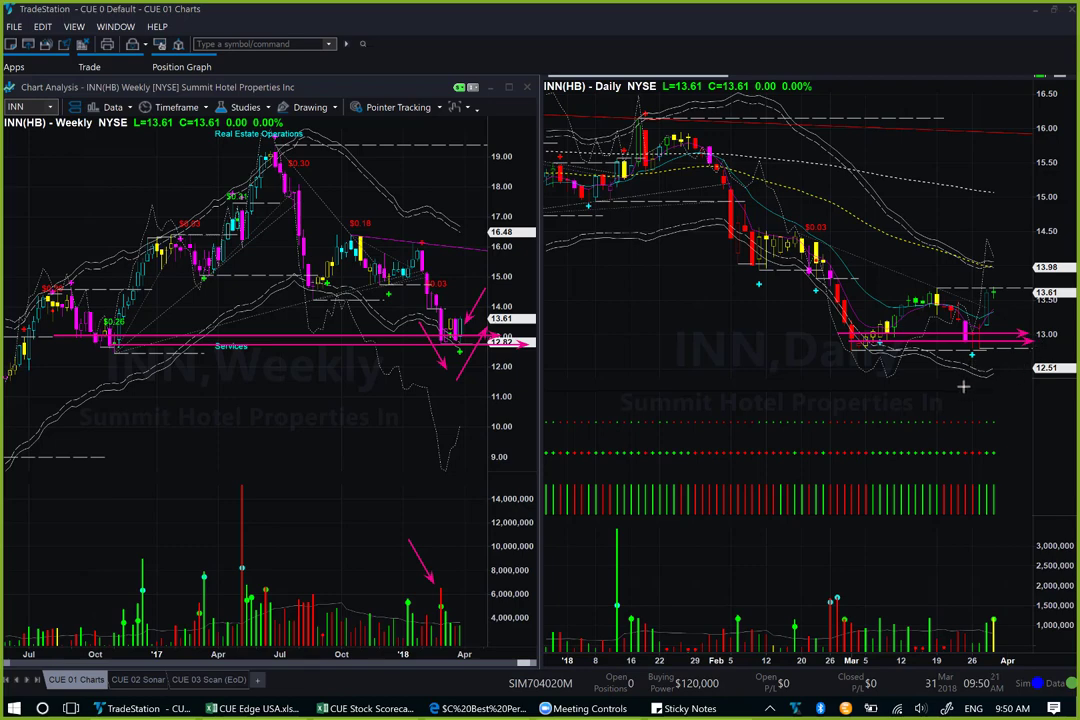
{"action": "left_click_drag", "start_coordinate": [962, 388], "coordinate": [979, 347]}
{"action": "left_click_drag", "start_coordinate": [858, 391], "coordinate": [880, 354]}
{"action": "left_click_drag", "start_coordinate": [938, 396], "coordinate": [884, 350]}
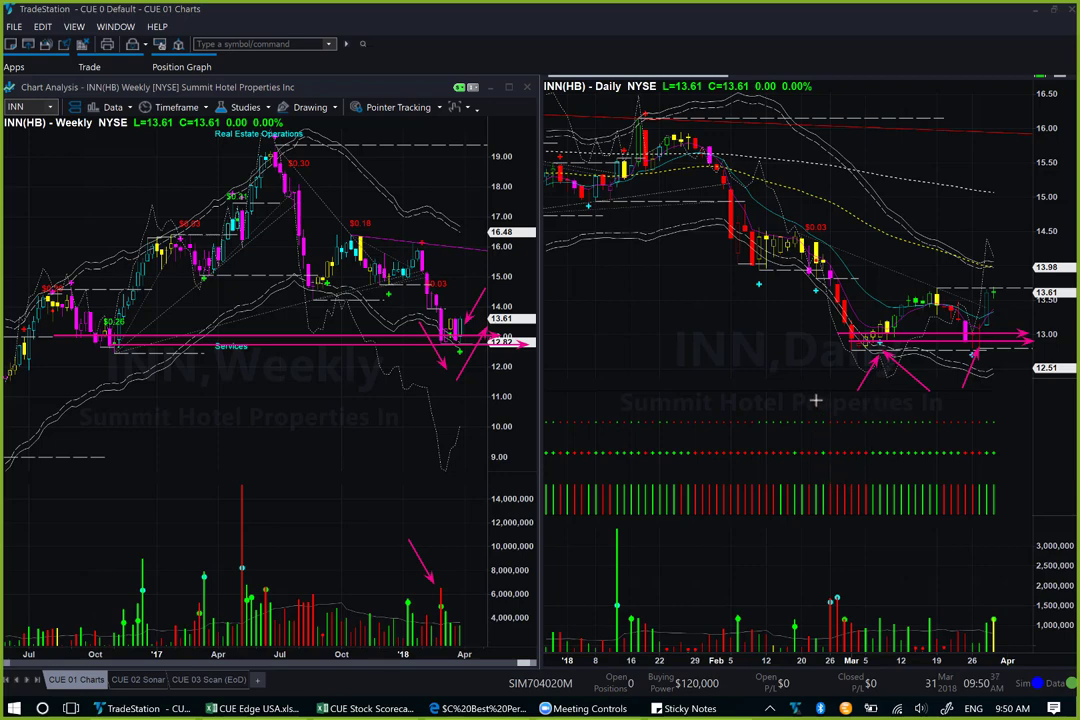
{"action": "left_click_drag", "start_coordinate": [815, 400], "coordinate": [847, 590]}
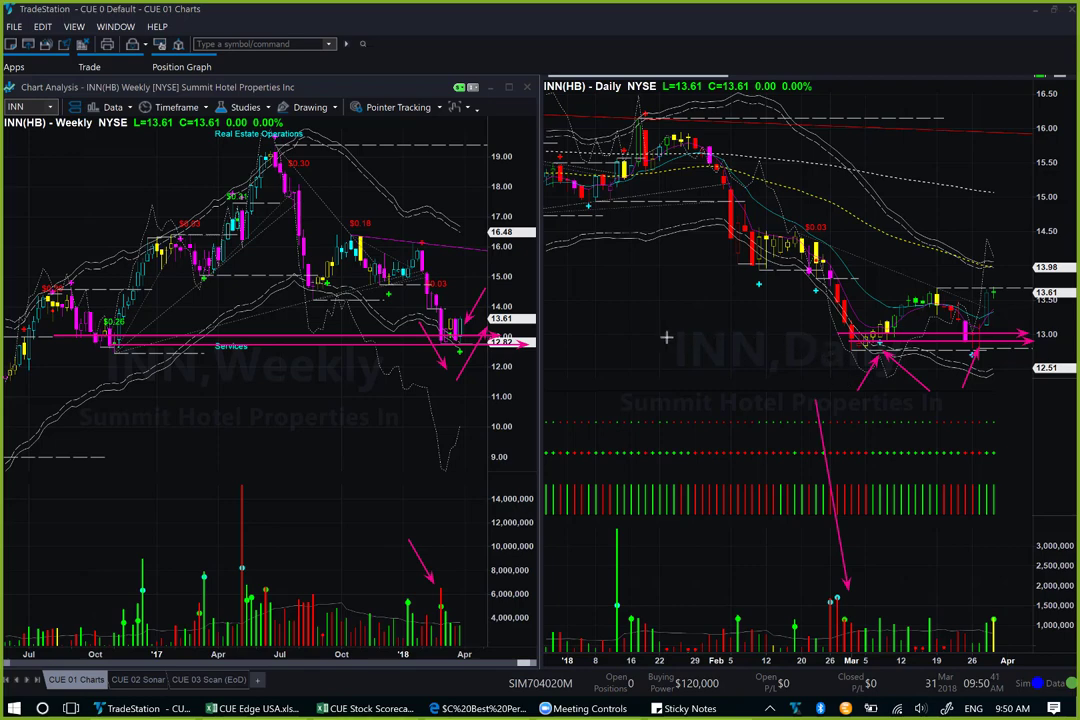
Step: On the daily INN chart, add arrows for the level near 13, the February decline, the early-March low and the mid-March high
{"action": "left_click_drag", "start_coordinate": [666, 338], "coordinate": [918, 339]}
{"action": "left_click_drag", "start_coordinate": [705, 218], "coordinate": [742, 287]}
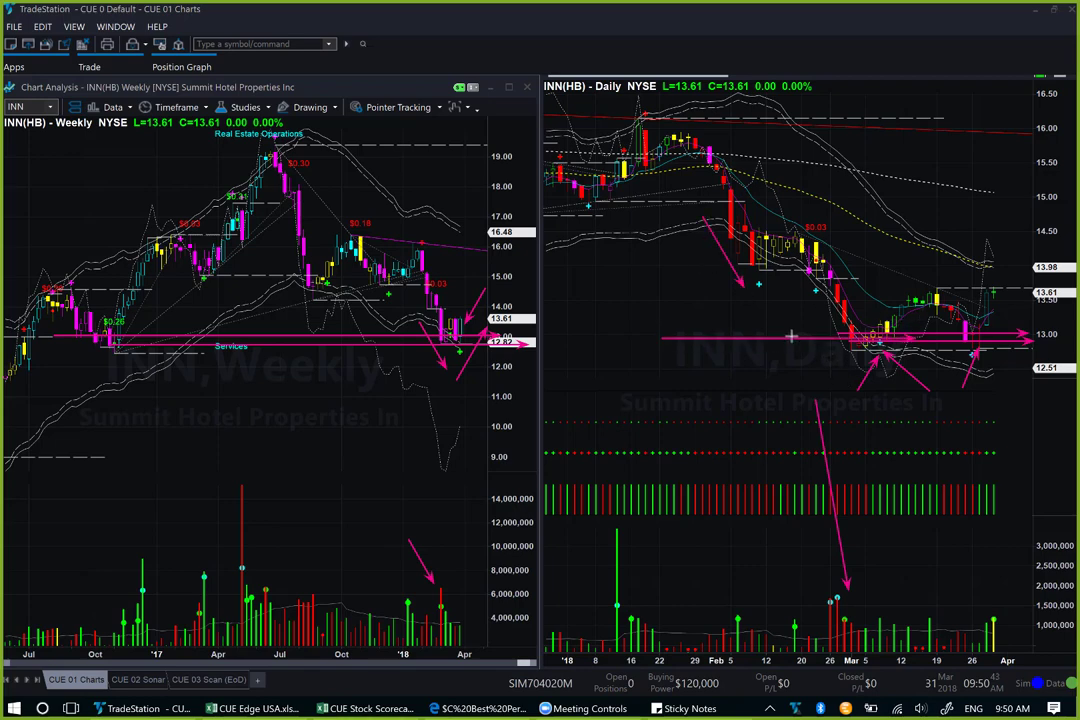
{"action": "left_click_drag", "start_coordinate": [791, 337], "coordinate": [790, 336]}
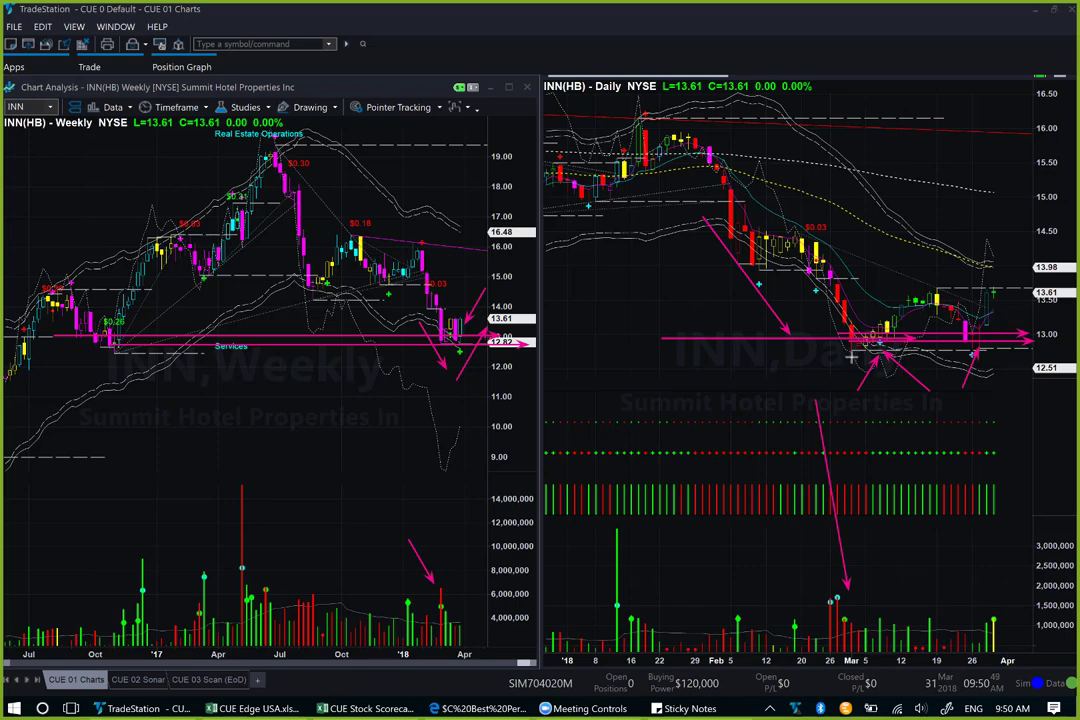
{"action": "left_click_drag", "start_coordinate": [853, 356], "coordinate": [928, 352]}
{"action": "left_click_drag", "start_coordinate": [907, 259], "coordinate": [918, 286]}
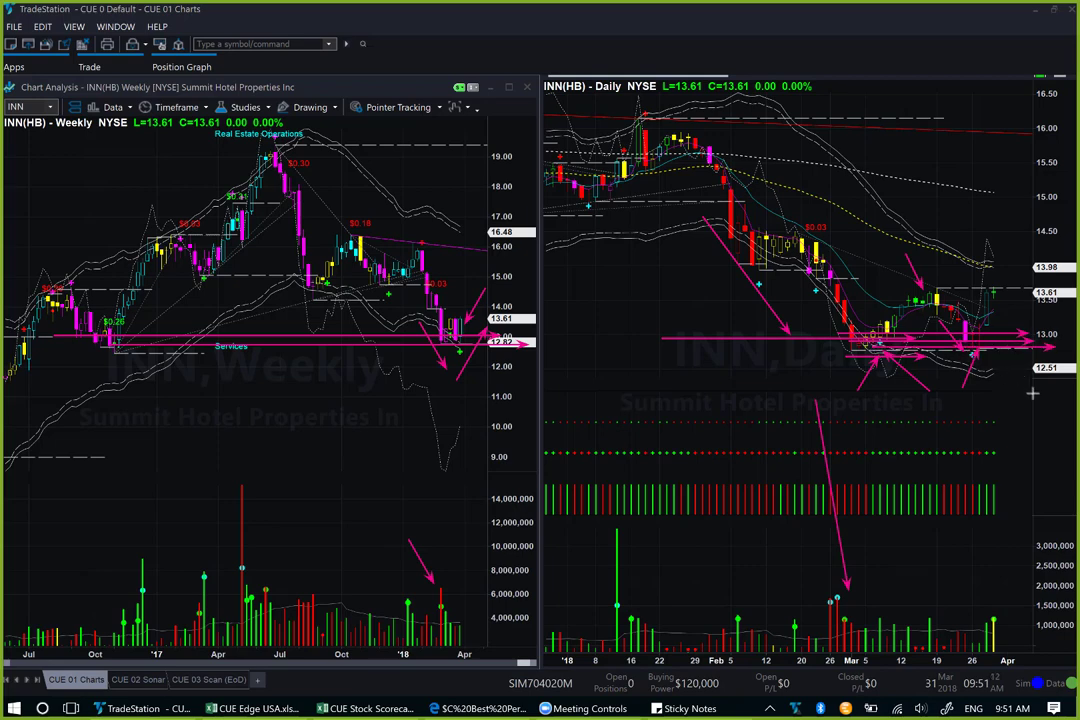
Step: Mark the lower band and latest bars on daily INN and the latest weekly bar with arrows, and clear all arrows
{"action": "left_click_drag", "start_coordinate": [1031, 403], "coordinate": [998, 367]}
{"action": "left_click_drag", "start_coordinate": [1057, 327], "coordinate": [998, 320]}
{"action": "left_click_drag", "start_coordinate": [938, 289], "coordinate": [990, 300]}
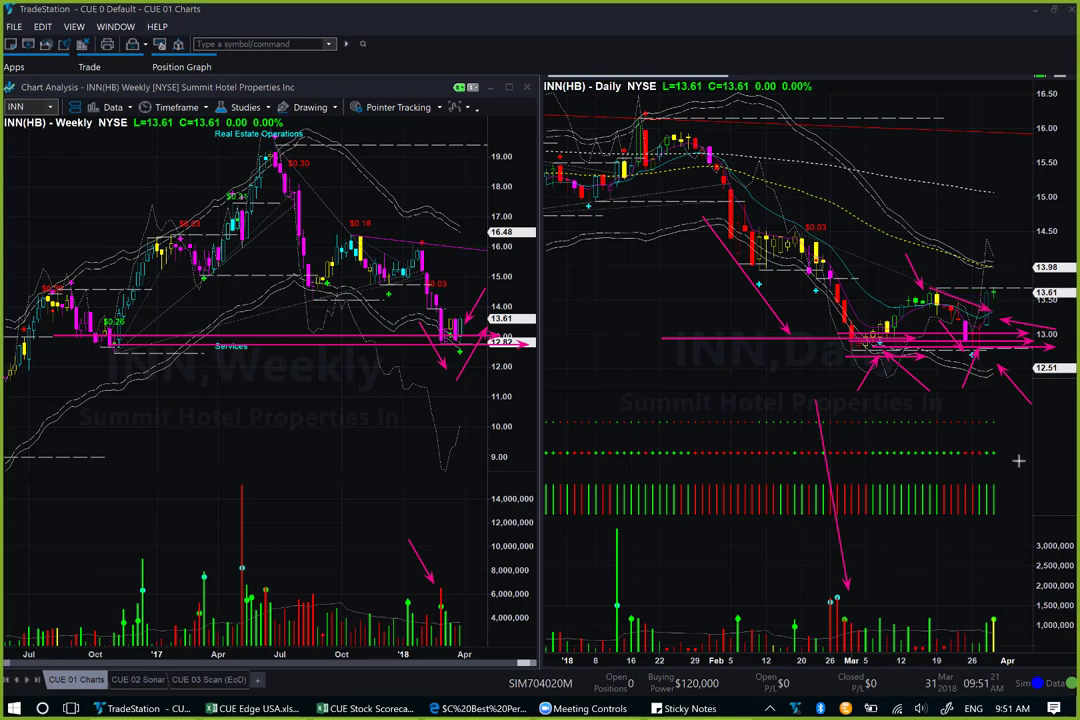
{"action": "left_click_drag", "start_coordinate": [1018, 262], "coordinate": [1001, 284]}
{"action": "left_click_drag", "start_coordinate": [462, 280], "coordinate": [467, 299]}
{"action": "key", "text": "Escape"}
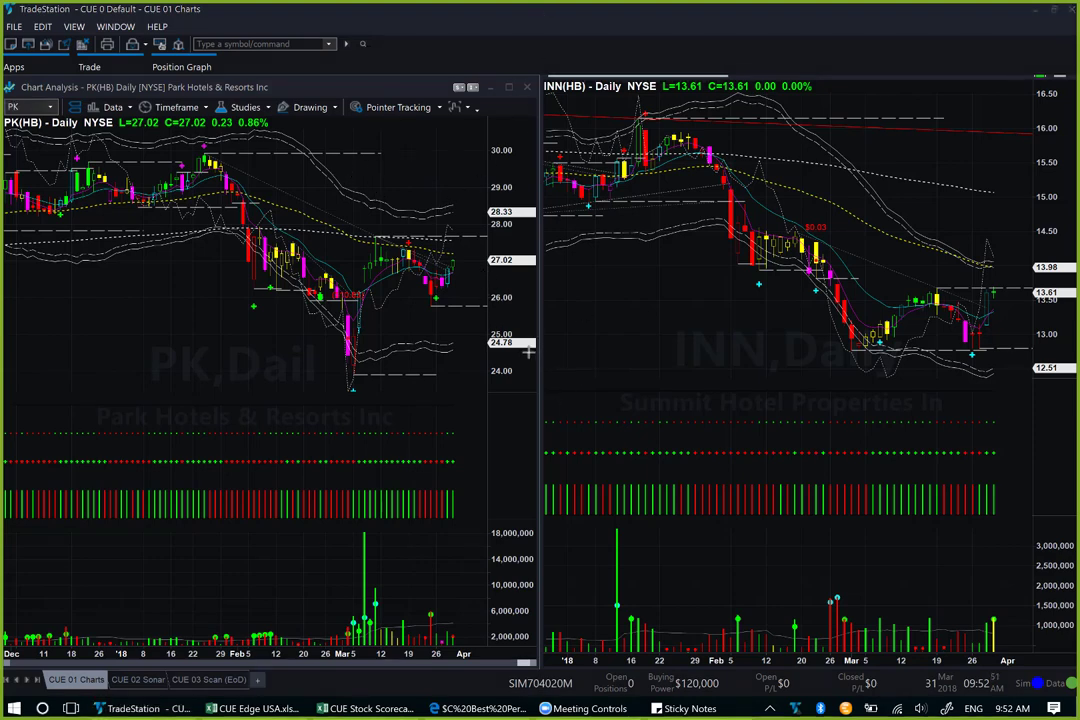
Step: On the daily PK chart, mark the March high, the late-March low and the latest bars with arrows
{"action": "left_click_drag", "start_coordinate": [557, 351], "coordinate": [463, 272]}
{"action": "left_click_drag", "start_coordinate": [367, 376], "coordinate": [438, 302]}
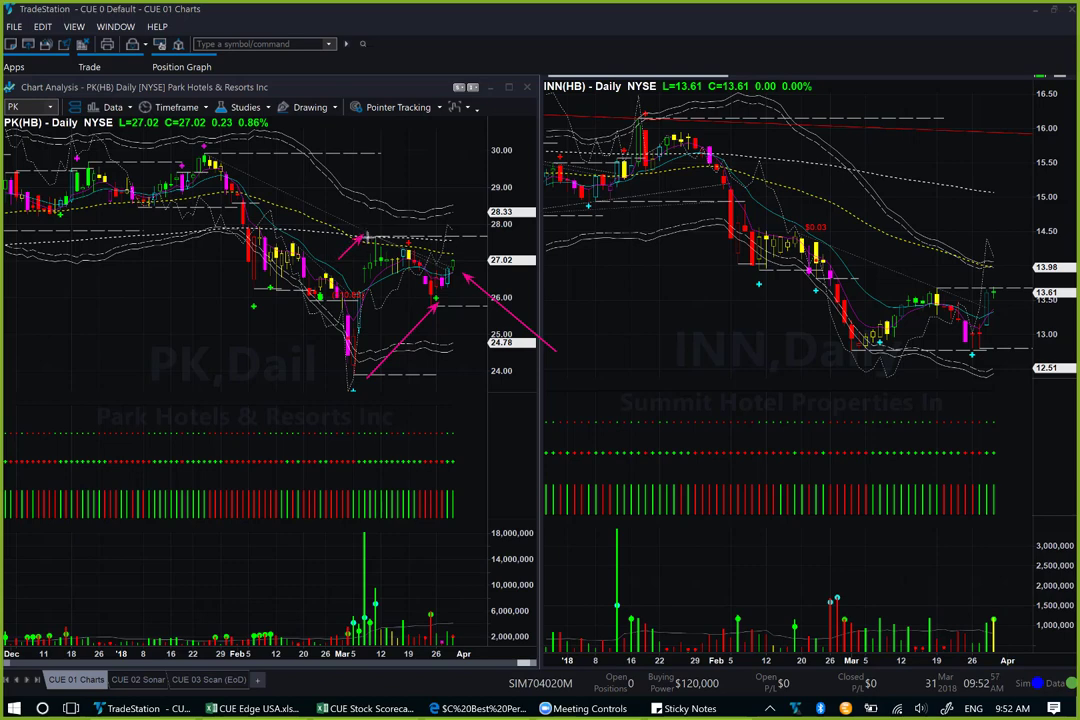
{"action": "left_click_drag", "start_coordinate": [337, 258], "coordinate": [362, 236]}
{"action": "left_click_drag", "start_coordinate": [447, 352], "coordinate": [450, 290]}
Step: Mark the March support line and latest bars on daily INN, and the latest daily PK bar, with arrows
{"action": "left_click_drag", "start_coordinate": [853, 354], "coordinate": [1027, 349]}
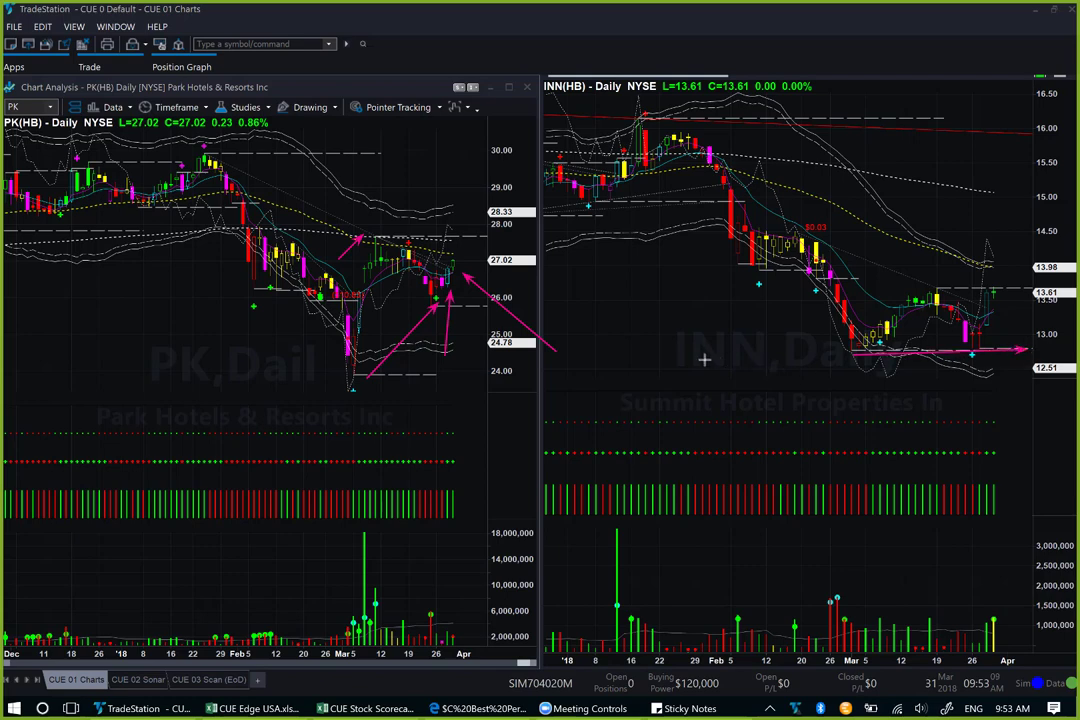
{"action": "left_click_drag", "start_coordinate": [700, 358], "coordinate": [1030, 349]}
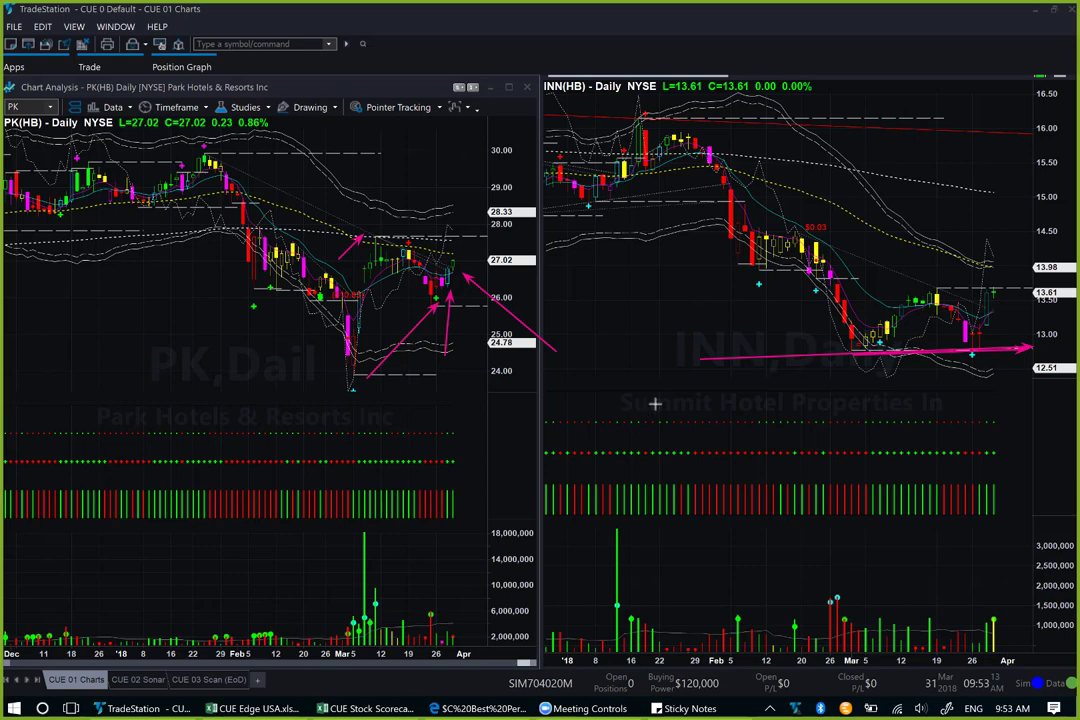
{"action": "left_click_drag", "start_coordinate": [572, 295], "coordinate": [466, 272]}
{"action": "left_click_drag", "start_coordinate": [1044, 306], "coordinate": [990, 316]}
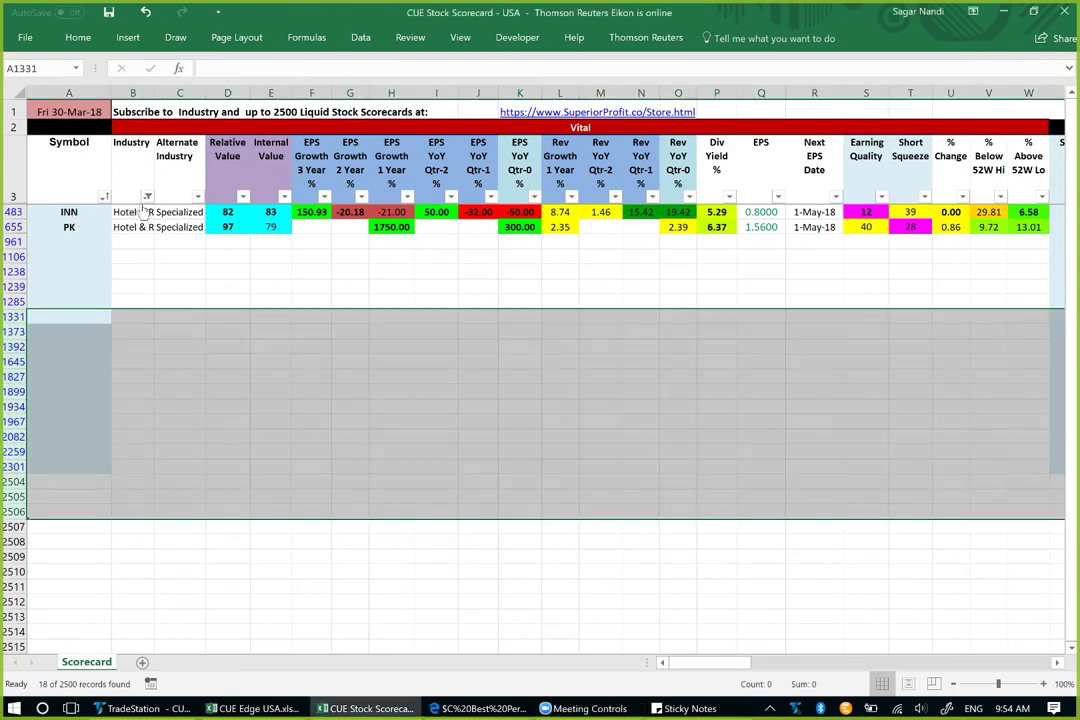
Step: In the stock scorecard, check INN's industry and go from the Vital section to the percentage performance columns
{"action": "left_click", "coordinate": [138, 212]}
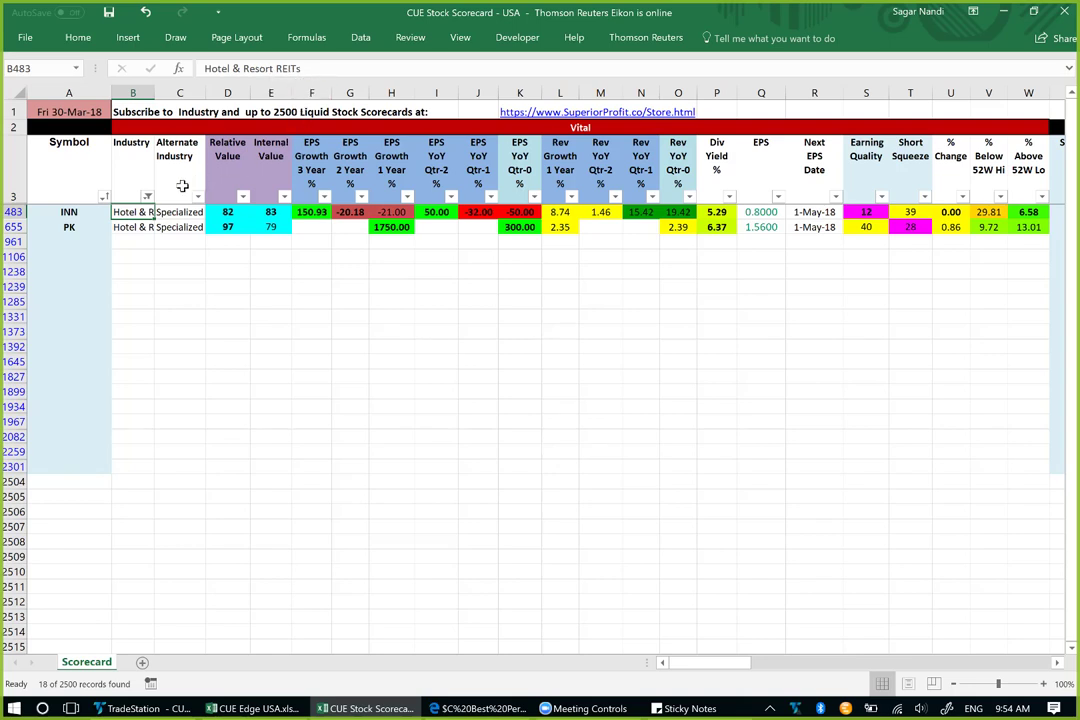
{"action": "left_click", "coordinate": [319, 129]}
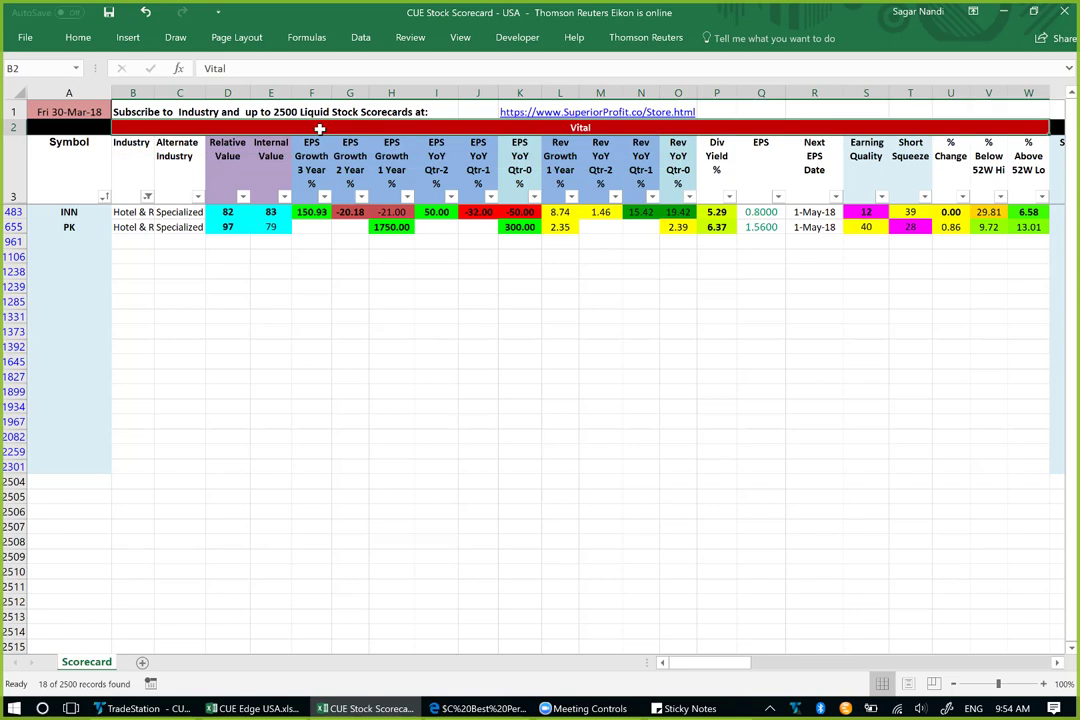
{"action": "key", "text": "ctrl+Right"}
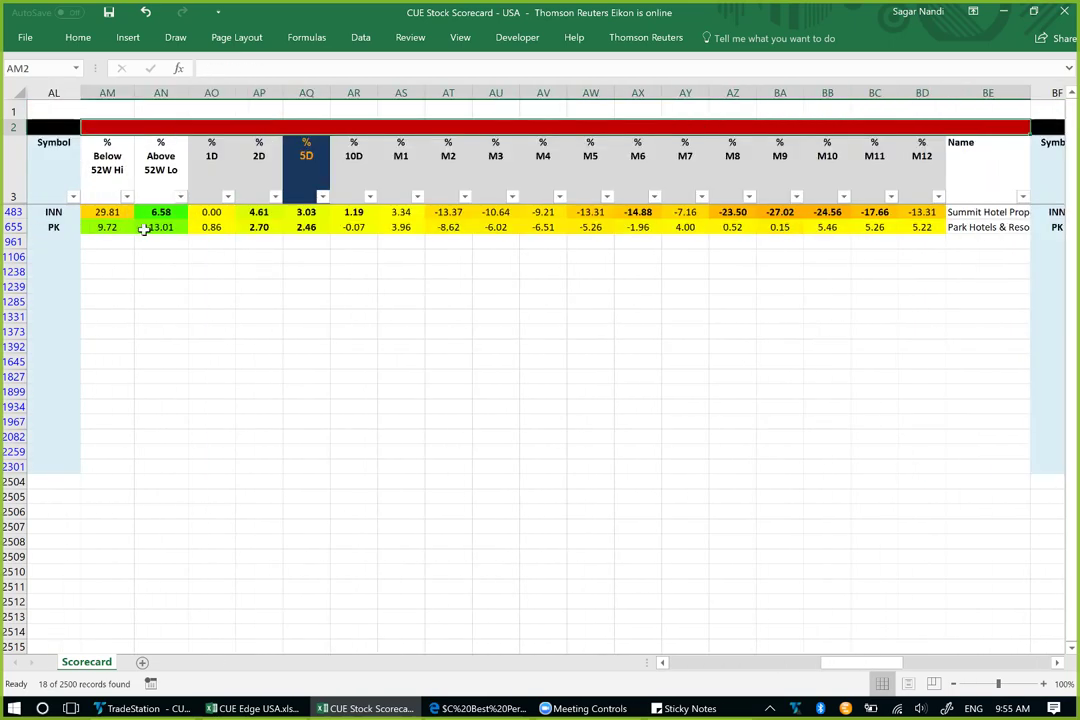
Step: Compare the M12, M6 and M3 percentage changes of PK and INN in the scorecard
{"action": "left_click", "coordinate": [922, 227]}
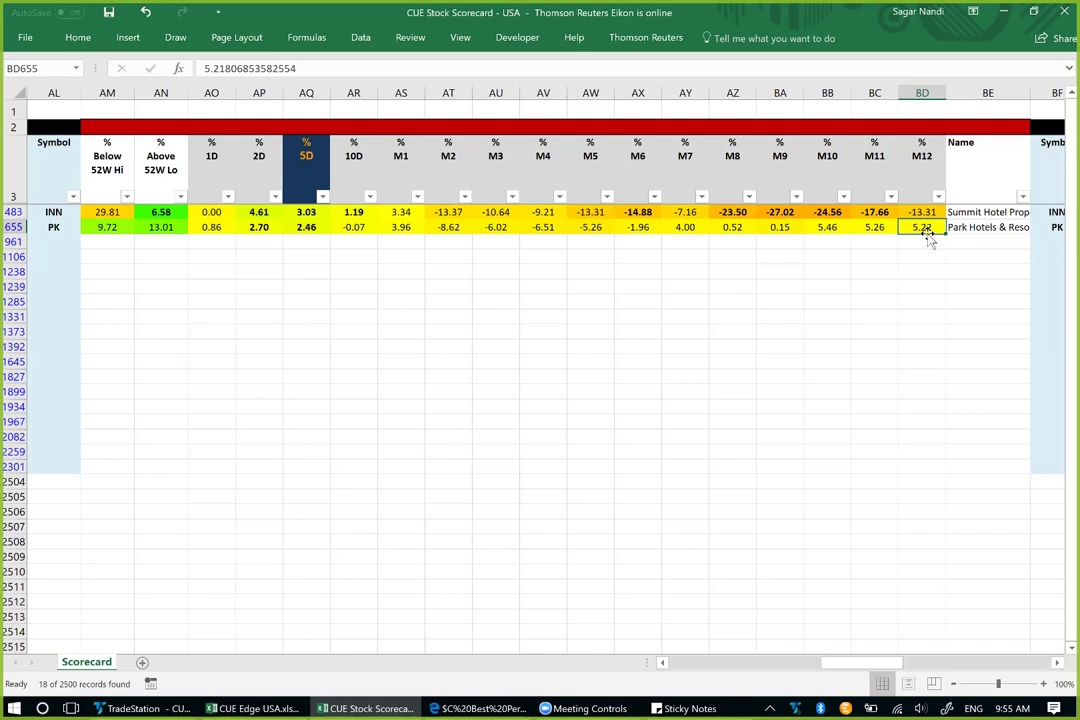
{"action": "left_click", "coordinate": [930, 213]}
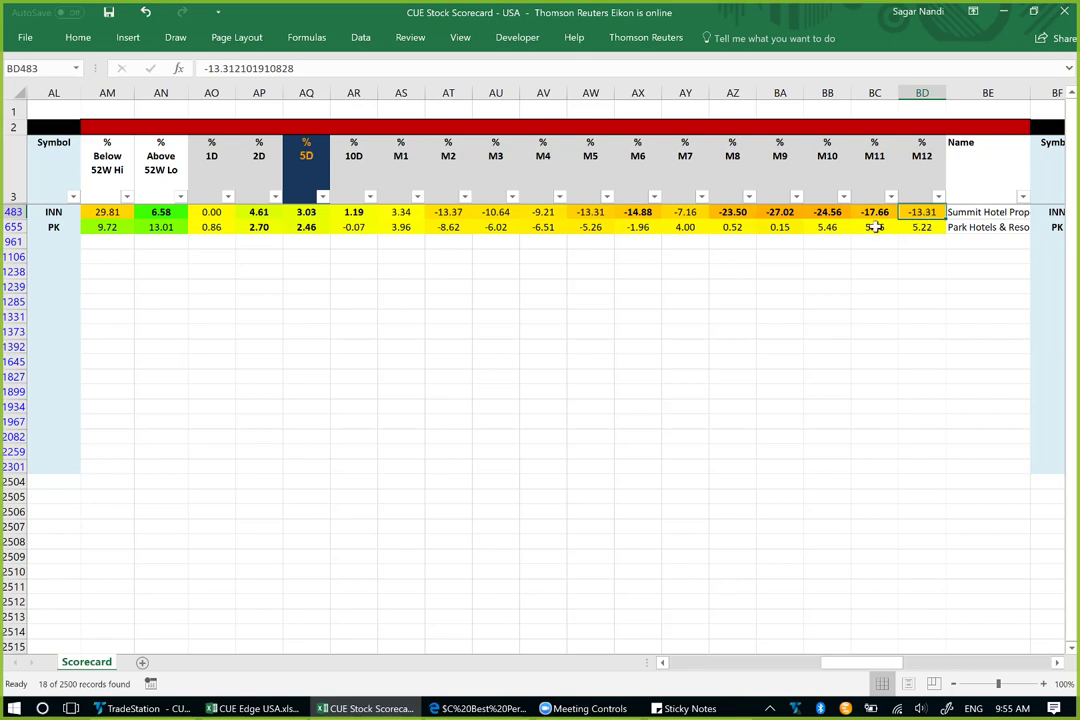
{"action": "left_click", "coordinate": [640, 228]}
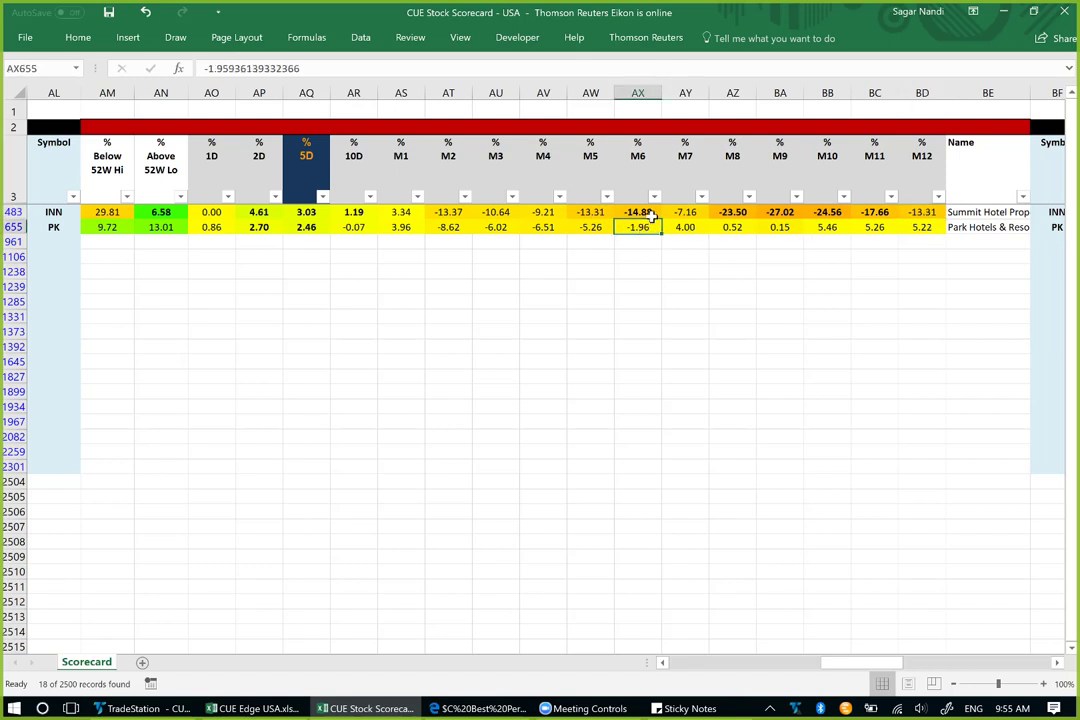
{"action": "left_click", "coordinate": [646, 213]}
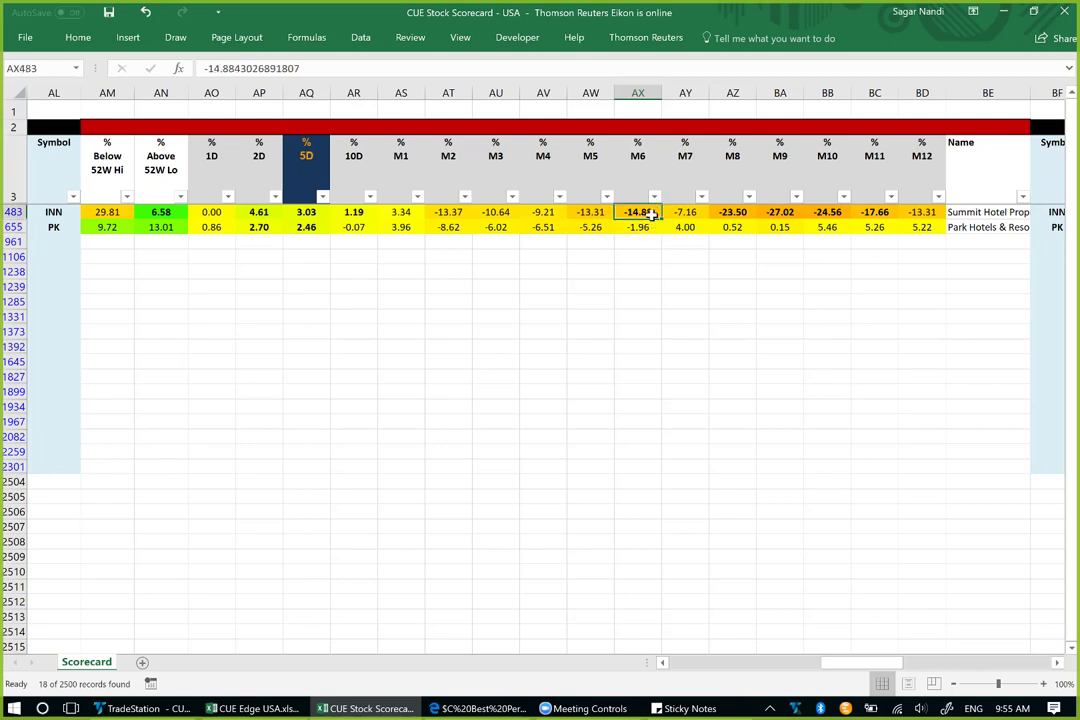
{"action": "left_click", "coordinate": [494, 212]}
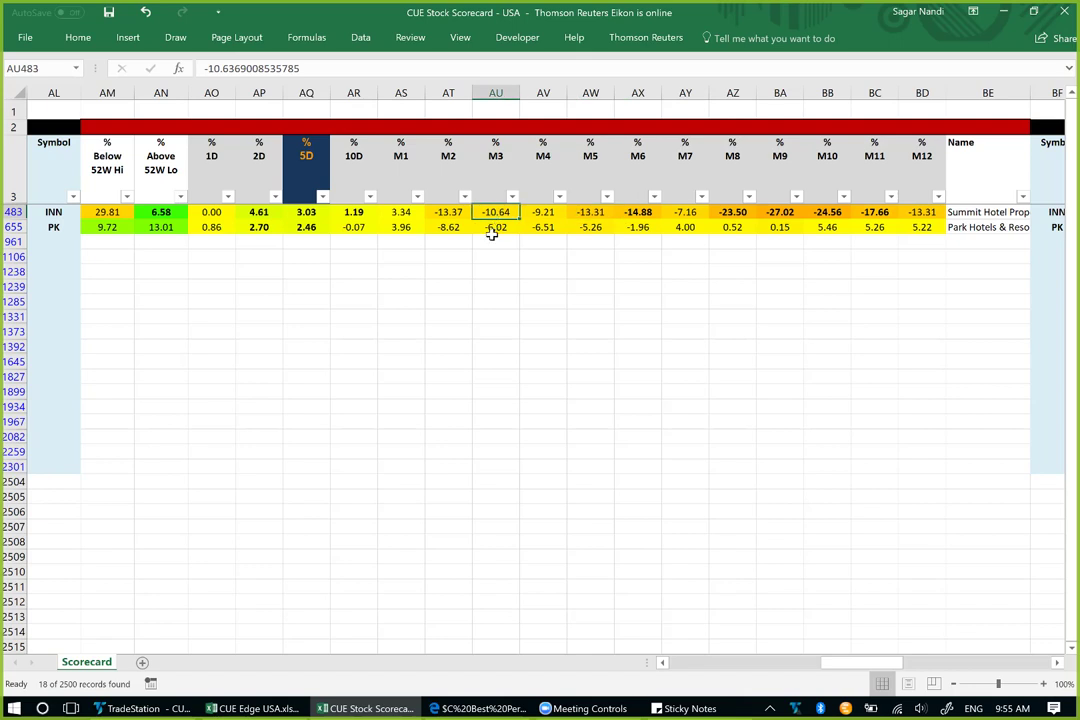
{"action": "left_click", "coordinate": [494, 228]}
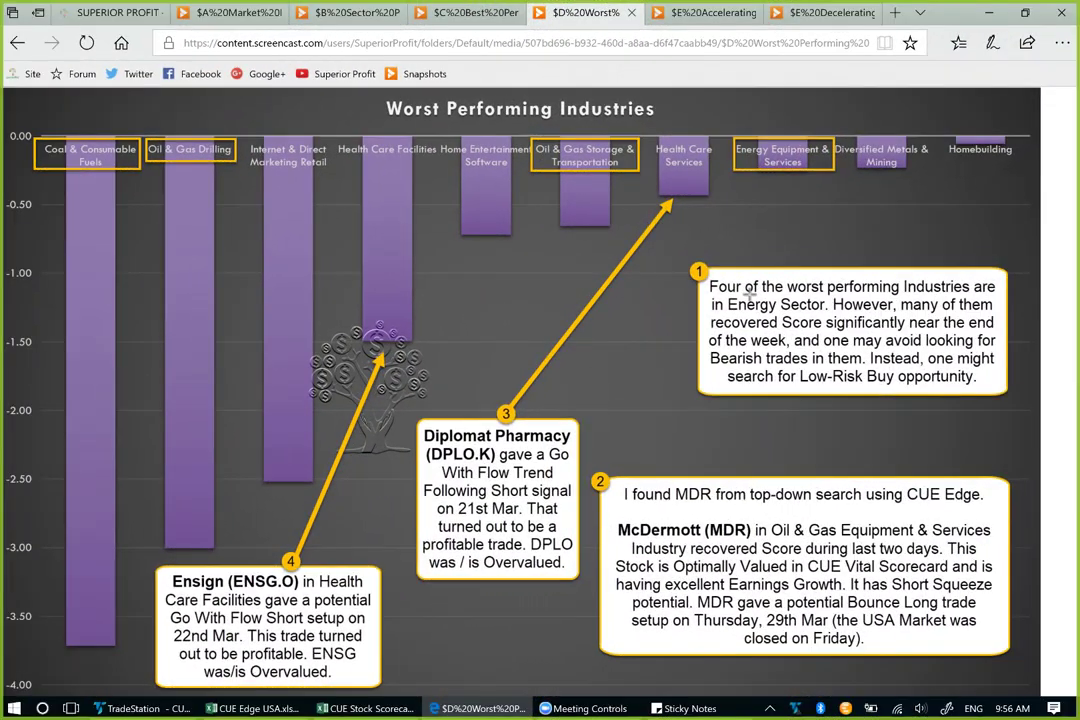
Step: Underline the first line of note 1 on the Worst Performing Industries chart with an arrow
{"action": "left_click_drag", "start_coordinate": [745, 295], "coordinate": [975, 293]}
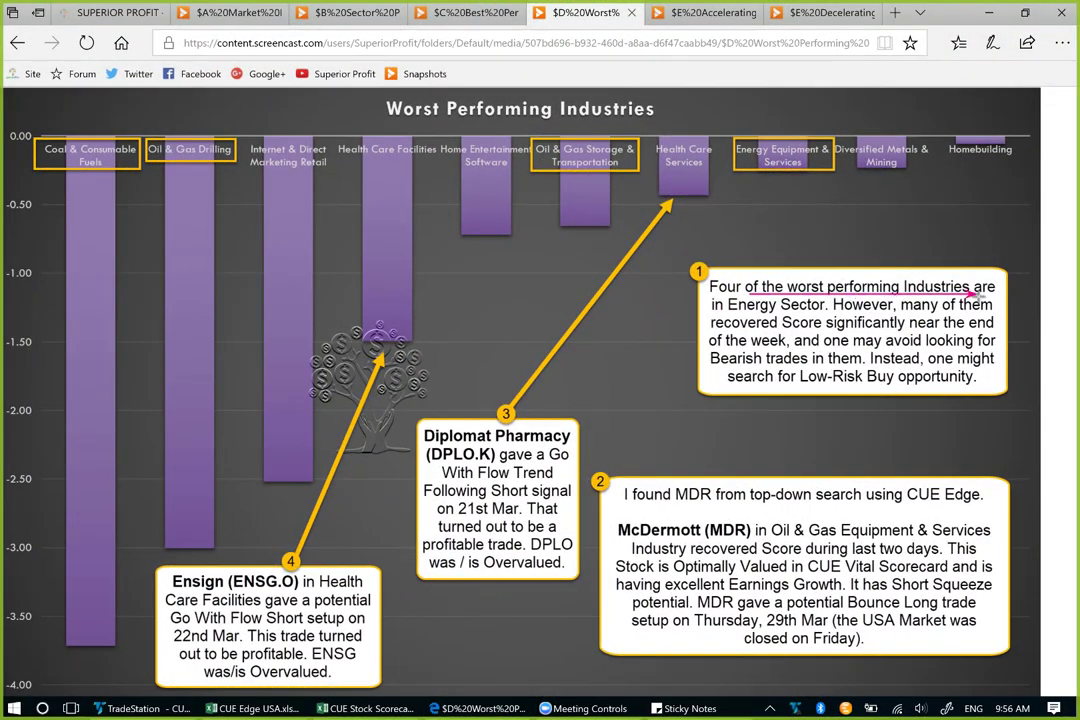
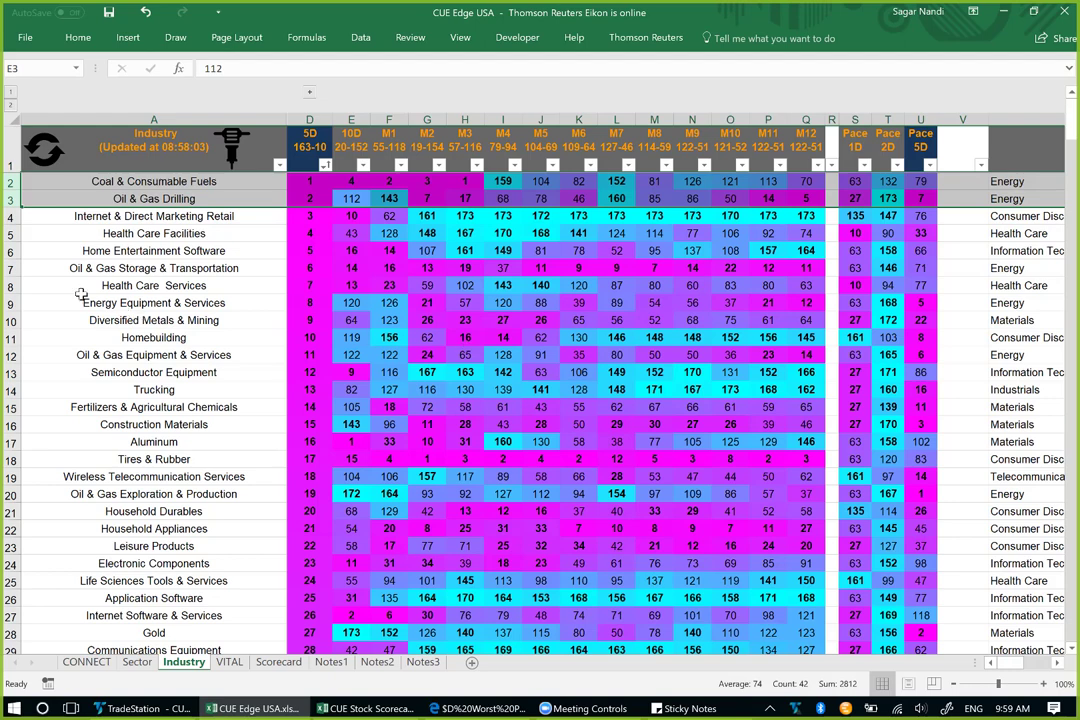
Step: Add the Oil & Gas Storage & Transportation, Energy Equipment & Services and Oil & Gas Equipment & Services rows to the selection
{"action": "left_click", "coordinate": [7, 268]}
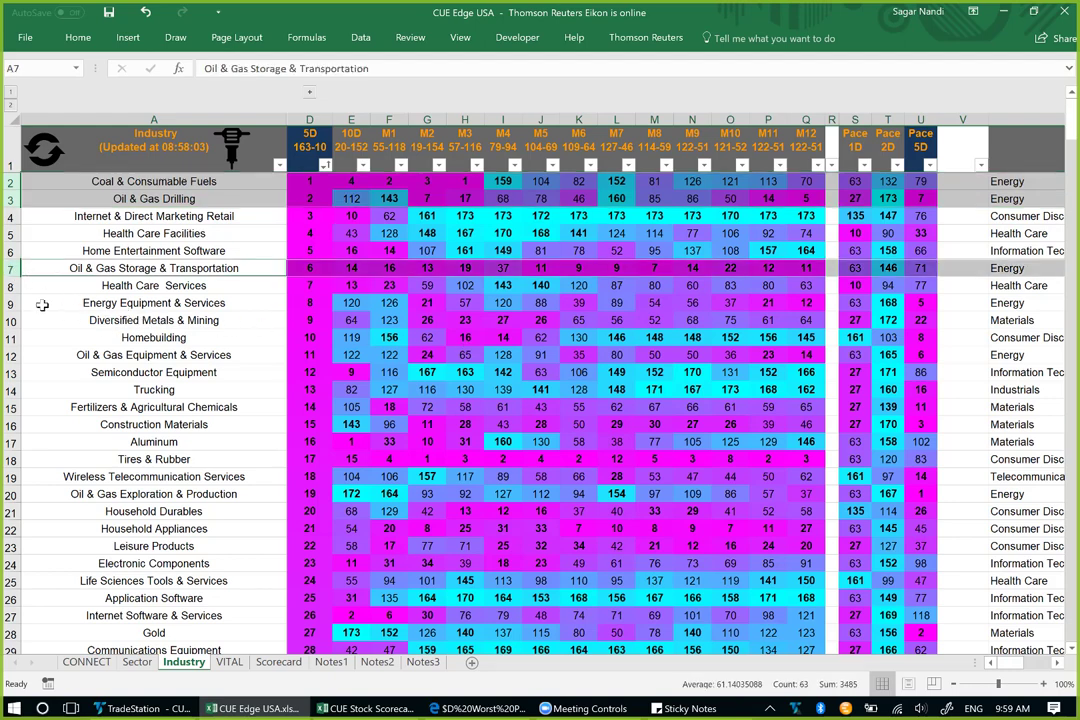
{"action": "left_click", "coordinate": [10, 303], "text": "ctrl"}
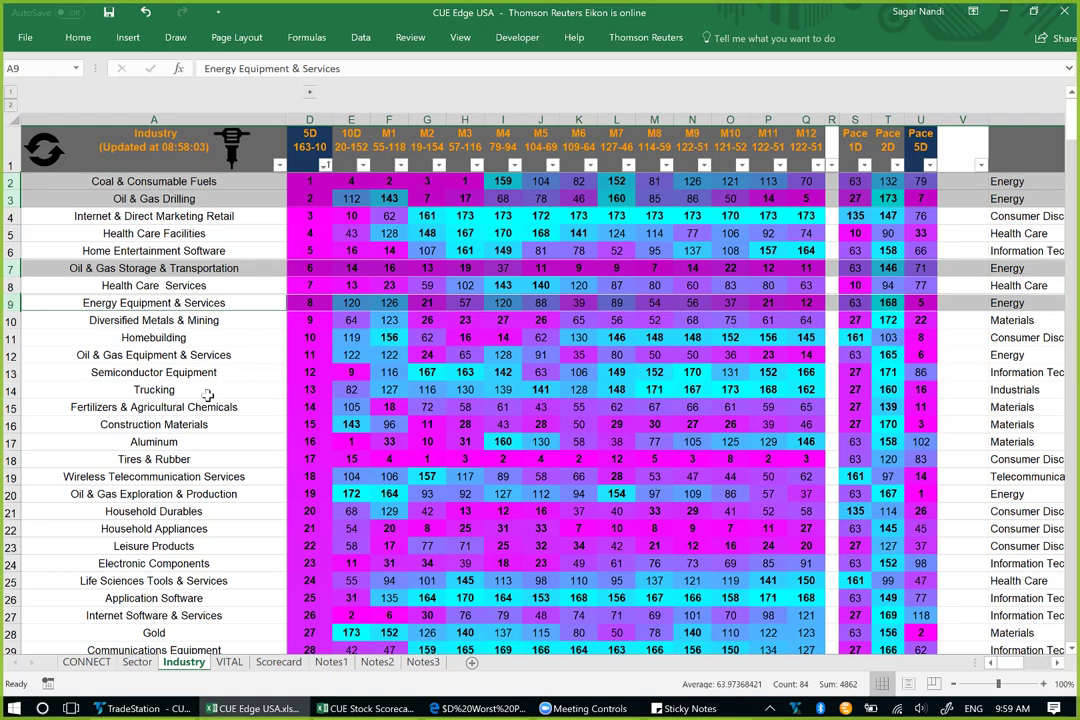
{"action": "left_click", "coordinate": [10, 355], "text": "ctrl"}
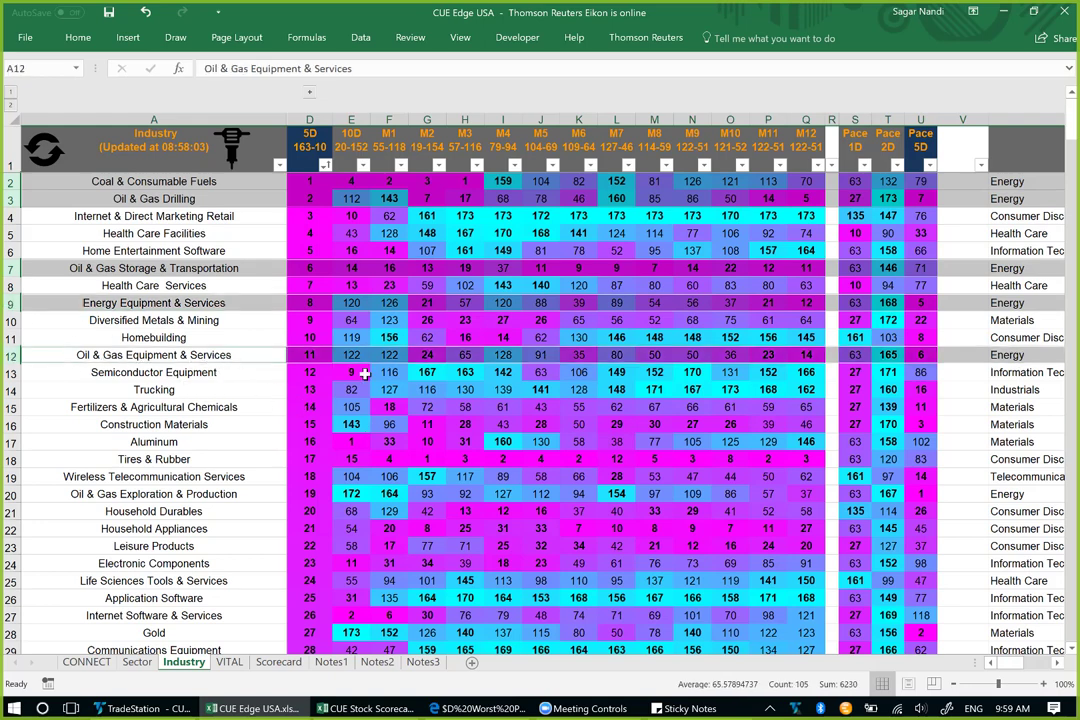
Step: Expand the grouped 1D and 2D columns and remove the Coal & Consumable Fuels row from the selected rows
{"action": "left_click", "coordinate": [313, 94]}
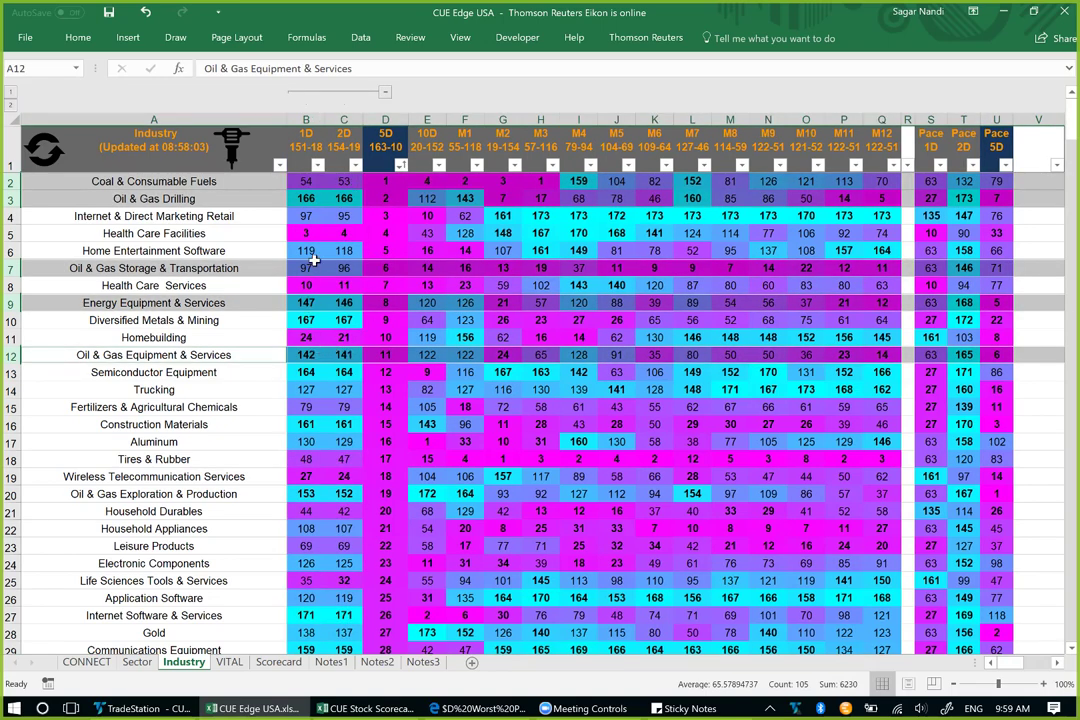
{"action": "left_click", "coordinate": [8, 181], "text": "ctrl"}
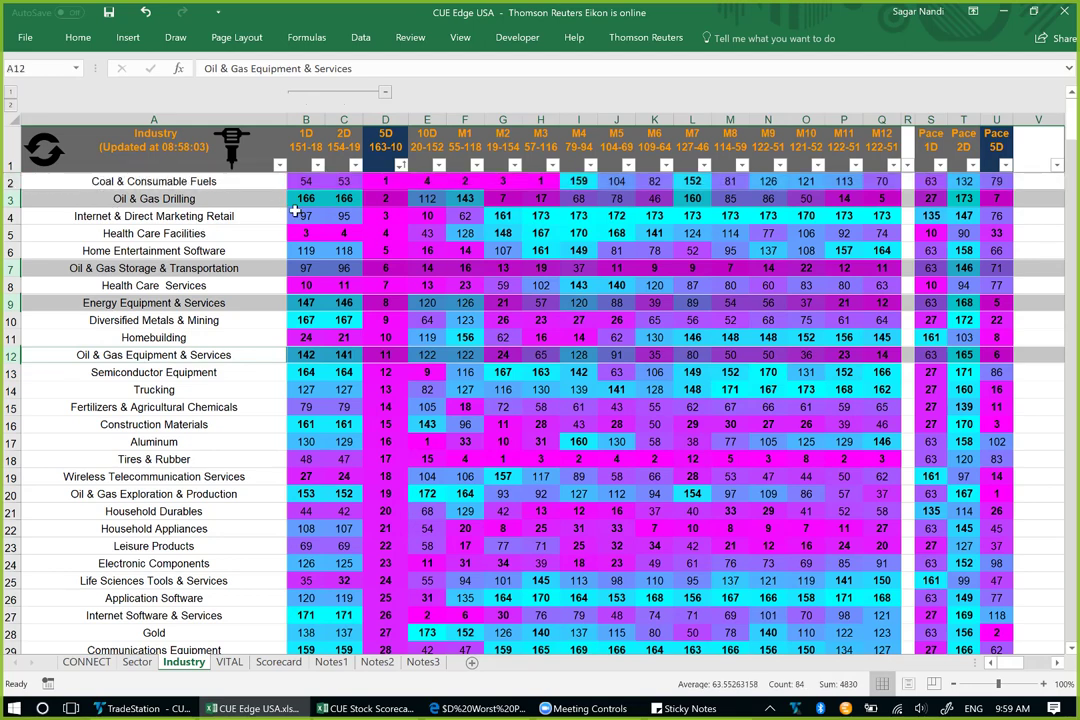
{"action": "left_click", "coordinate": [10, 355], "text": "ctrl"}
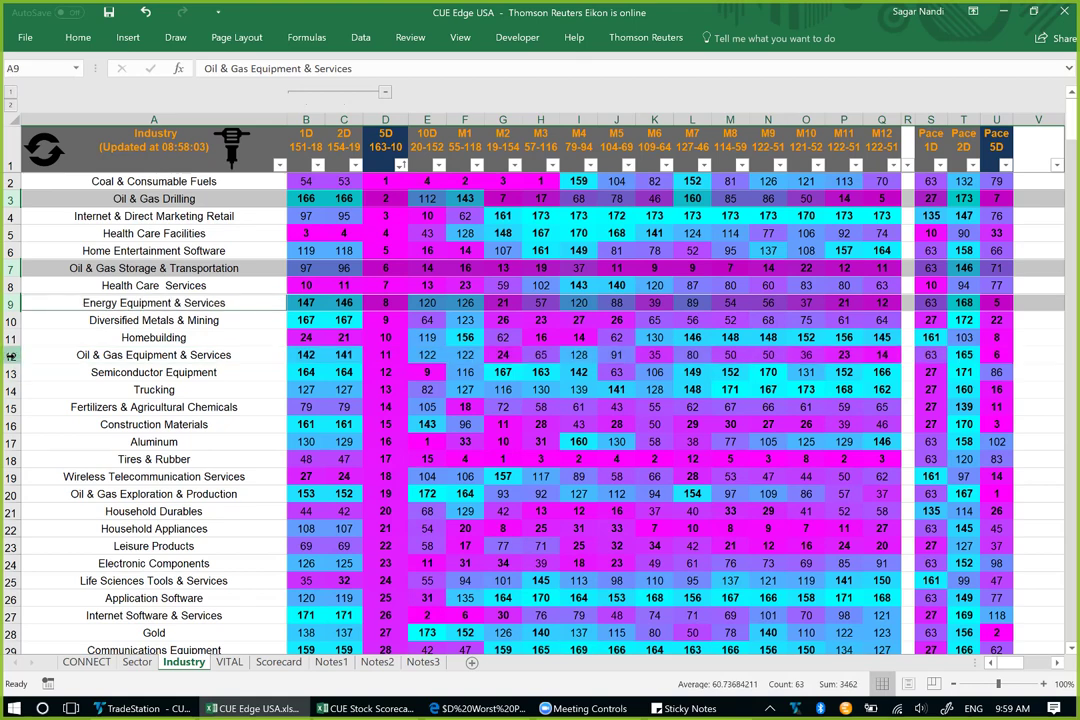
{"action": "left_click", "coordinate": [10, 355], "text": "ctrl"}
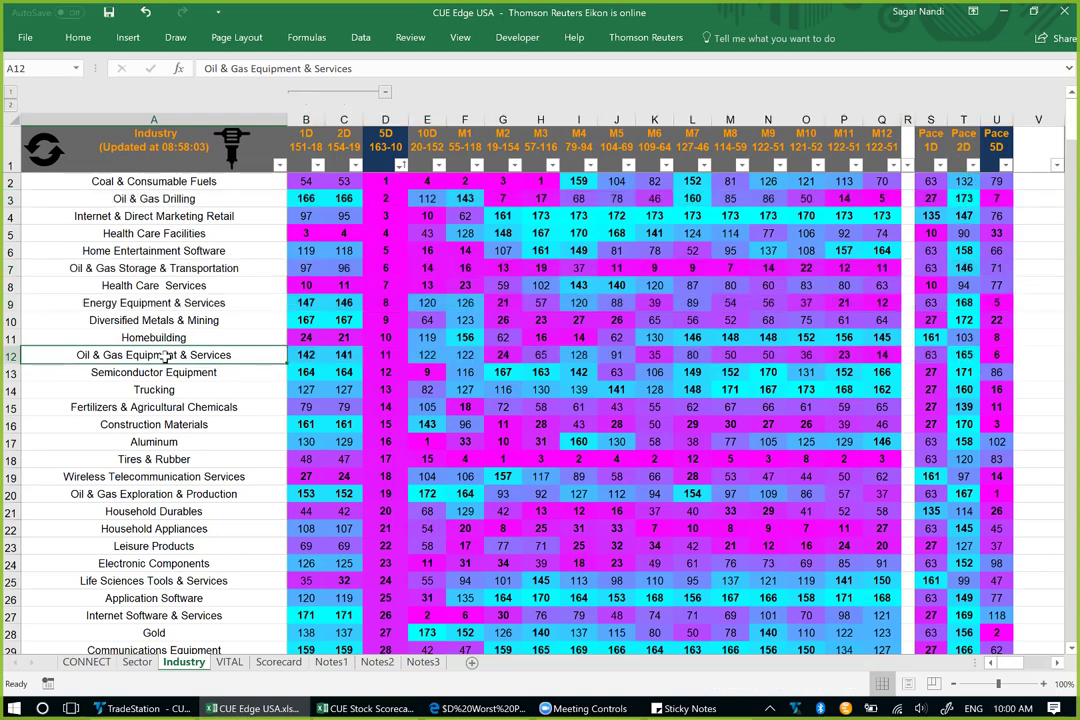
Step: Examine the 5D, 2D and 1D ranks of Oil & Gas Equipment & Services and select its industry name
{"action": "left_click", "coordinate": [387, 352]}
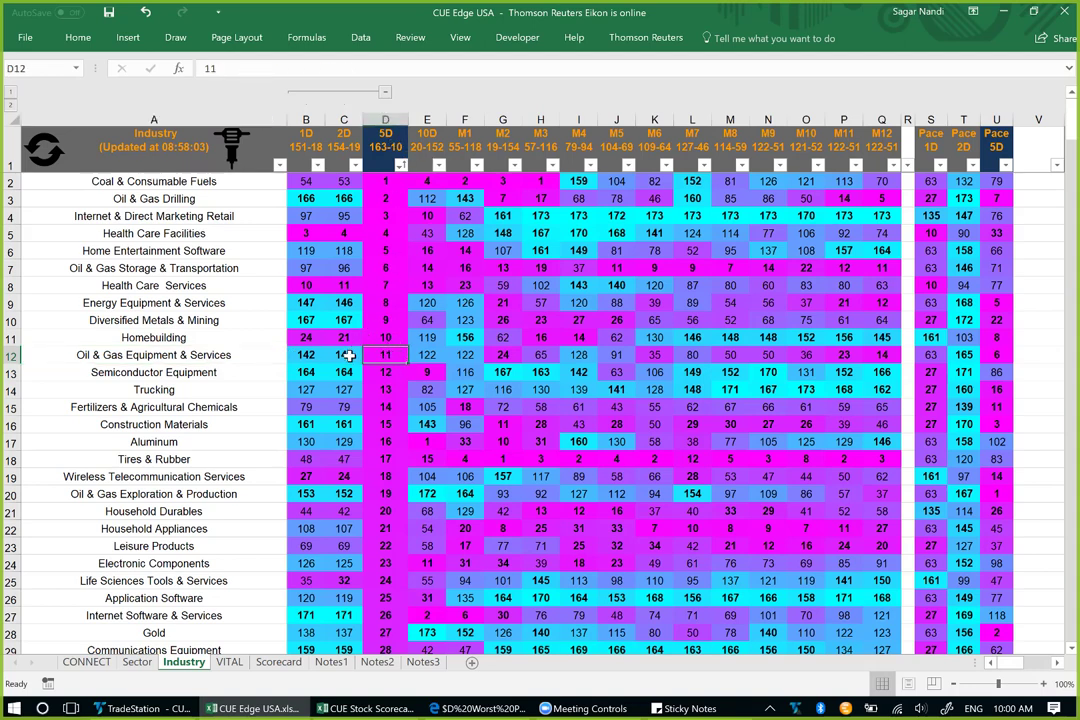
{"action": "left_click_drag", "start_coordinate": [349, 355], "coordinate": [297, 352]}
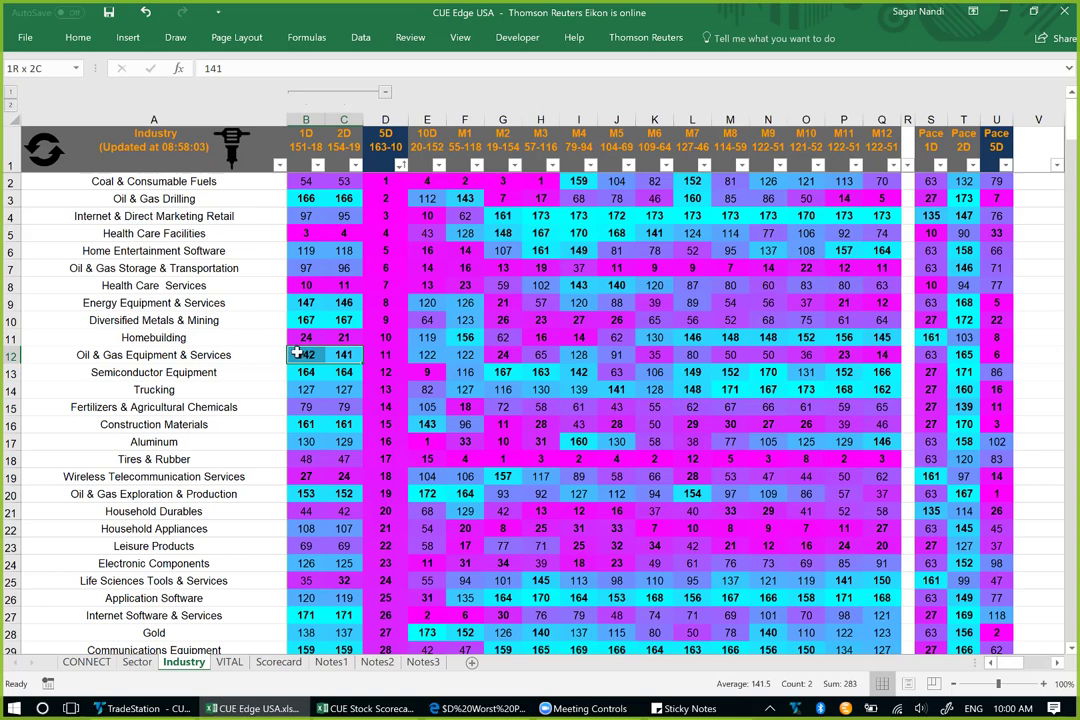
{"action": "left_click", "coordinate": [383, 357]}
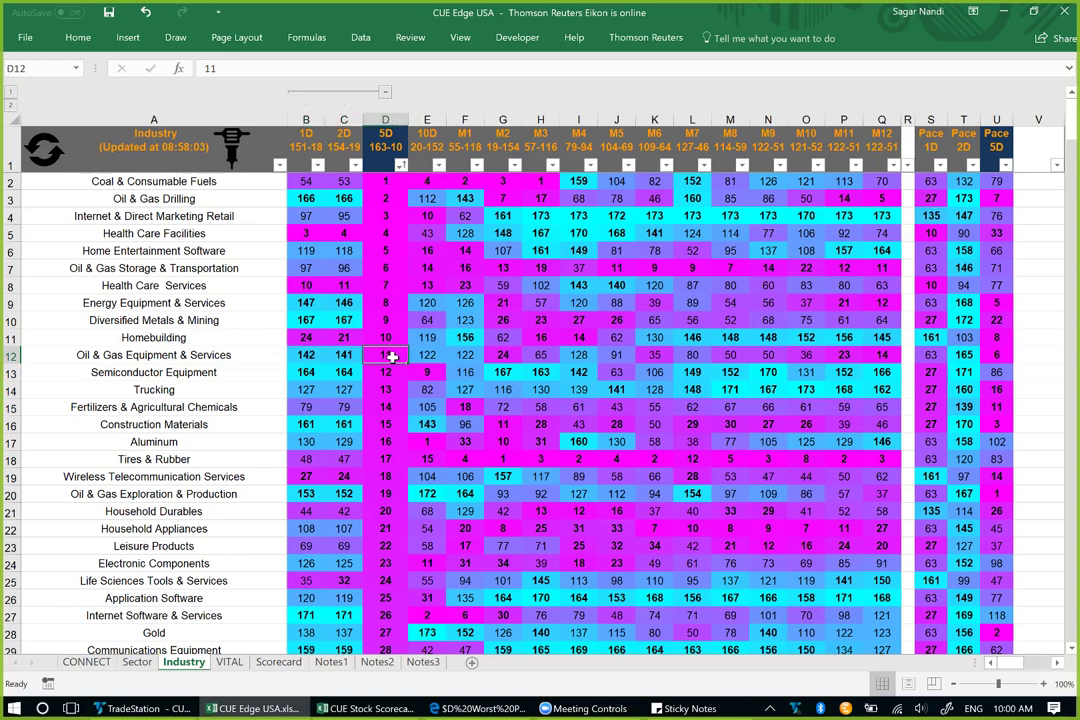
{"action": "left_click", "coordinate": [340, 357]}
{"action": "left_click", "coordinate": [311, 359]}
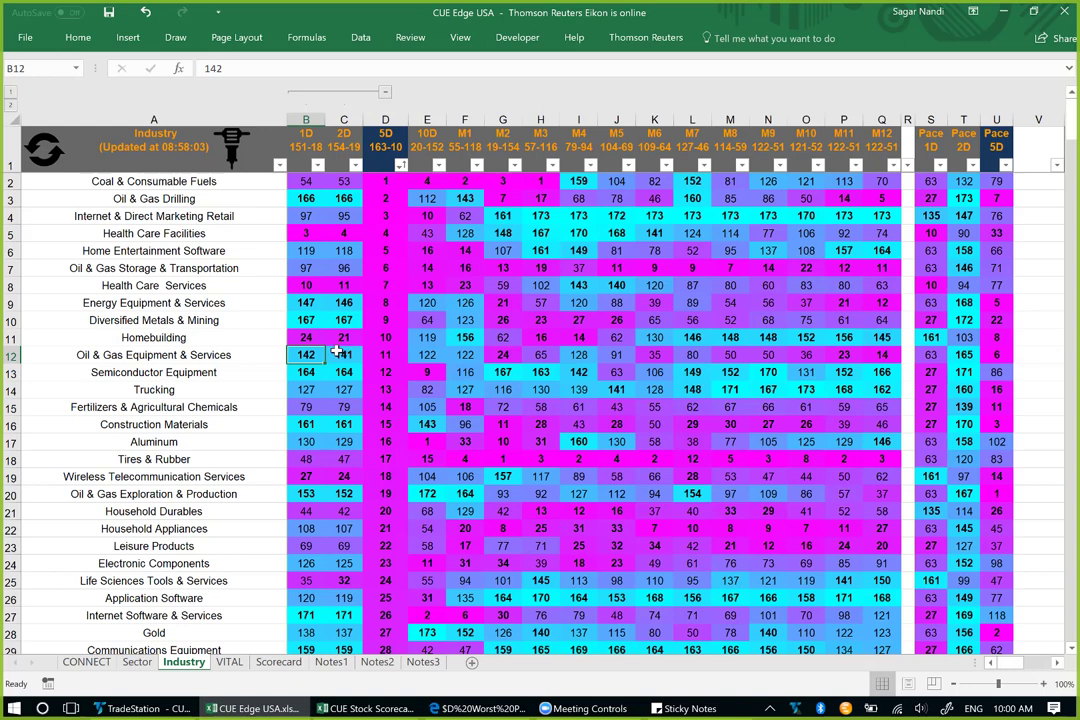
{"action": "left_click", "coordinate": [215, 358]}
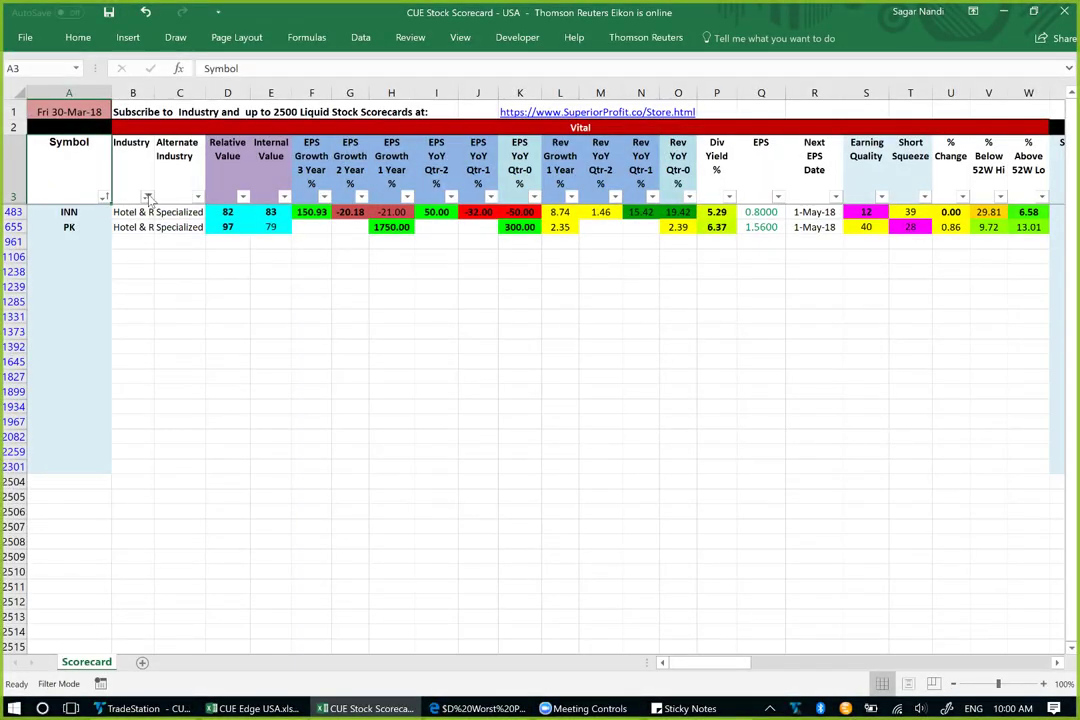
Step: Filter the stock scorecard's Industry column to Oil & Gas Equipment & Services
{"action": "left_click", "coordinate": [147, 196]}
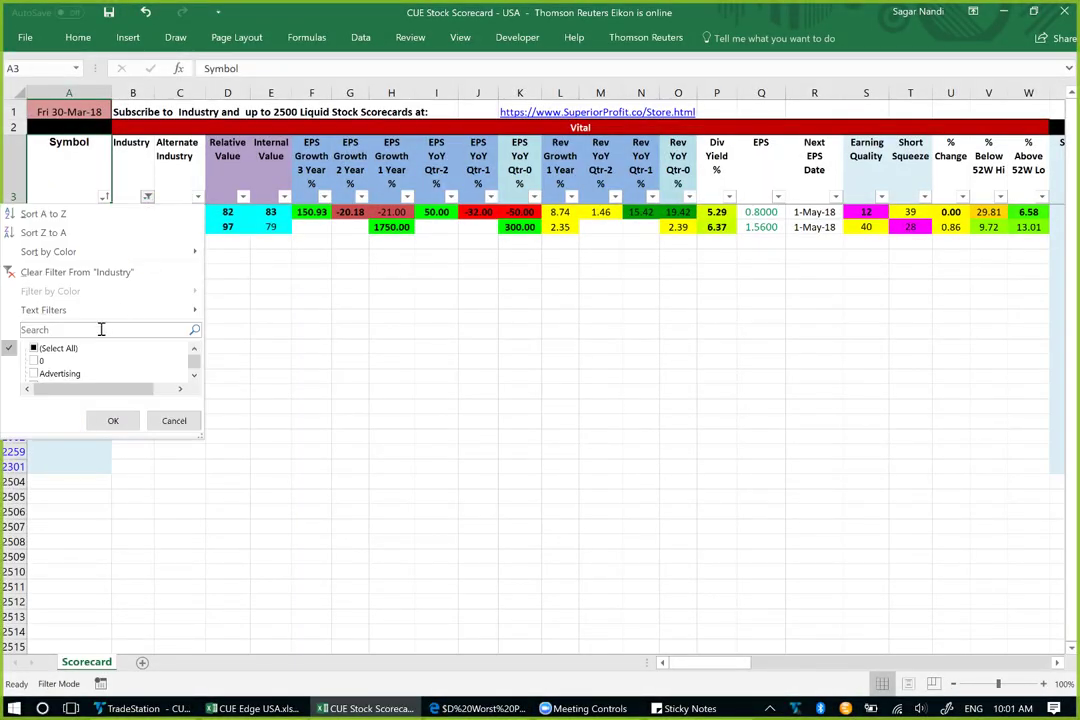
{"action": "type", "text": "Oil & Gas Equipment & Services"}
{"action": "left_click", "coordinate": [113, 420]}
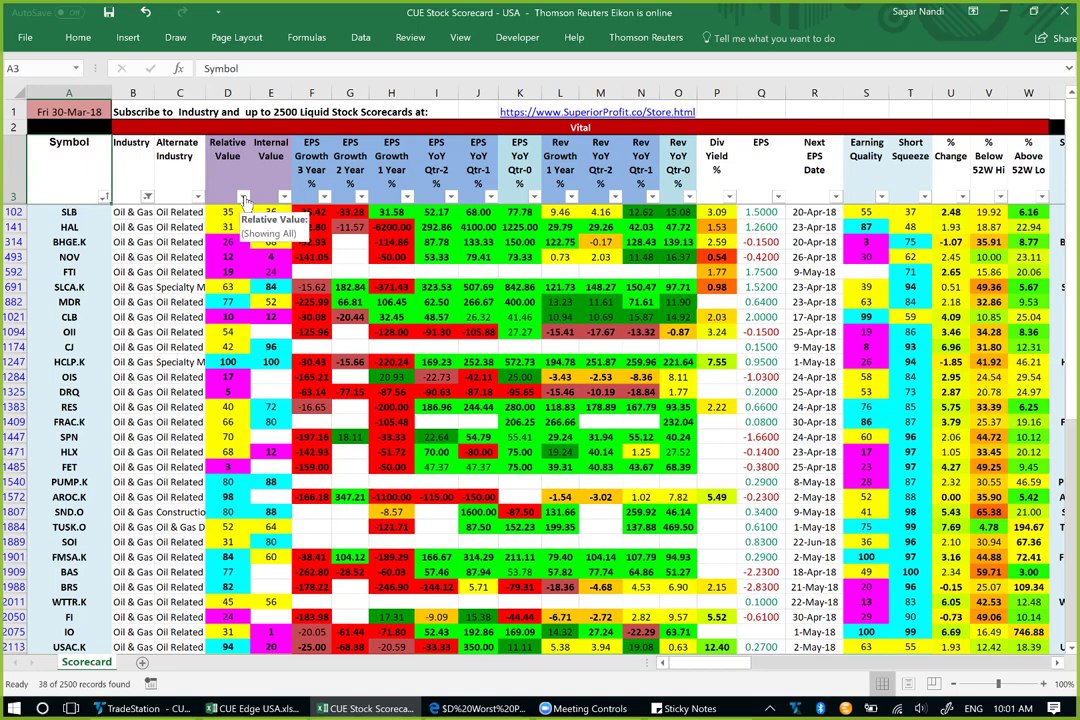
Step: Sort the filtered stocks by Relative Value from largest to smallest and select the MDR row
{"action": "left_click", "coordinate": [243, 197]}
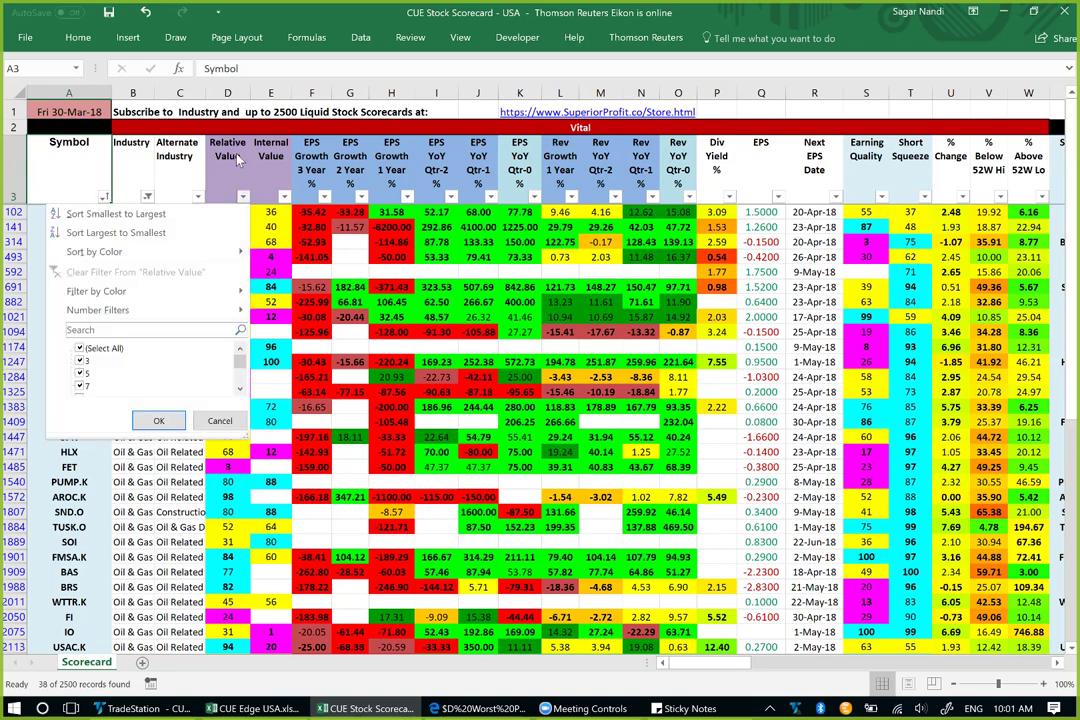
{"action": "left_click", "coordinate": [153, 234]}
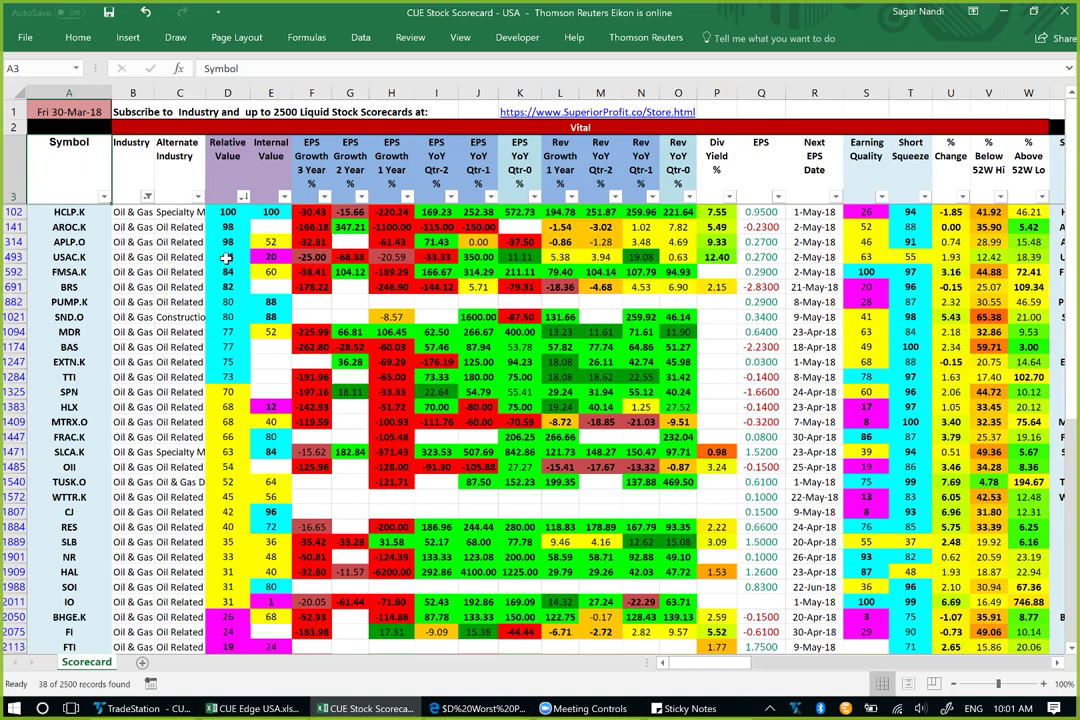
{"action": "left_click", "coordinate": [10, 331]}
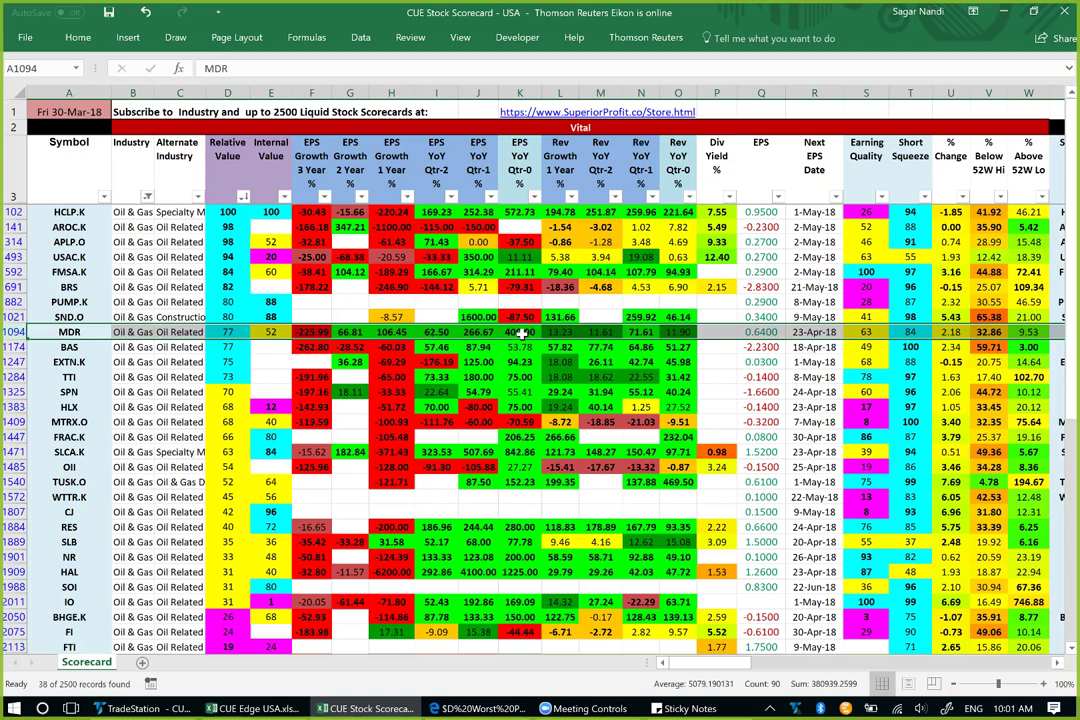
Step: Examine MDR's quarterly EPS and revenue year-over-year growth and select its symbol cell
{"action": "left_click_drag", "start_coordinate": [521, 333], "coordinate": [436, 333]}
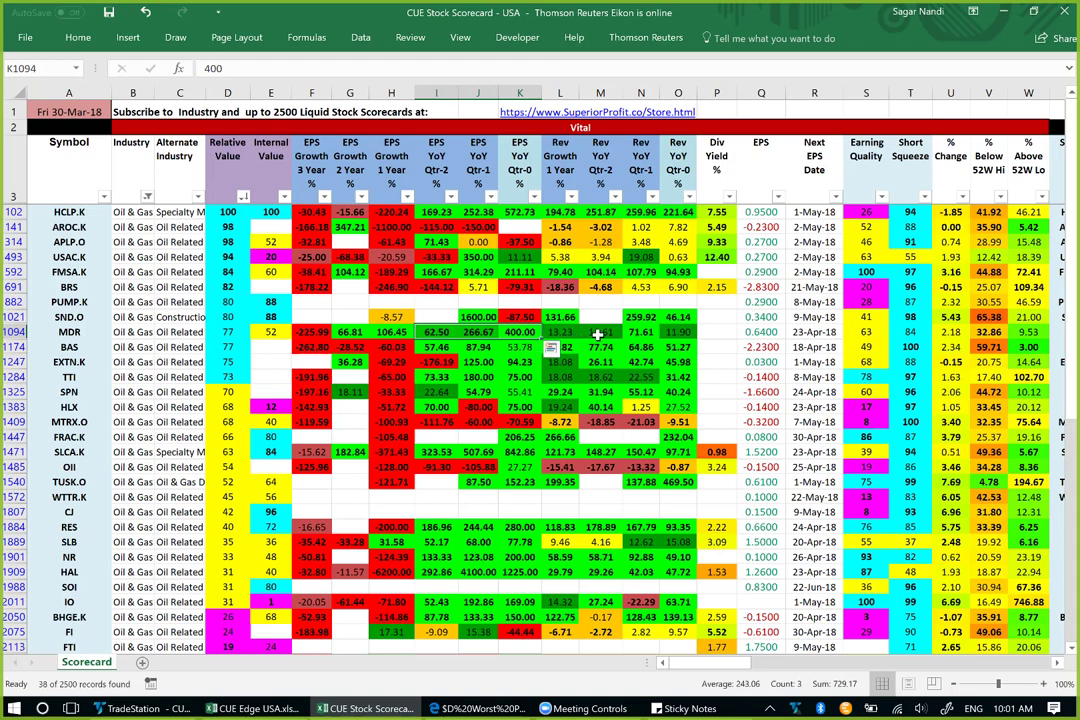
{"action": "left_click_drag", "start_coordinate": [597, 335], "coordinate": [678, 333]}
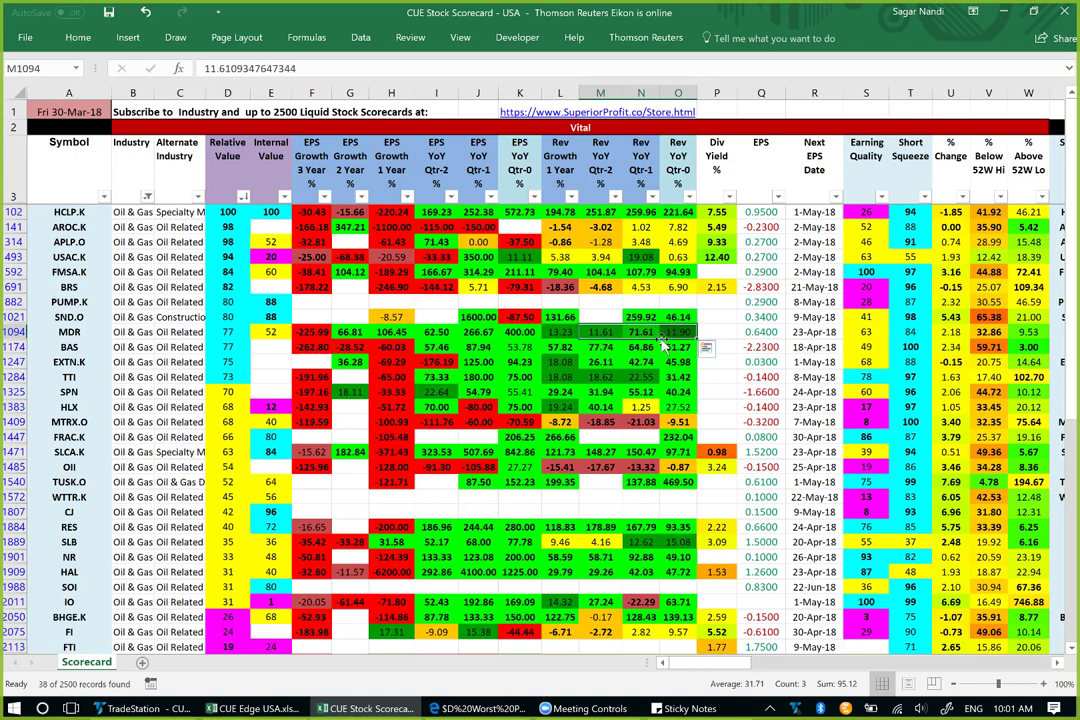
{"action": "left_click", "coordinate": [66, 332]}
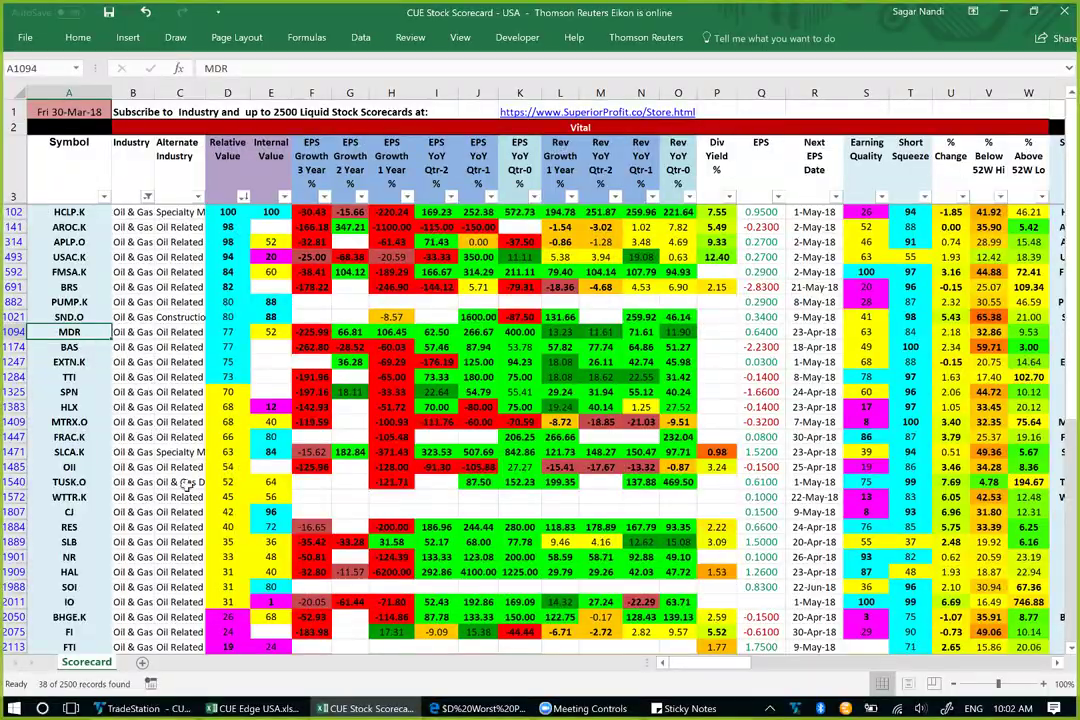
Step: Switch to TradeStation and draw arrows on the MDR weekly chart marking the decline, rising trendline, two prior-low support levels and the latest volume bar
{"action": "left_click", "coordinate": [150, 708]}
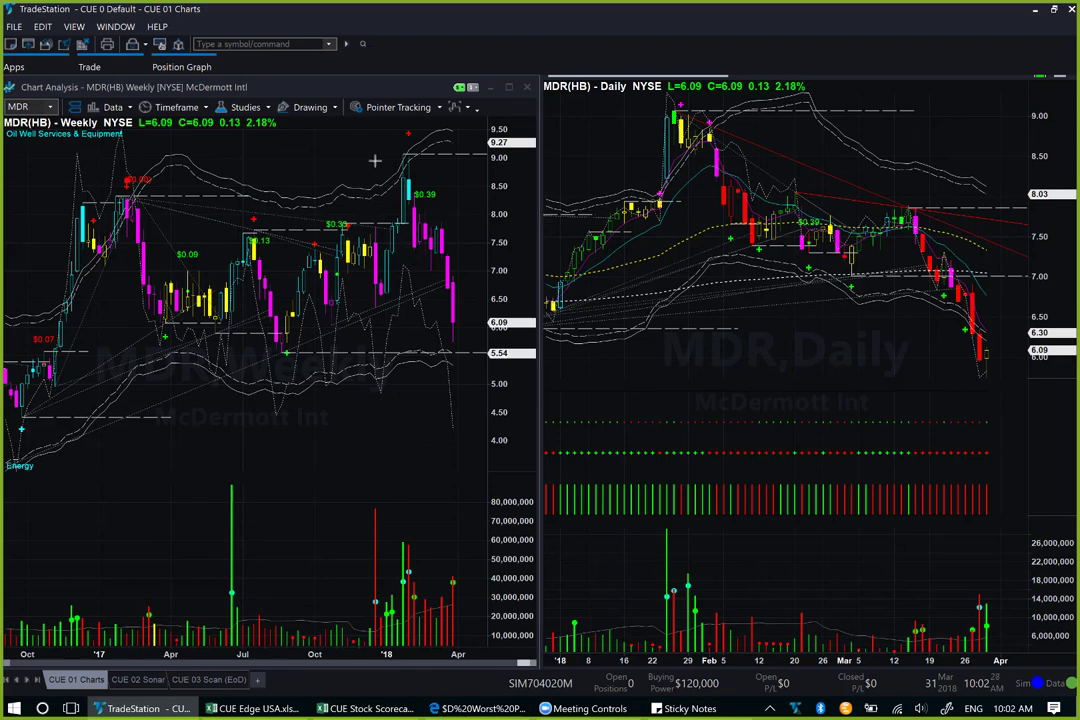
{"action": "left_click_drag", "start_coordinate": [420, 263], "coordinate": [443, 322]}
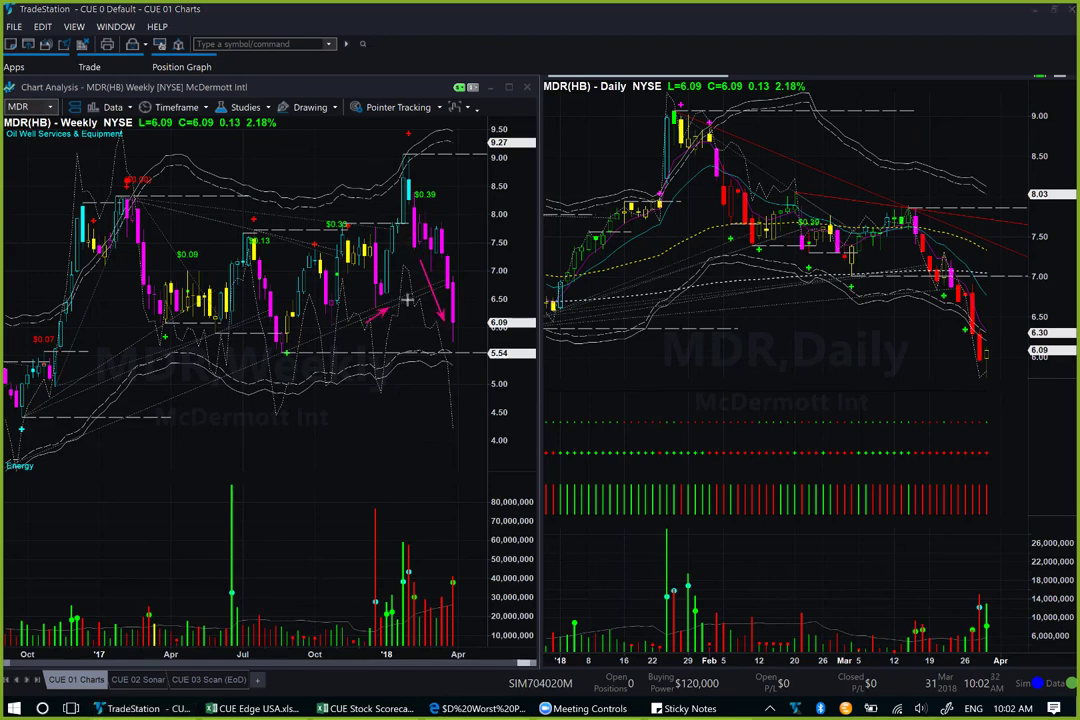
{"action": "left_click_drag", "start_coordinate": [366, 322], "coordinate": [448, 286]}
{"action": "left_click_drag", "start_coordinate": [241, 336], "coordinate": [489, 337]}
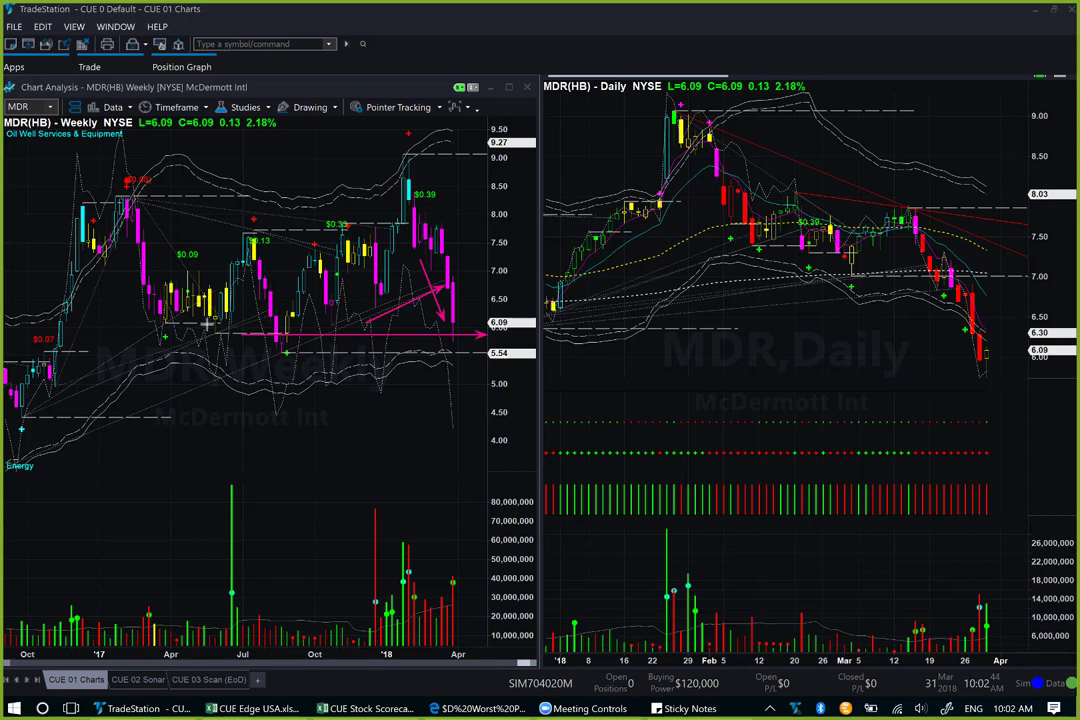
{"action": "left_click_drag", "start_coordinate": [212, 323], "coordinate": [514, 328]}
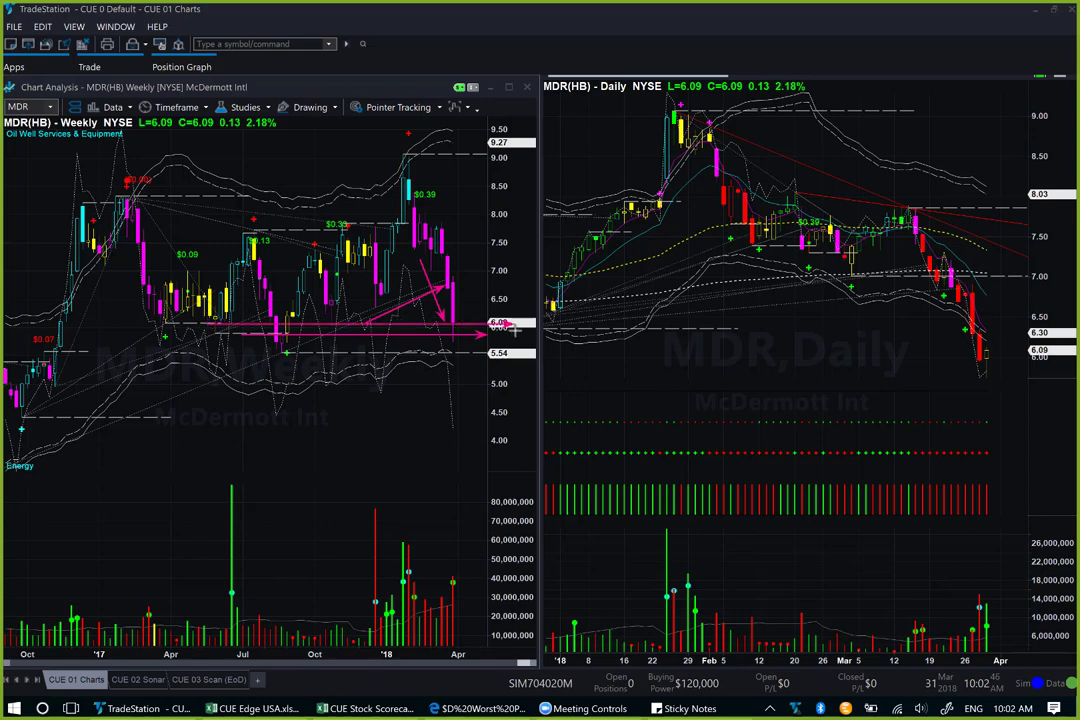
{"action": "mouse_move", "coordinate": [428, 316]}
{"action": "left_mouse_down"}
{"action": "mouse_move", "coordinate": [455, 364]}
{"action": "mouse_move", "coordinate": [482, 324]}
{"action": "mouse_move", "coordinate": [467, 300]}
{"action": "mouse_move", "coordinate": [461, 317]}
{"action": "left_mouse_up"}
{"action": "left_click_drag", "start_coordinate": [450, 537], "coordinate": [451, 566]}
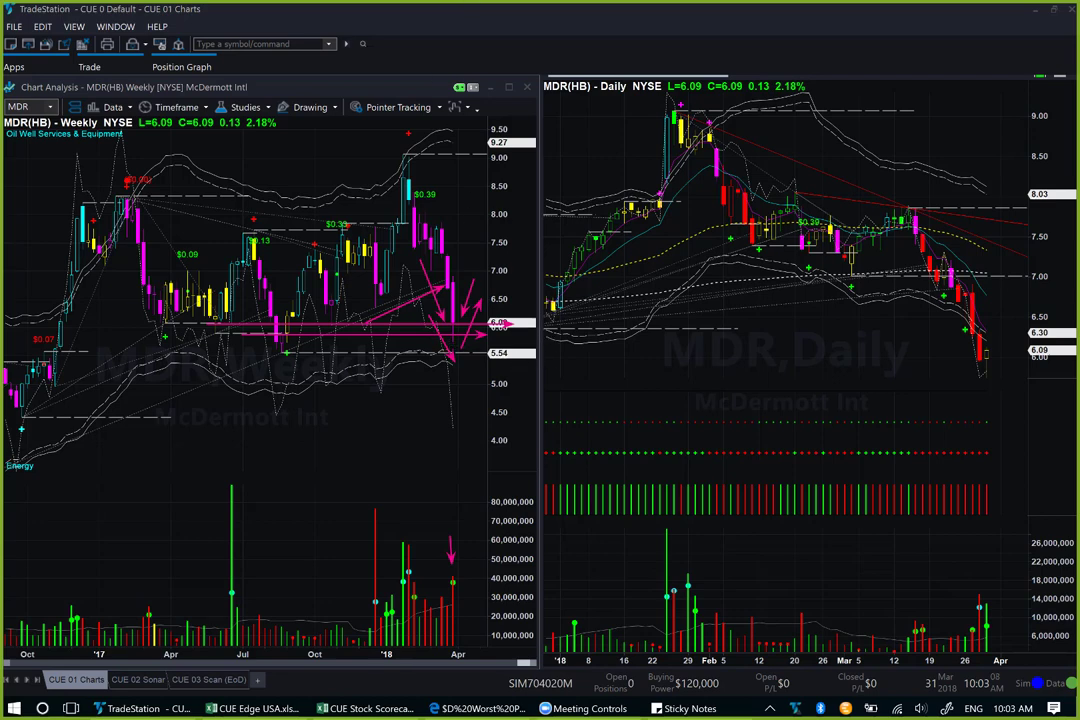
Step: Draw arrows around the latest MDR candles, marking the daily level near 6.00 and the weekly and daily dips and rebounds
{"action": "left_click", "coordinate": [113, 340]}
{"action": "left_click_drag", "start_coordinate": [960, 356], "coordinate": [1015, 357]}
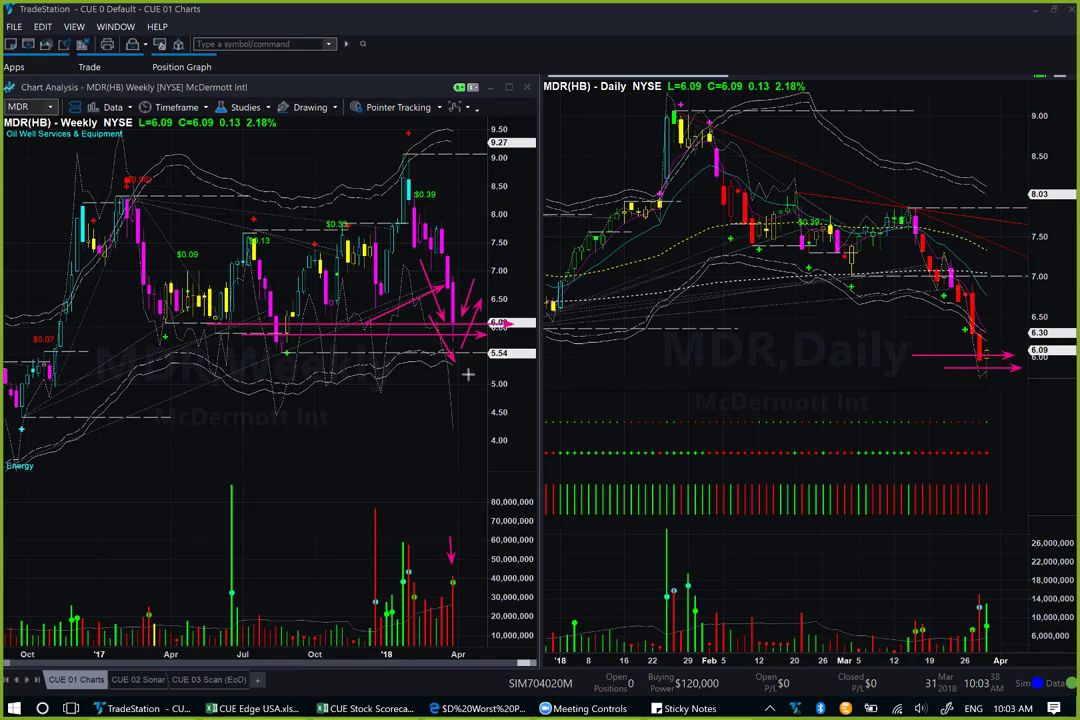
{"action": "left_click_drag", "start_coordinate": [425, 349], "coordinate": [447, 370]}
{"action": "mouse_move", "coordinate": [961, 356]}
{"action": "left_mouse_down"}
{"action": "mouse_move", "coordinate": [988, 392]}
{"action": "mouse_move", "coordinate": [1000, 364]}
{"action": "left_mouse_up"}
{"action": "left_click_drag", "start_coordinate": [1013, 420], "coordinate": [990, 388]}
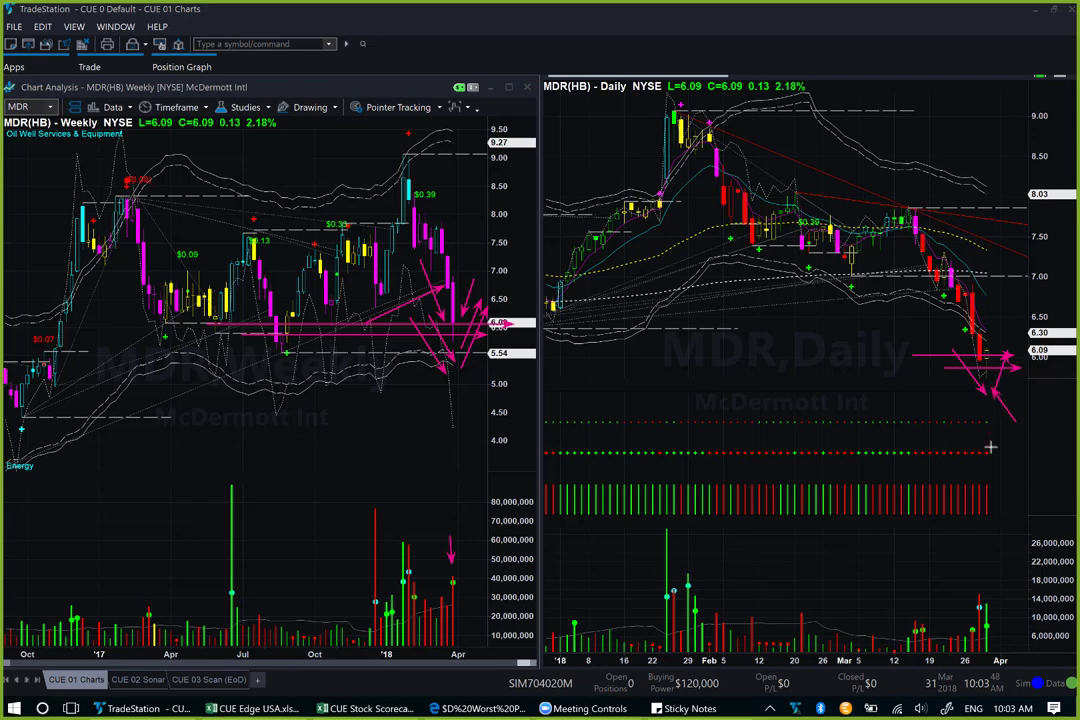
Step: Mark the last two volume bars on the MDR daily chart and draw two long horizontal arrows toward the latest candles
{"action": "left_click_drag", "start_coordinate": [942, 545], "coordinate": [975, 597]}
{"action": "left_click_drag", "start_coordinate": [1016, 556], "coordinate": [997, 587]}
{"action": "left_click_drag", "start_coordinate": [617, 349], "coordinate": [945, 349]}
{"action": "left_click_drag", "start_coordinate": [770, 380], "coordinate": [1017, 380]}
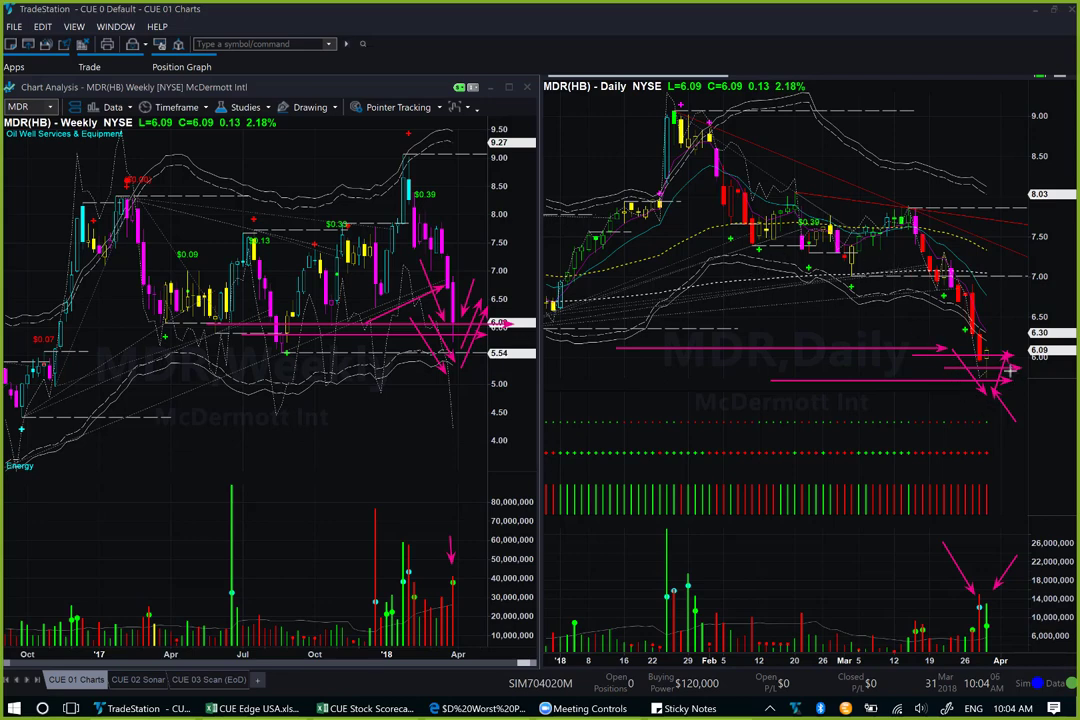
Step: Mark the MDR daily chart's latest candle and a level just below its low with arrows, and clear all annotations
{"action": "left_click", "coordinate": [1024, 298]}
{"action": "left_click_drag", "start_coordinate": [1006, 319], "coordinate": [997, 343]}
{"action": "left_click_drag", "start_coordinate": [976, 386], "coordinate": [1060, 386]}
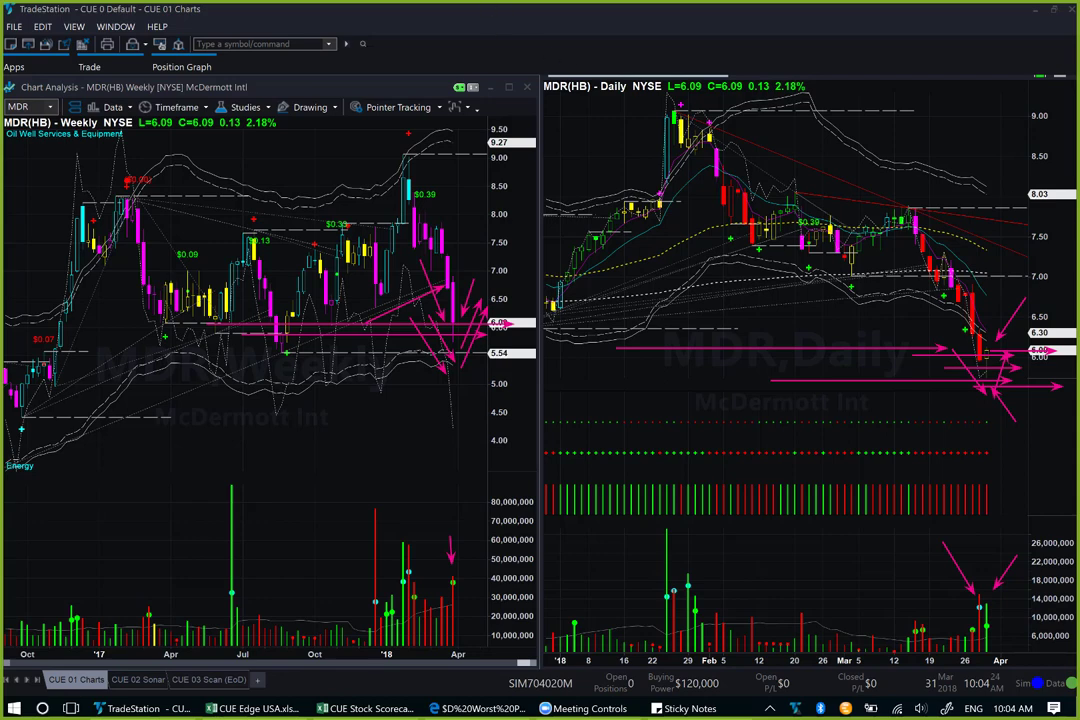
{"action": "key", "text": "Escape"}
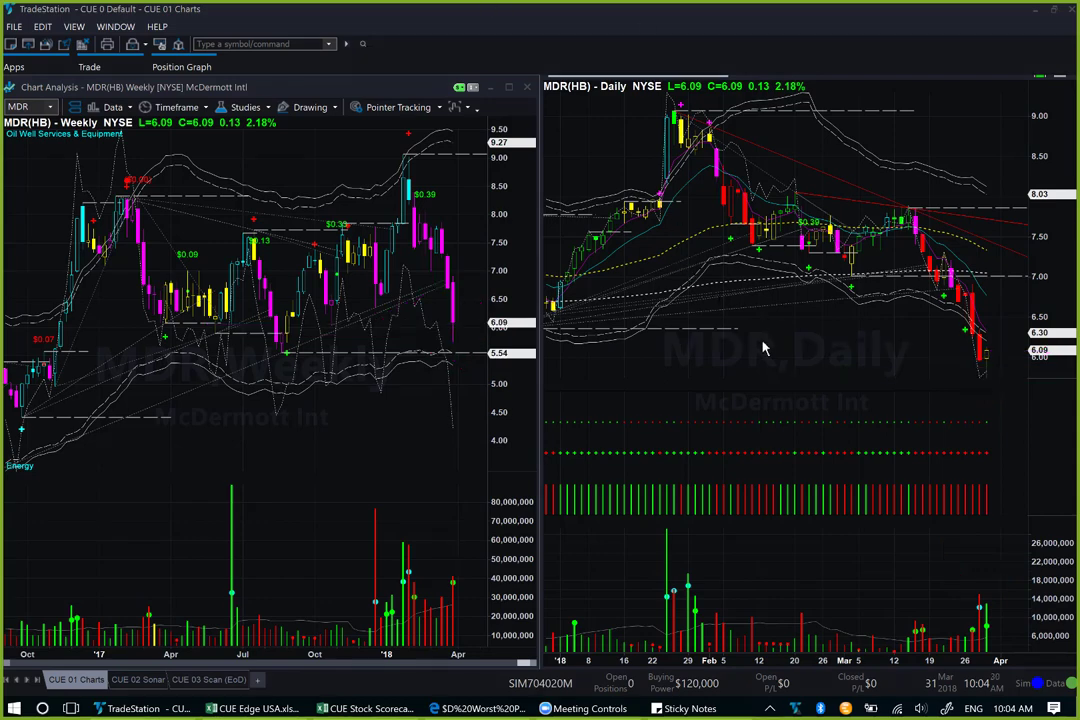
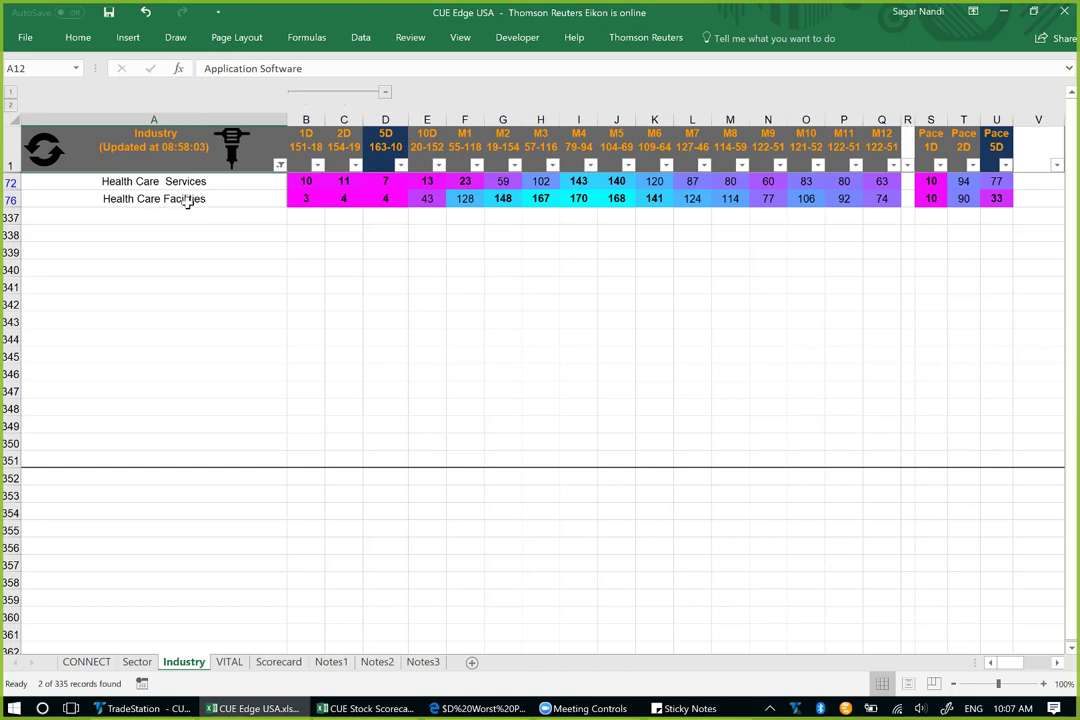
Step: Examine the M3 to M8, 10D, 5D, 2D, 1D and Pace 1D ranks of Health Care Services and Health Care Facilities
{"action": "left_click_drag", "start_coordinate": [537, 181], "coordinate": [735, 193]}
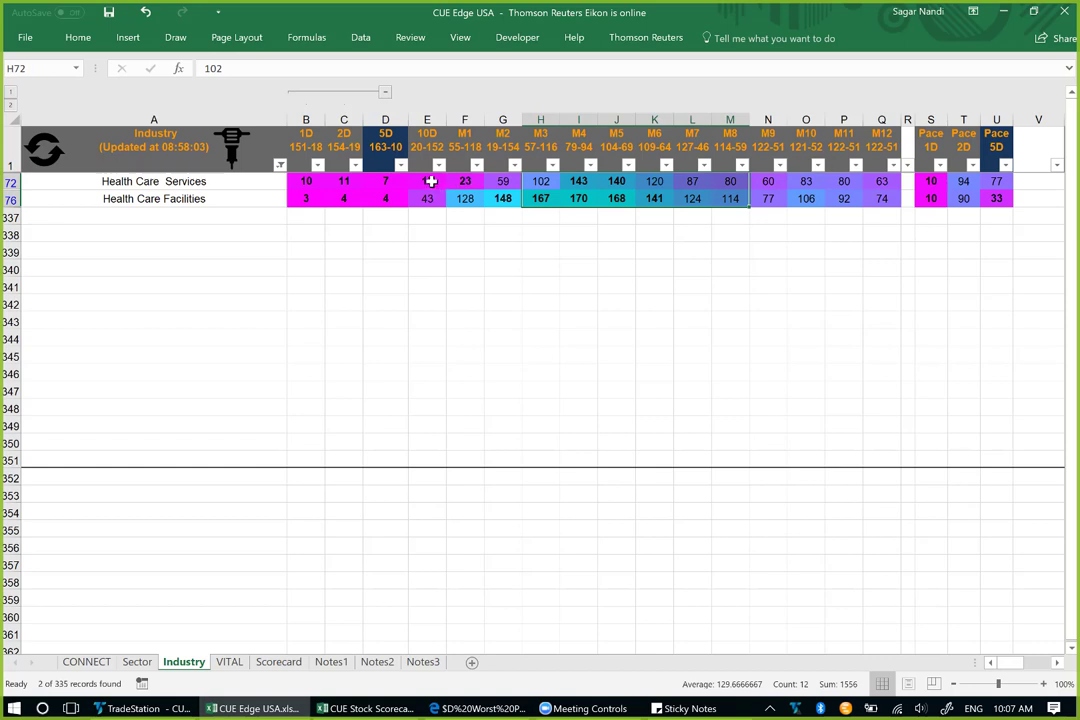
{"action": "left_click_drag", "start_coordinate": [431, 184], "coordinate": [392, 200]}
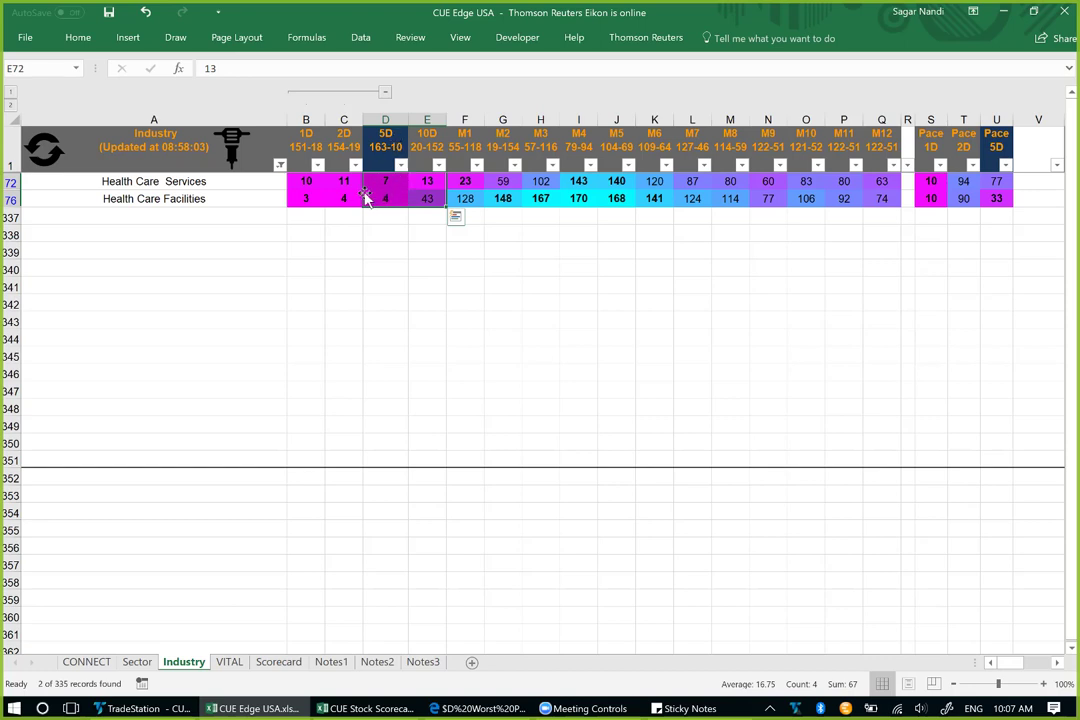
{"action": "left_click_drag", "start_coordinate": [350, 183], "coordinate": [313, 200]}
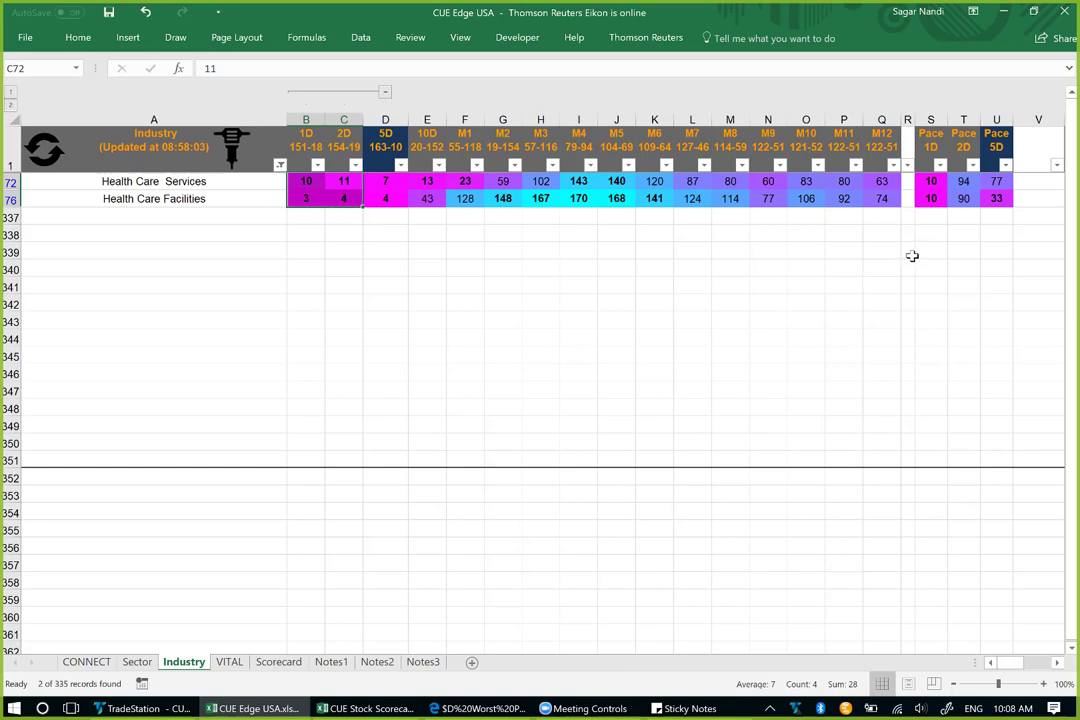
{"action": "left_click", "coordinate": [932, 184]}
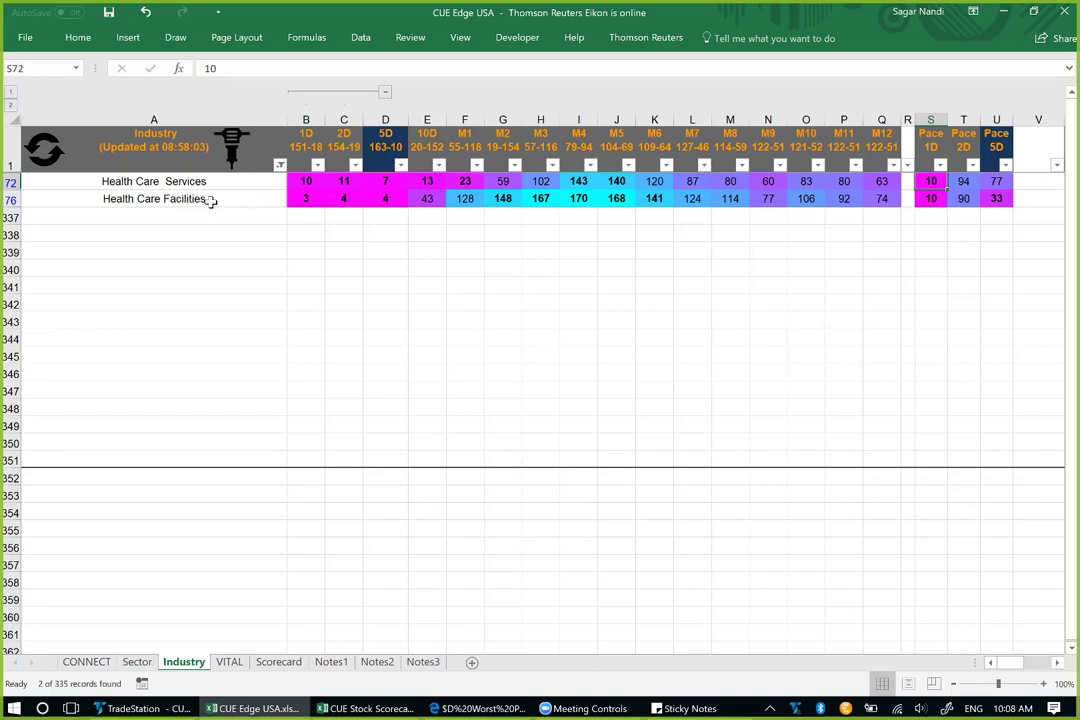
Step: Open the stock scorecard for Health Care Services and inspect the DPLO.K row and its Relative Value
{"action": "left_click", "coordinate": [279, 662]}
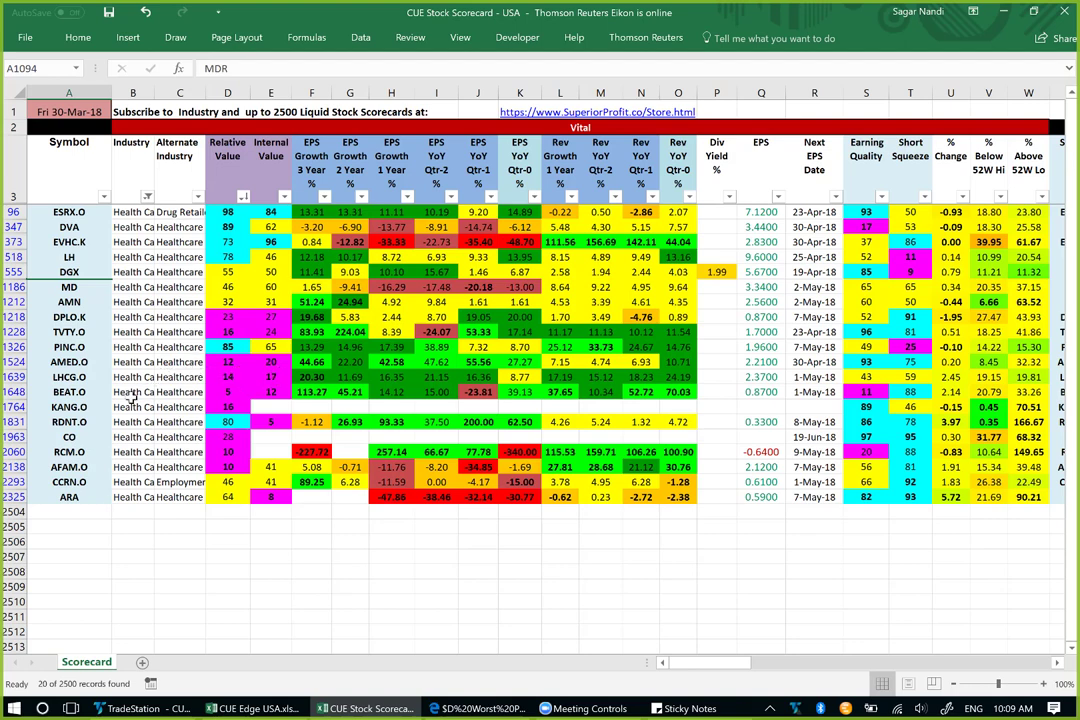
{"action": "left_click", "coordinate": [30, 317]}
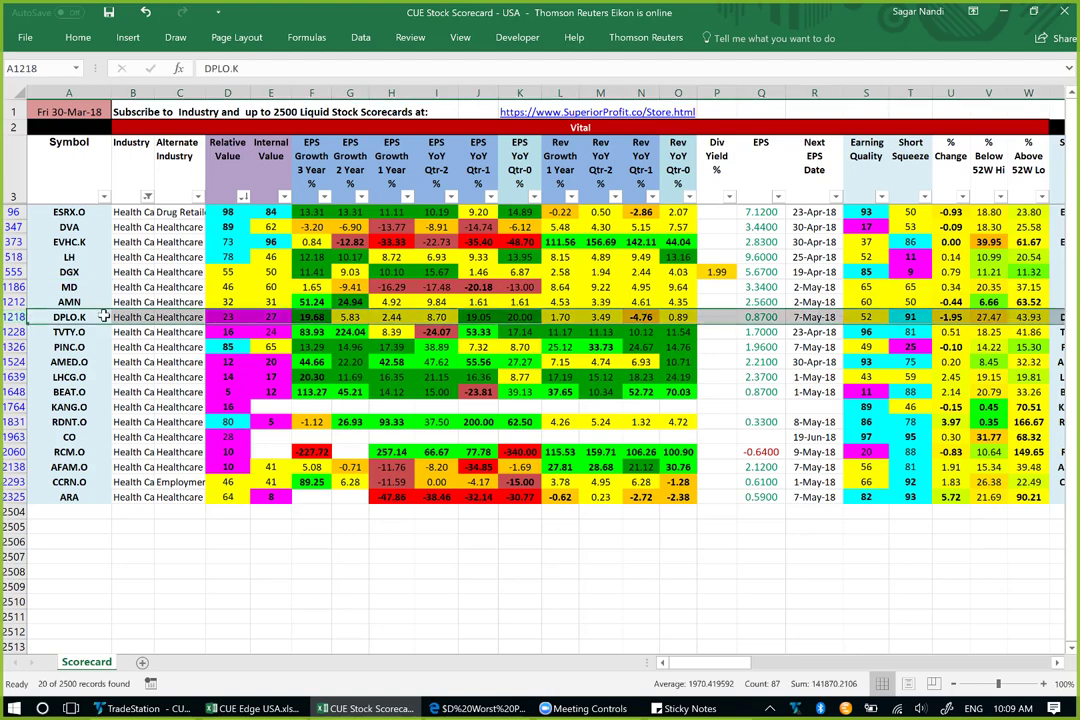
{"action": "left_click", "coordinate": [235, 318]}
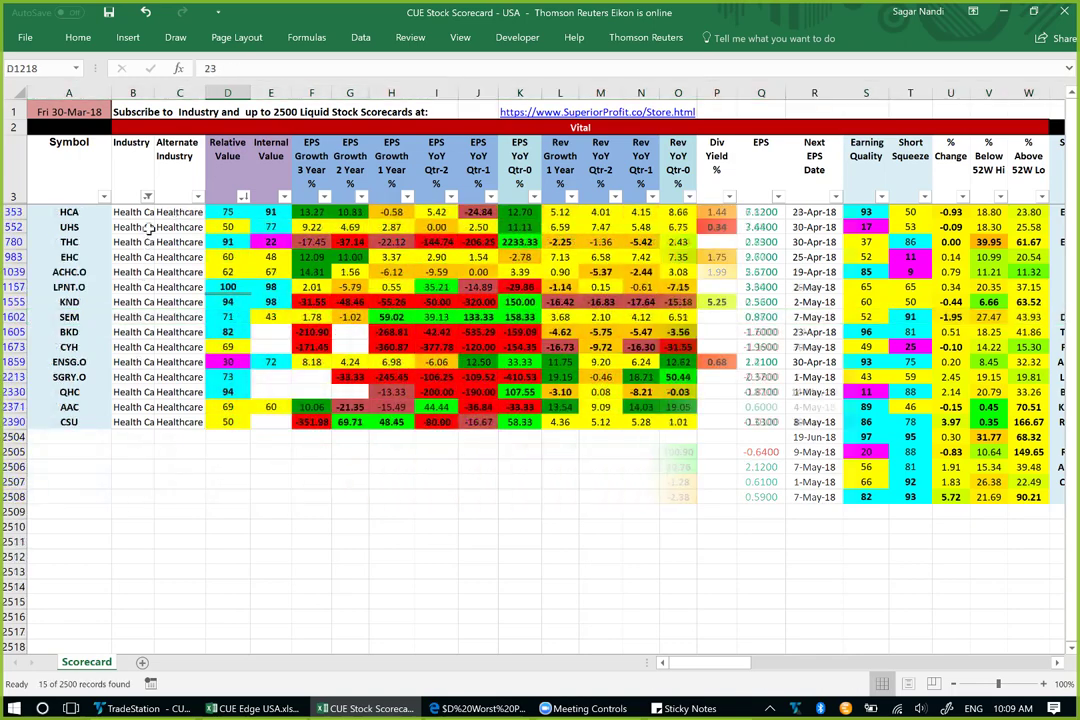
Step: Inspect the ENSG.O row and its Relative Value in the Health Care Facilities stock list
{"action": "left_click", "coordinate": [143, 228]}
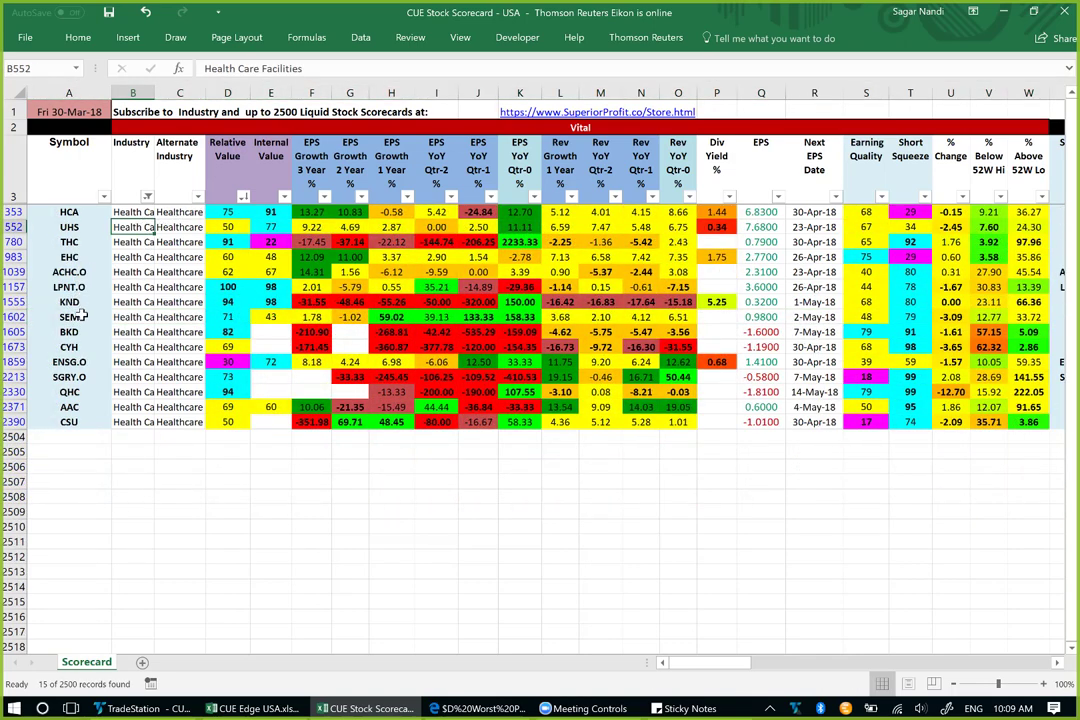
{"action": "left_click", "coordinate": [20, 363]}
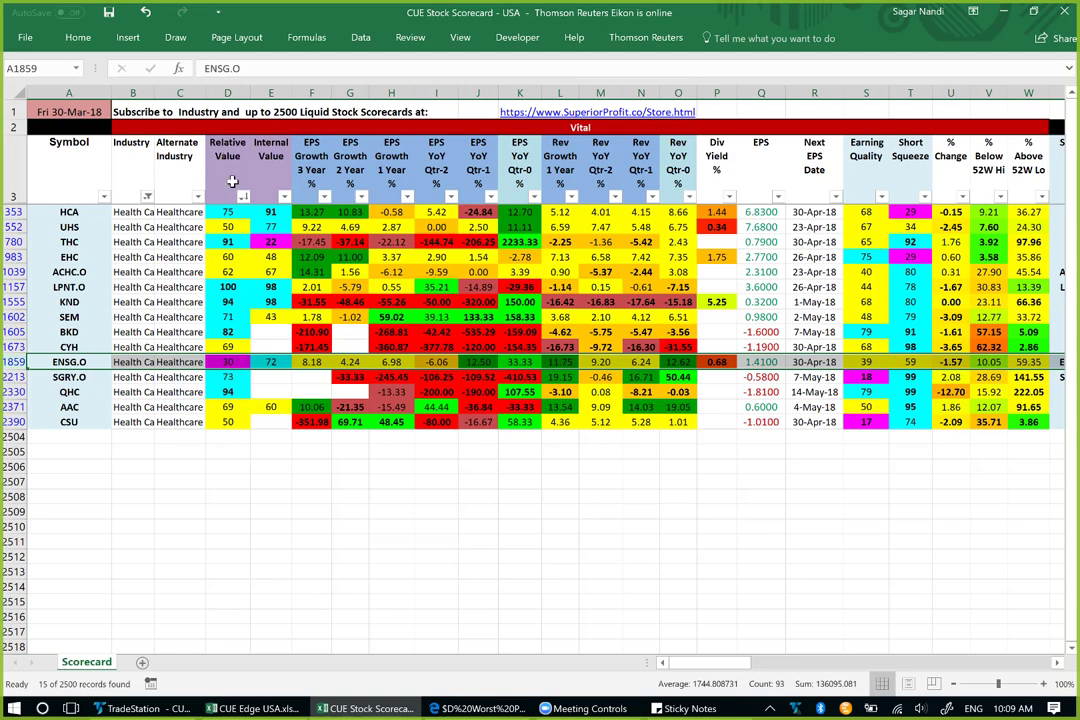
{"action": "left_click", "coordinate": [230, 365]}
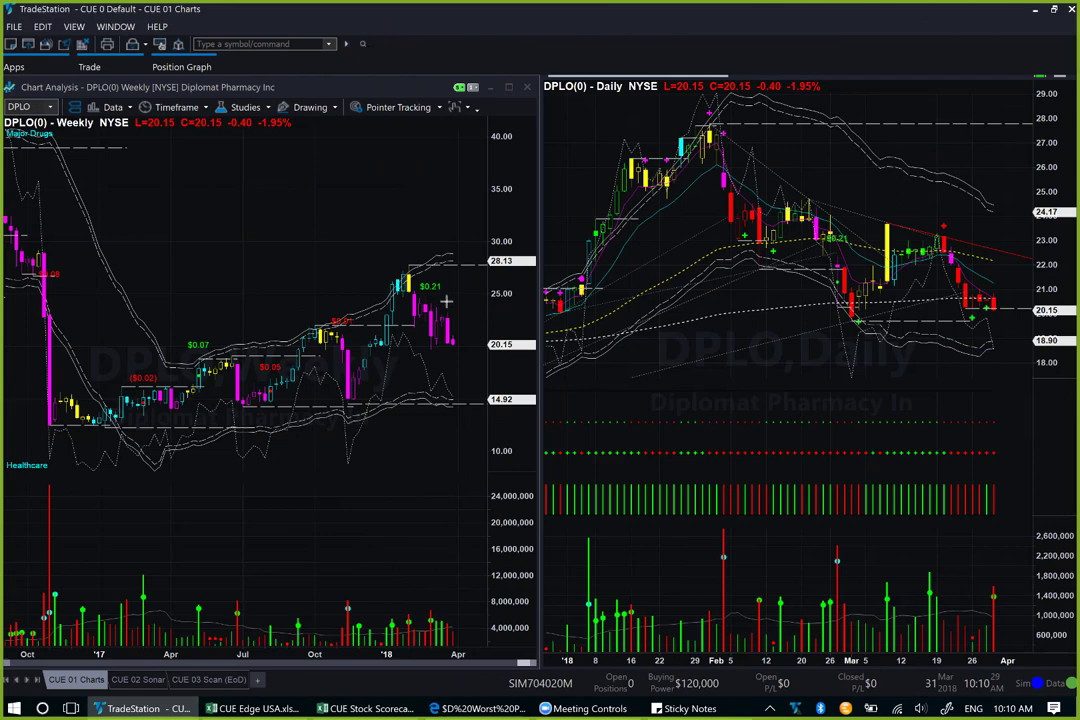
Step: Draw arrows on the DPLO charts marking the weekly decline, the daily falling trendline and the daily resistance level near 22.00
{"action": "left_click_drag", "start_coordinate": [446, 300], "coordinate": [470, 342]}
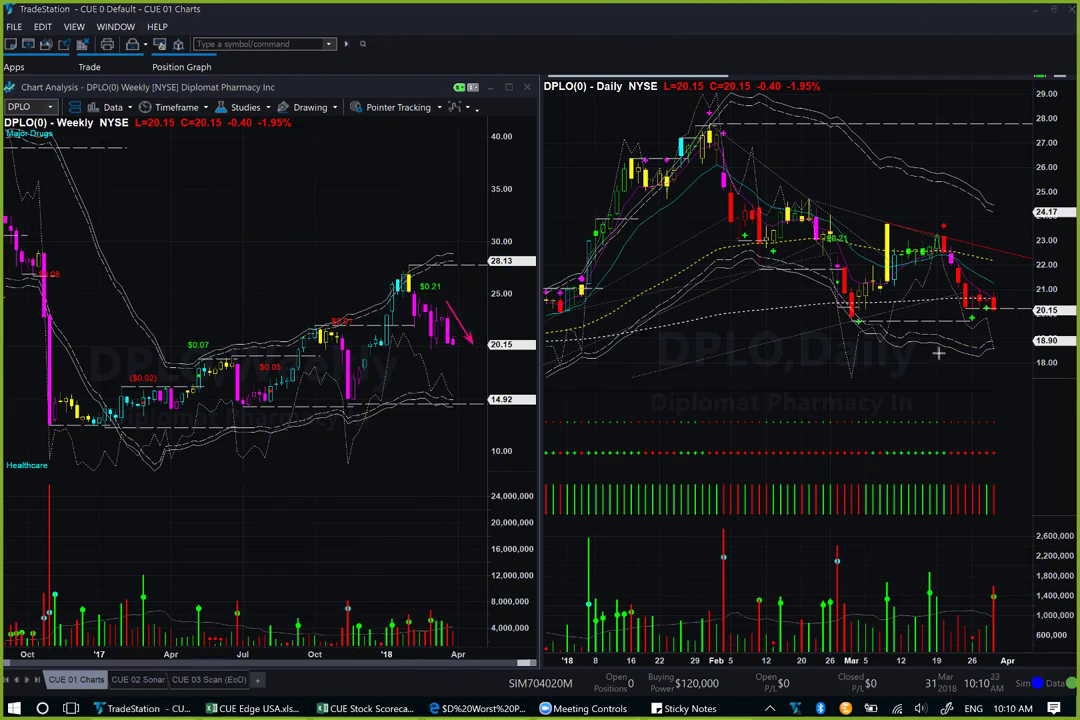
{"action": "left_click_drag", "start_coordinate": [993, 226], "coordinate": [958, 255]}
{"action": "left_click_drag", "start_coordinate": [953, 250], "coordinate": [990, 258]}
{"action": "left_click_drag", "start_coordinate": [890, 218], "coordinate": [960, 236]}
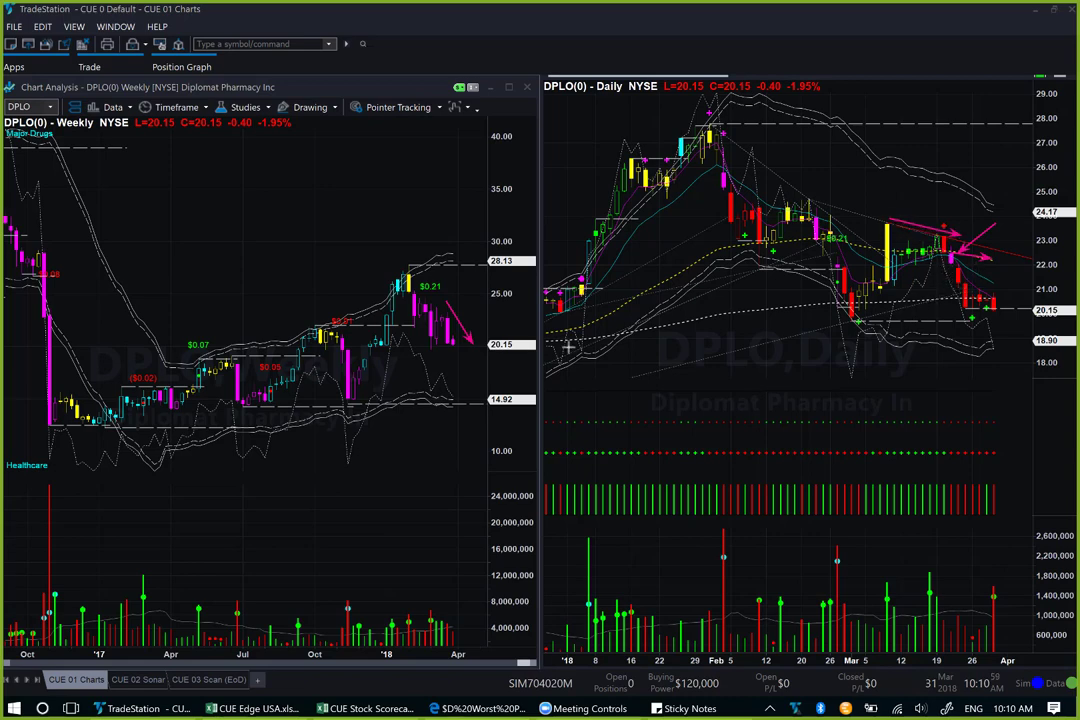
{"action": "left_click_drag", "start_coordinate": [448, 293], "coordinate": [470, 321]}
{"action": "left_click_drag", "start_coordinate": [907, 300], "coordinate": [1033, 263]}
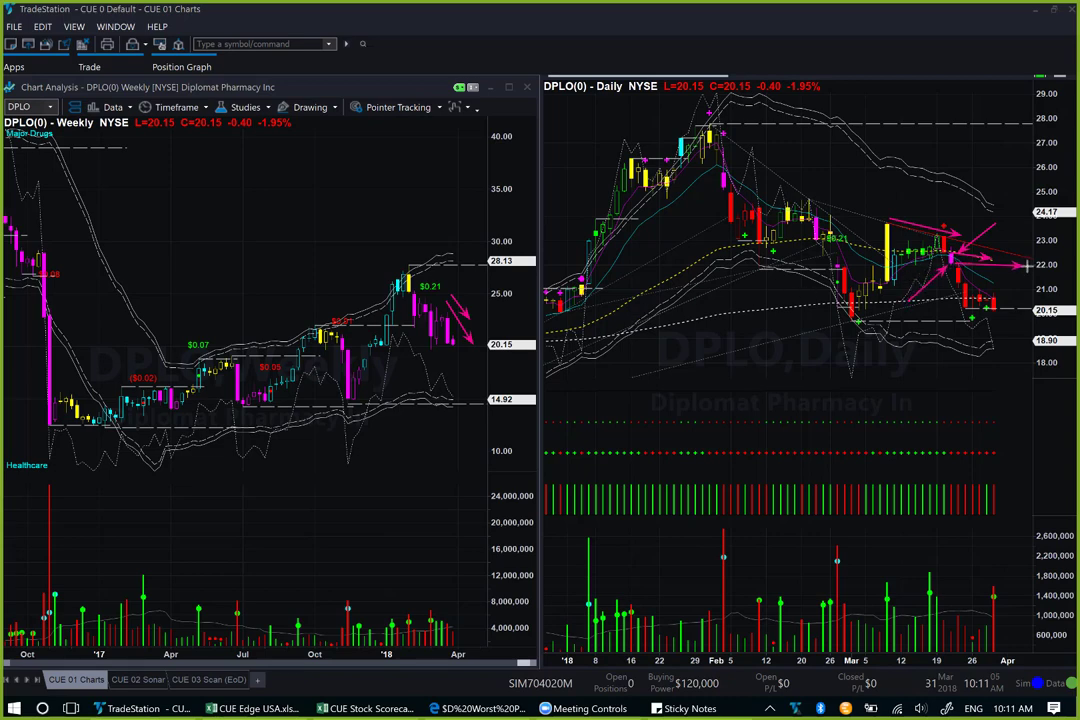
Step: Draw horizontal arrows on the DPLO daily chart at about 23.50 and 20.15, with vertical arrows marking the distances between levels
{"action": "left_click_drag", "start_coordinate": [955, 234], "coordinate": [1034, 229]}
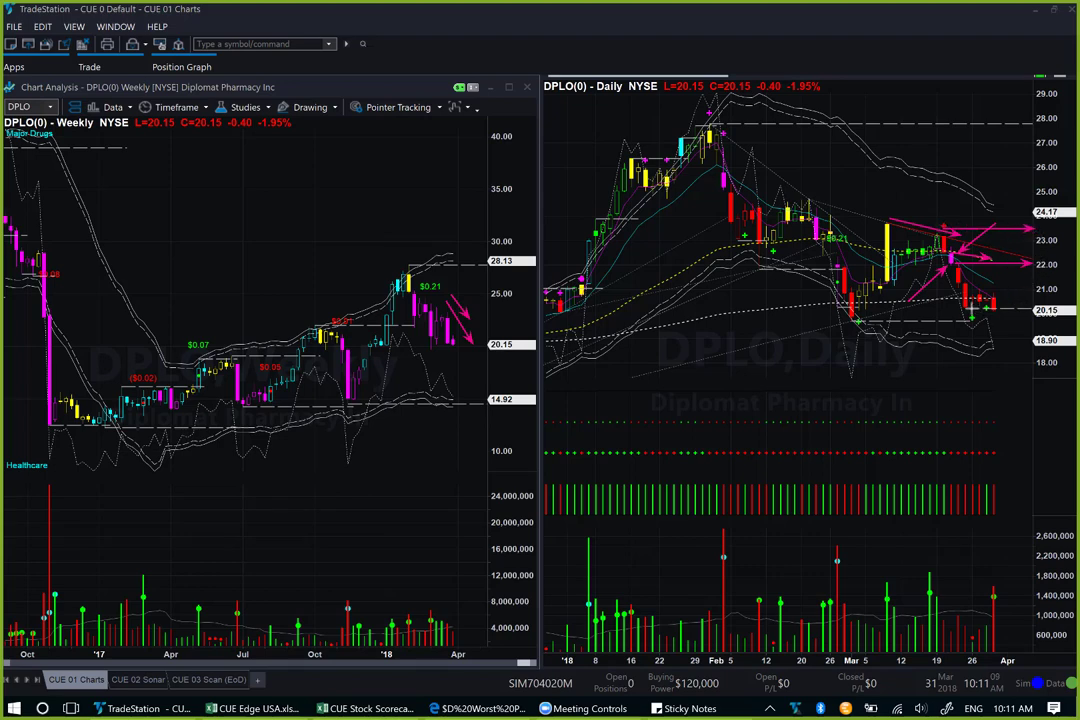
{"action": "left_click_drag", "start_coordinate": [995, 307], "coordinate": [1055, 305]}
{"action": "left_click_drag", "start_coordinate": [1018, 272], "coordinate": [1020, 298]}
{"action": "left_click_drag", "start_coordinate": [1015, 232], "coordinate": [1016, 264]}
Step: Show the ENSG charts and draw arrows marking the weekly decline and the daily breakdown candle and its level near 27.60
{"action": "key", "text": "Down"}
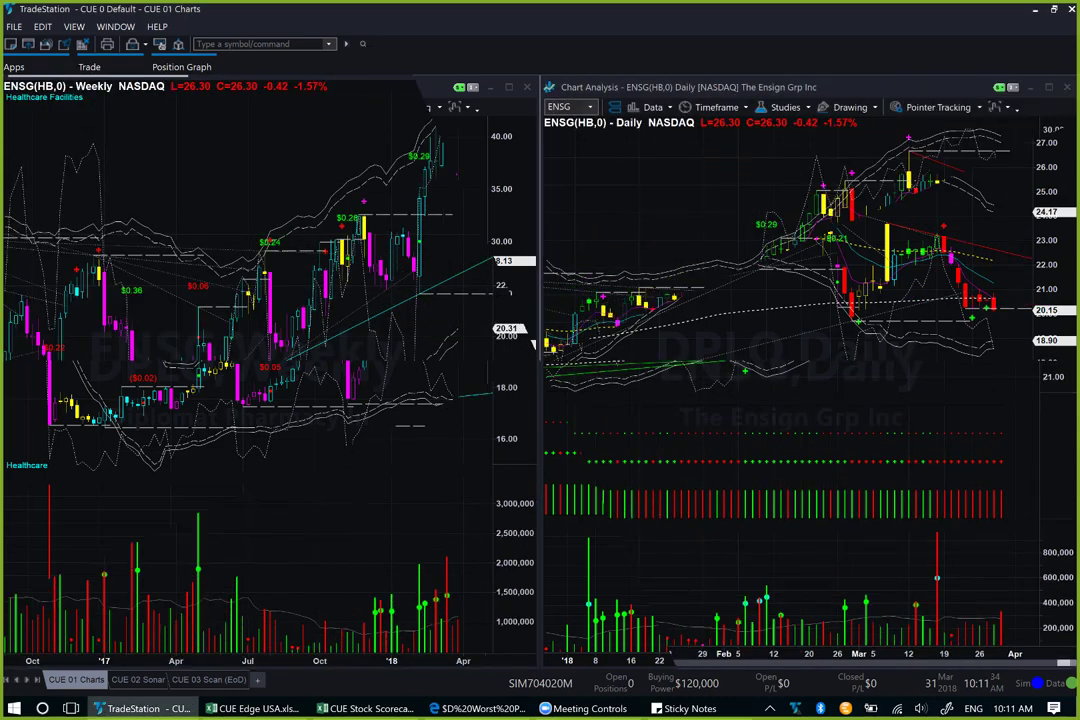
{"action": "left_click_drag", "start_coordinate": [461, 120], "coordinate": [469, 175]}
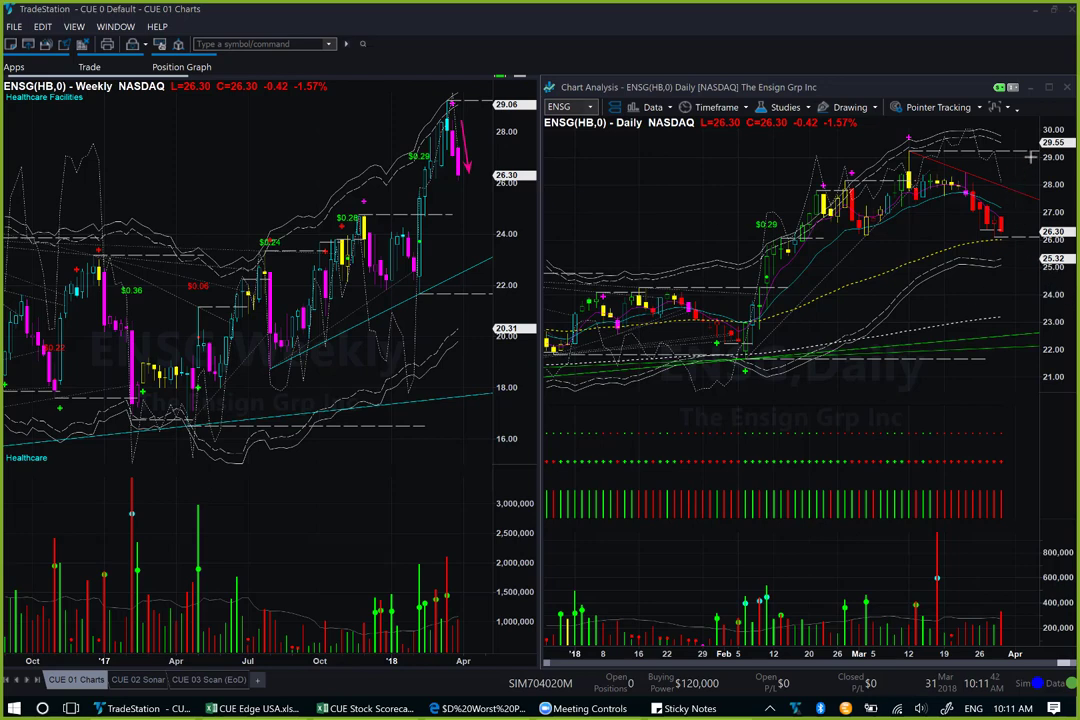
{"action": "left_click_drag", "start_coordinate": [1030, 157], "coordinate": [970, 183]}
{"action": "left_click_drag", "start_coordinate": [980, 183], "coordinate": [970, 183]}
{"action": "mouse_move", "coordinate": [908, 231]}
{"action": "left_mouse_down"}
{"action": "mouse_move", "coordinate": [966, 192]}
{"action": "mouse_move", "coordinate": [1055, 195]}
{"action": "left_mouse_up"}
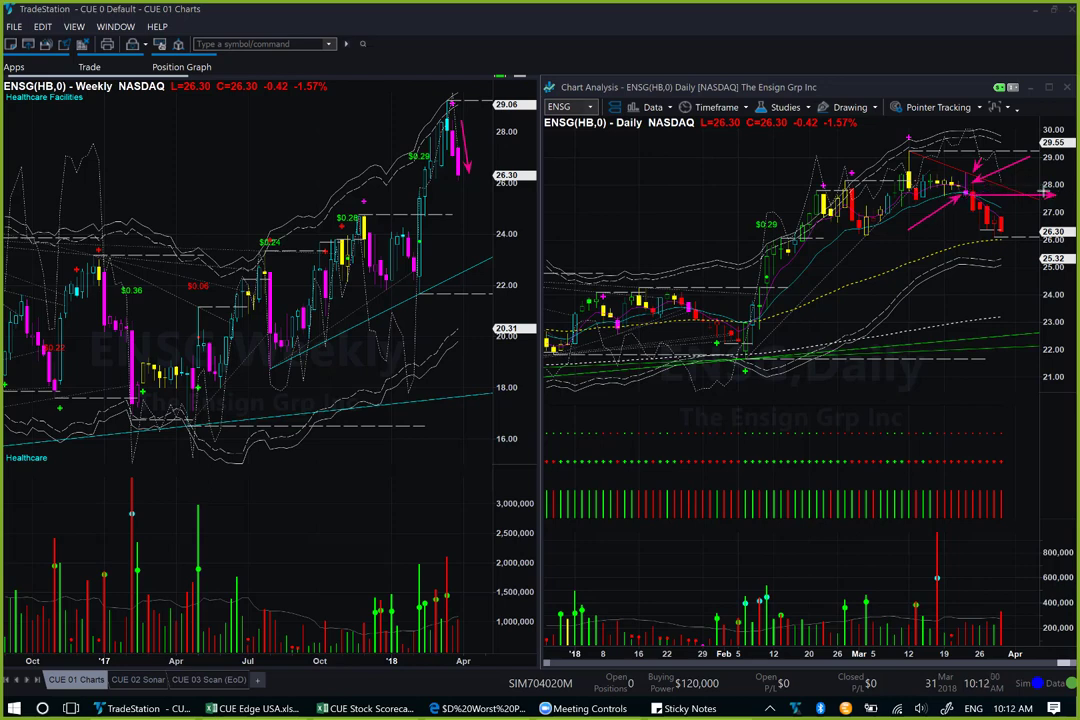
Step: Draw horizontal arrows on the ENSG daily chart at about 28.70 and 26.30, with vertical arrows marking the distances between levels
{"action": "left_click_drag", "start_coordinate": [968, 165], "coordinate": [1035, 160]}
{"action": "left_click_drag", "start_coordinate": [992, 231], "coordinate": [1023, 235]}
{"action": "left_click_drag", "start_coordinate": [1024, 174], "coordinate": [1024, 191]}
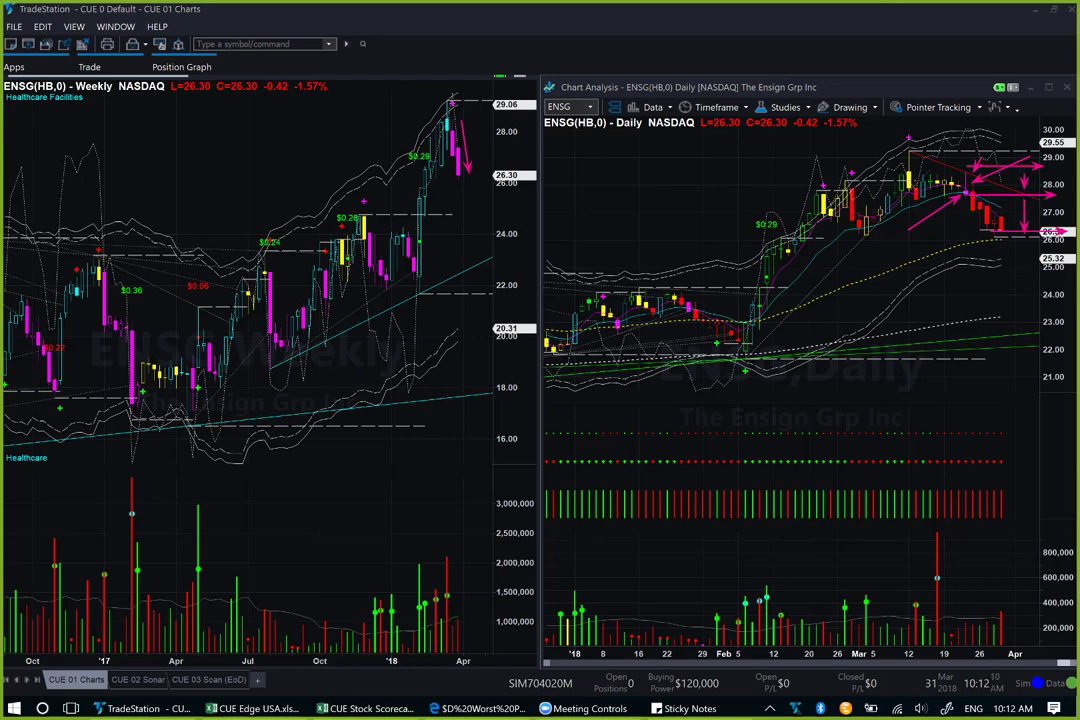
Step: Clear the ENSG arrows and underline the opening sentence of note 1 on the Accelerating Industries snapshot, including its -7.8% to -11.9% range
{"action": "key", "text": "Escape"}
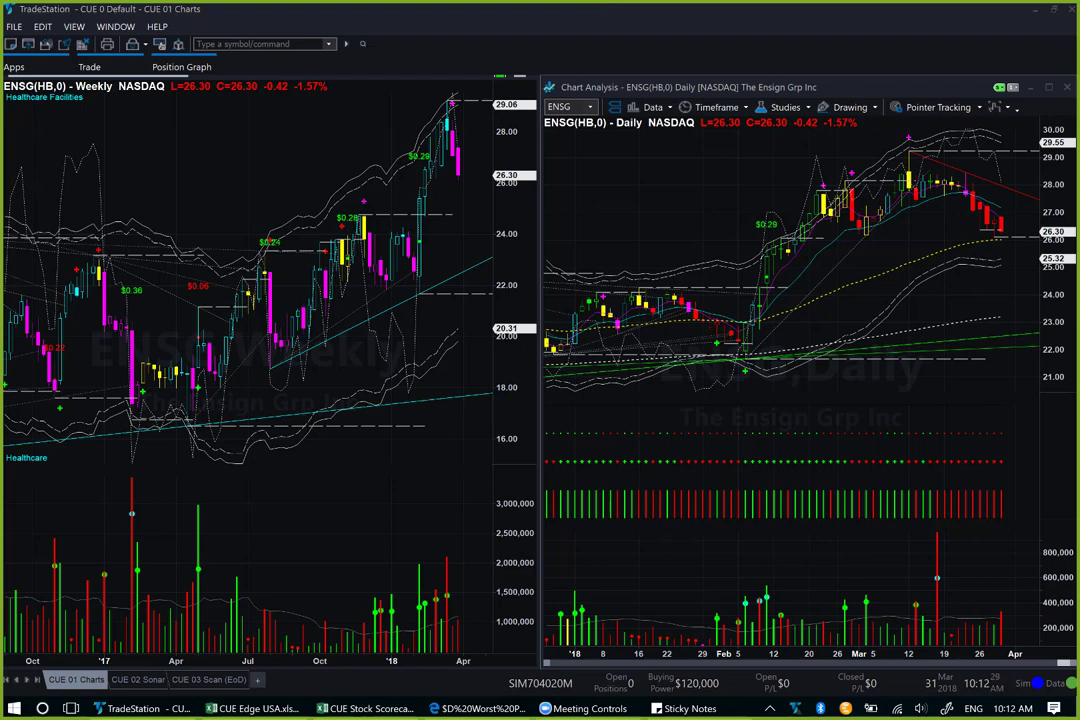
{"action": "key", "text": "alt+Tab"}
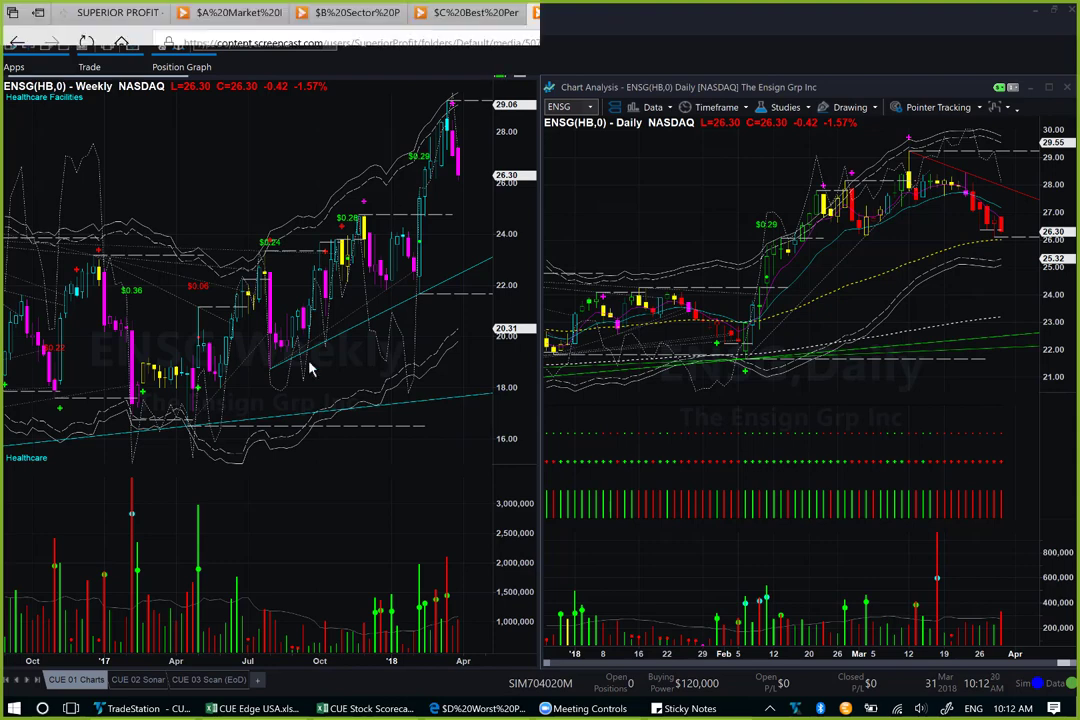
{"action": "key", "text": "ctrl+Tab"}
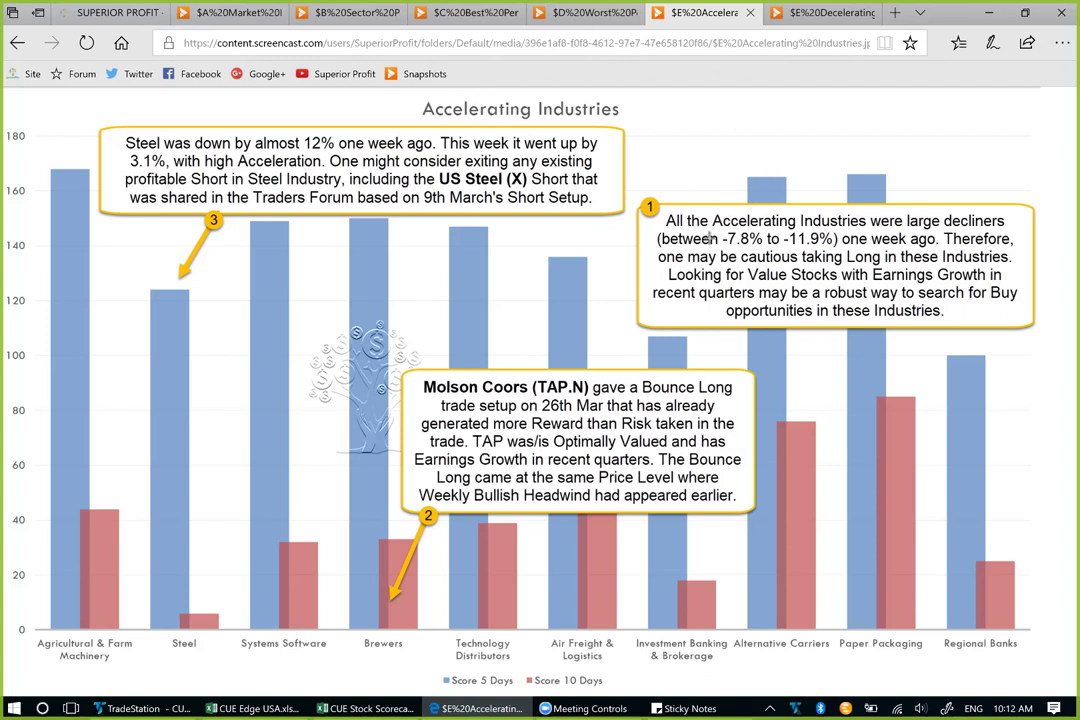
{"action": "left_click_drag", "start_coordinate": [677, 230], "coordinate": [1000, 232]}
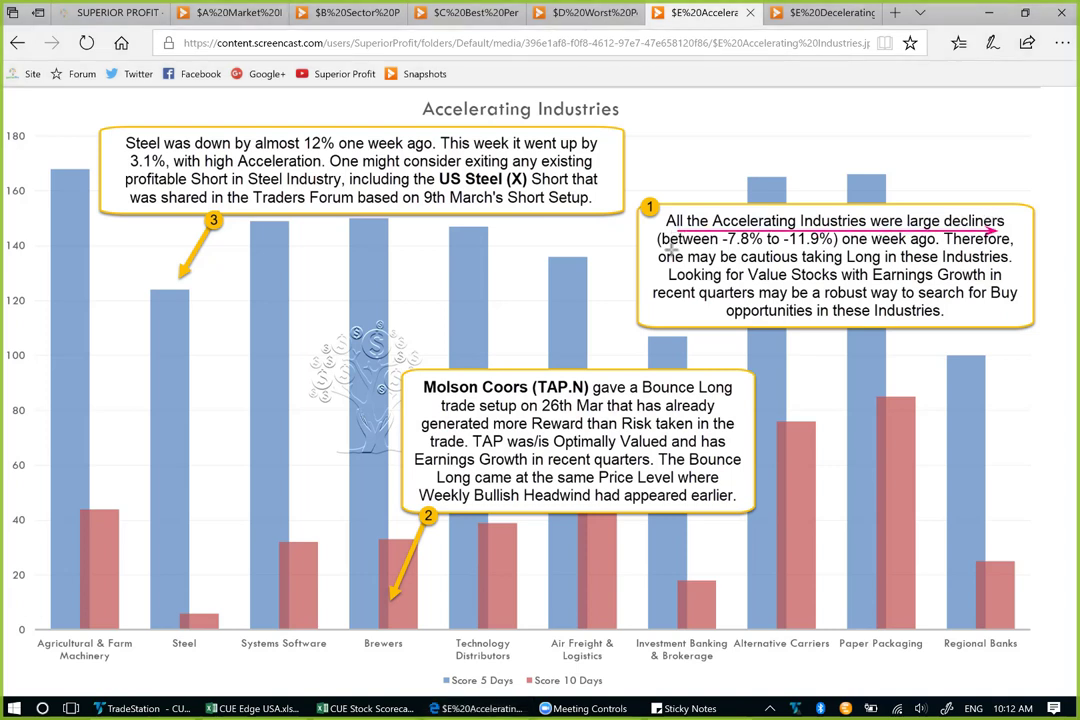
{"action": "left_click_drag", "start_coordinate": [752, 254], "coordinate": [892, 241]}
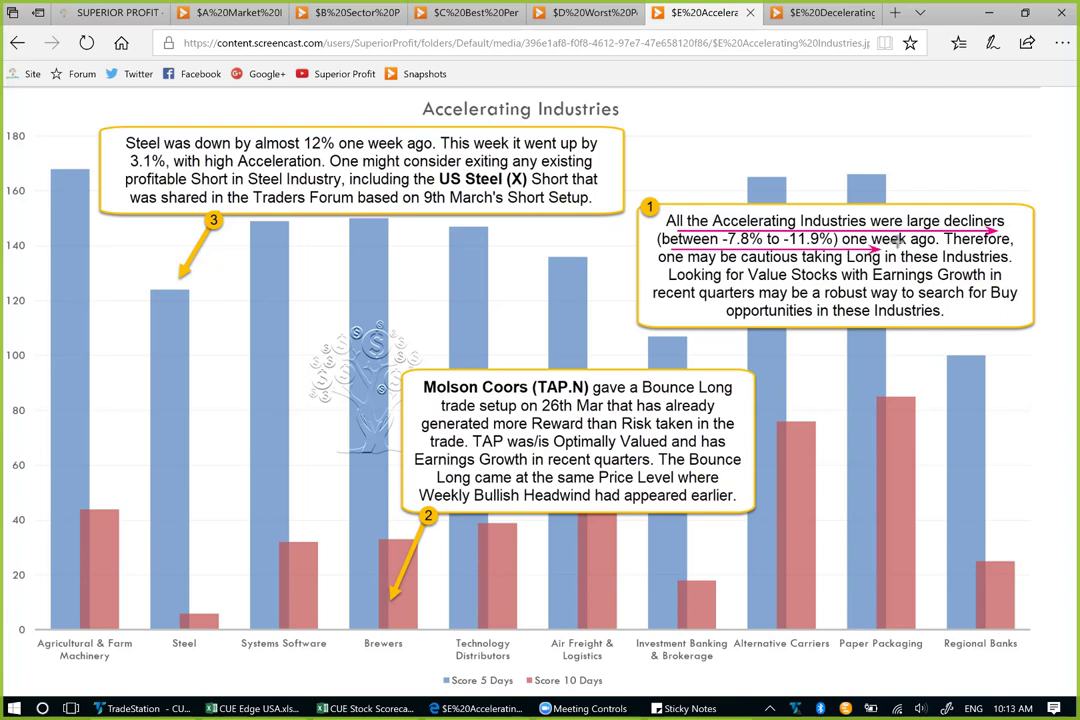
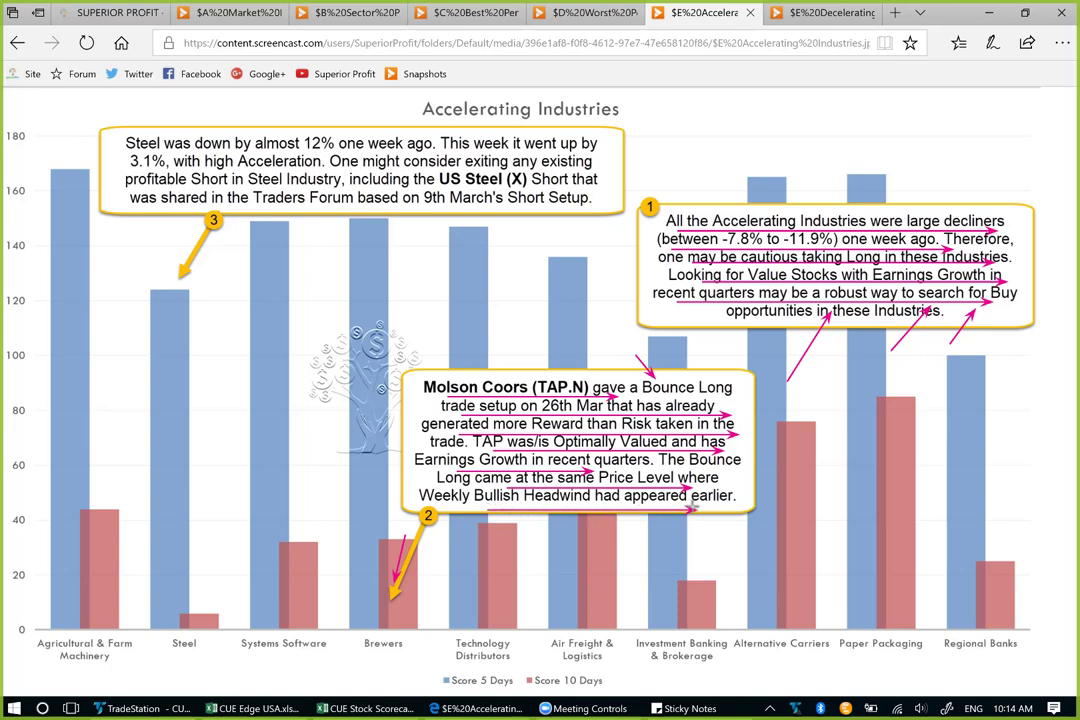
Step: Draw short arrows pointing at the Molson Coors (TAP.N) note and its Brewers callout on the Accelerating Industries snapshot
{"action": "left_click_drag", "start_coordinate": [453, 531], "coordinate": [460, 513]}
{"action": "left_click_drag", "start_coordinate": [437, 566], "coordinate": [421, 588]}
{"action": "left_click_drag", "start_coordinate": [446, 352], "coordinate": [477, 380]}
Step: In the CUE Edge USA workbook, collapse the grouped 1D and 2D columns and sort the industries by Pace 5D from largest to smallest
{"action": "left_click", "coordinate": [981, 13]}
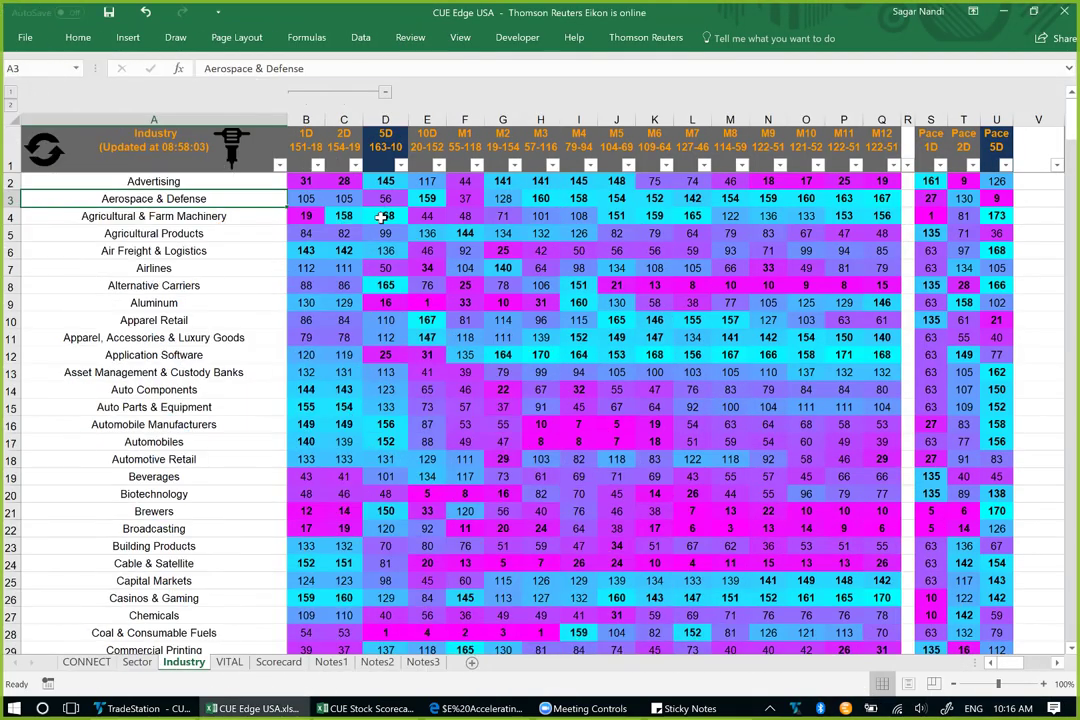
{"action": "left_click", "coordinate": [385, 94]}
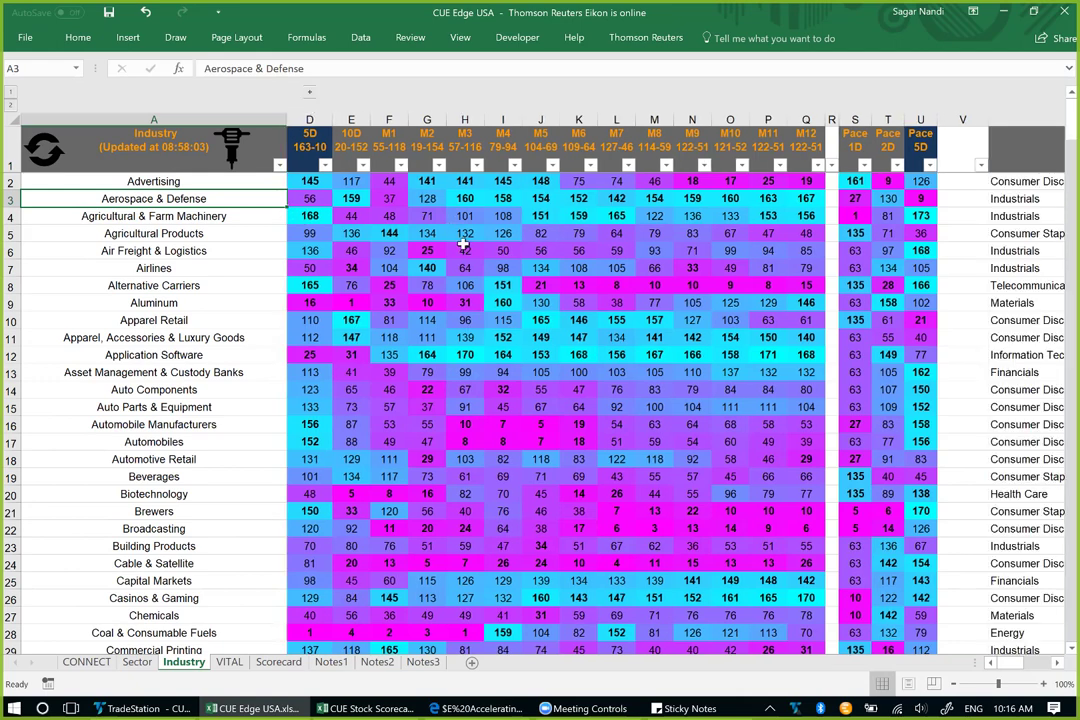
{"action": "left_click", "coordinate": [929, 165]}
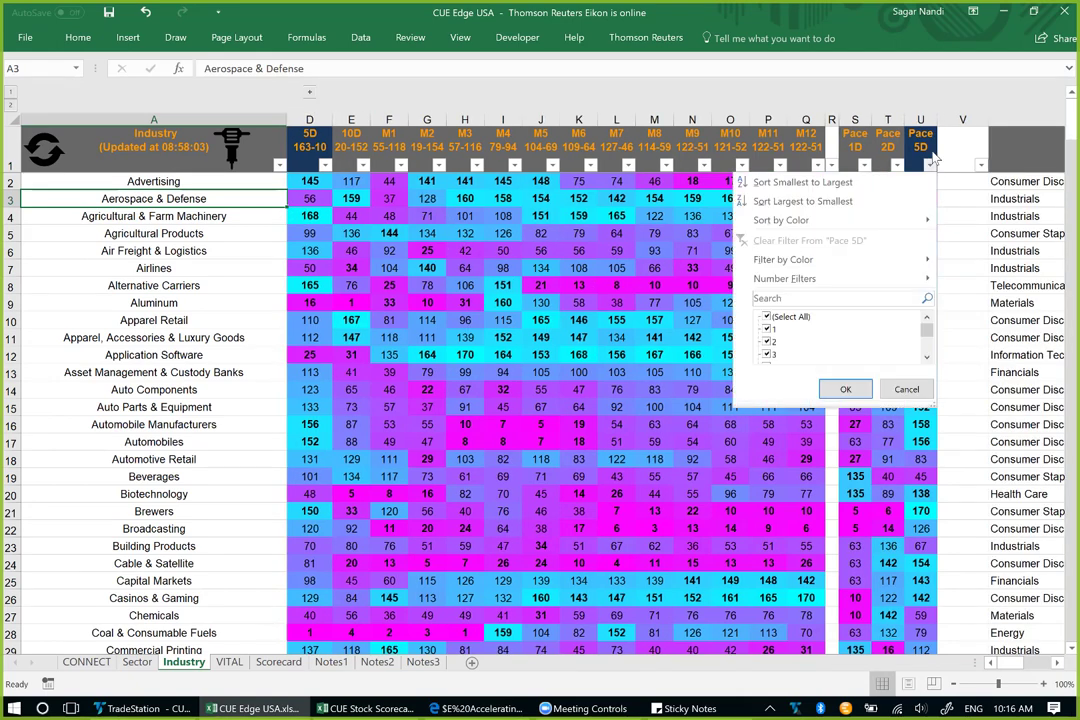
{"action": "left_click", "coordinate": [860, 201]}
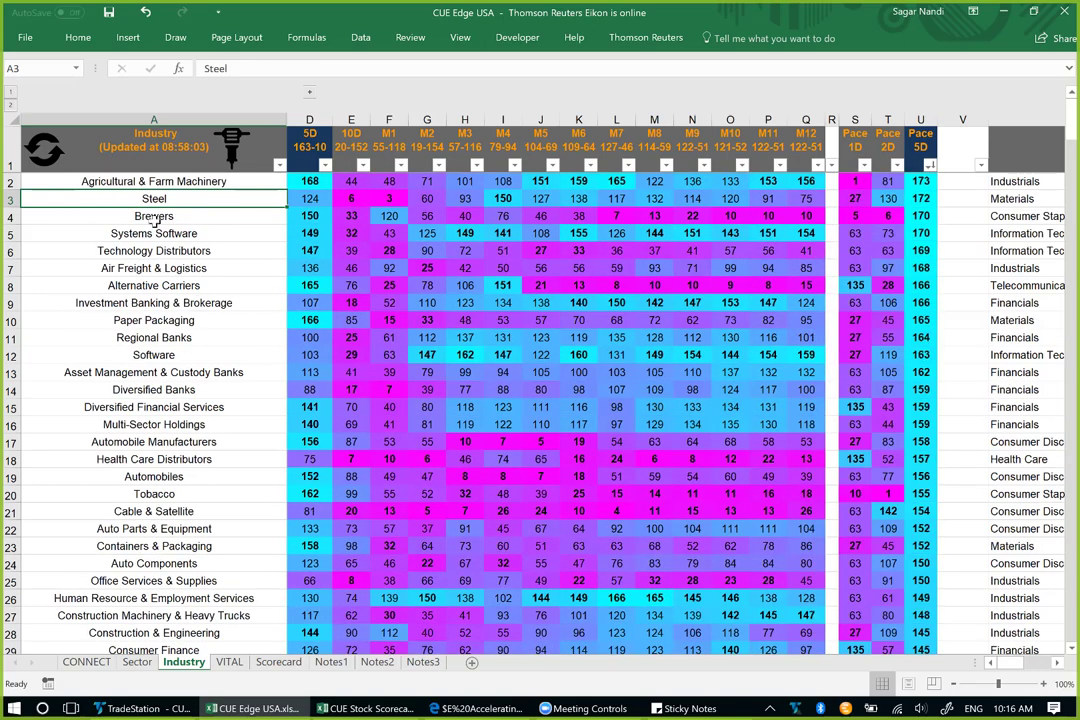
Step: Highlight Brewers and its Pace 5D score, and open the stock scorecard filtered to the Brewers industry
{"action": "left_click", "coordinate": [157, 217]}
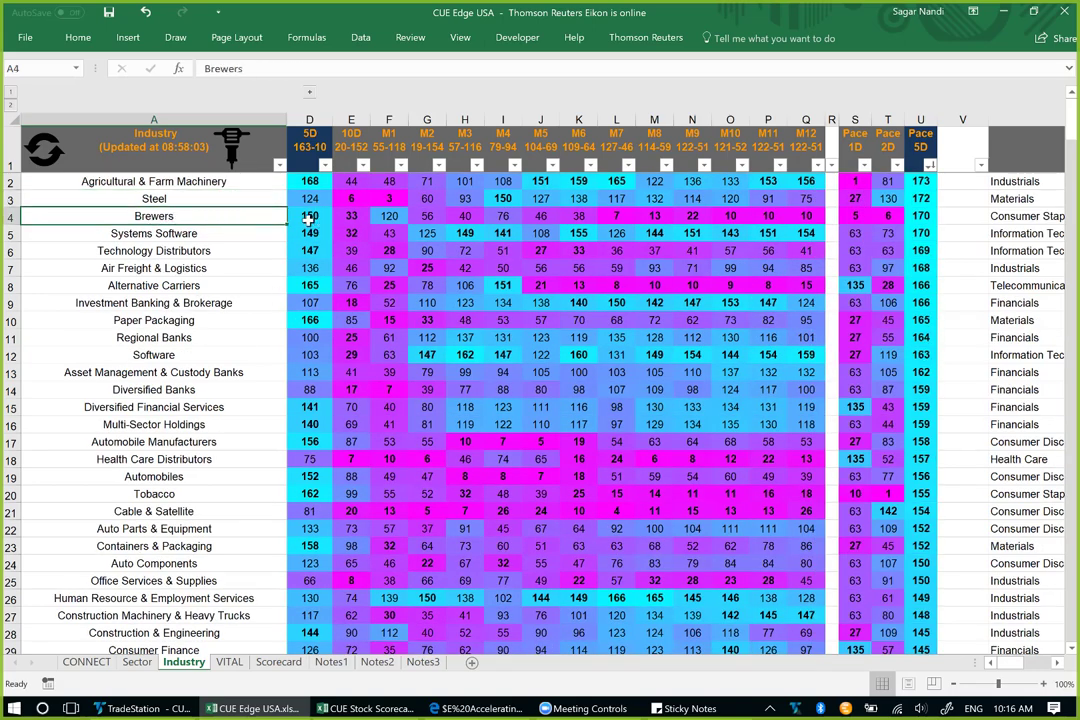
{"action": "left_click", "coordinate": [920, 217]}
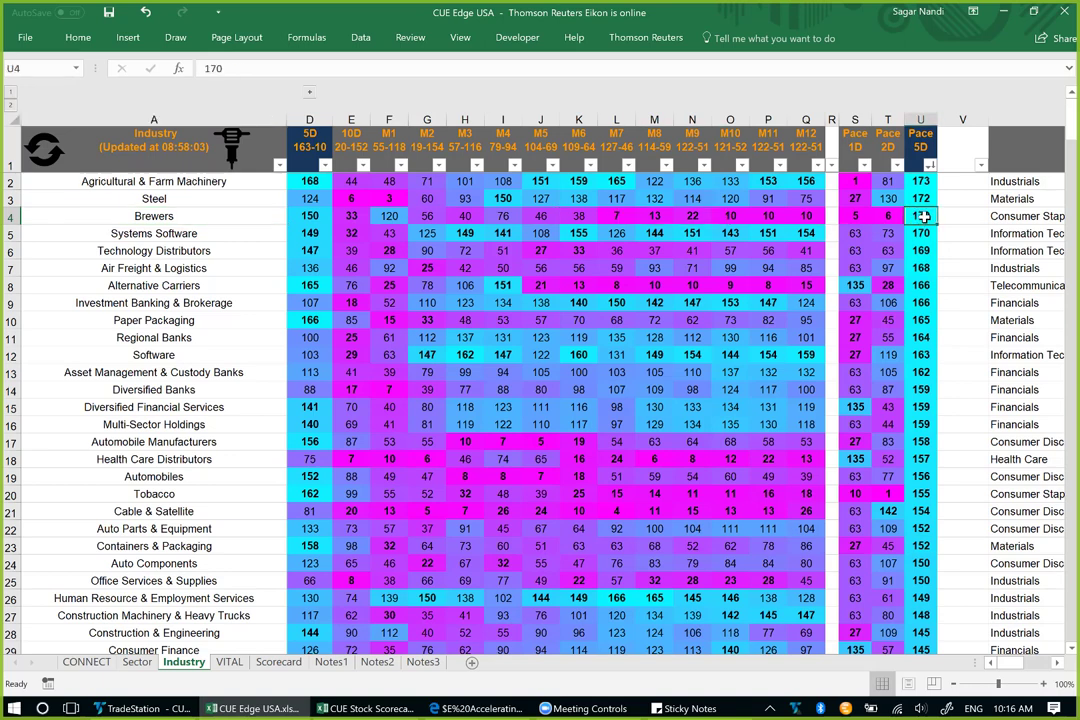
{"action": "double_click", "coordinate": [212, 218]}
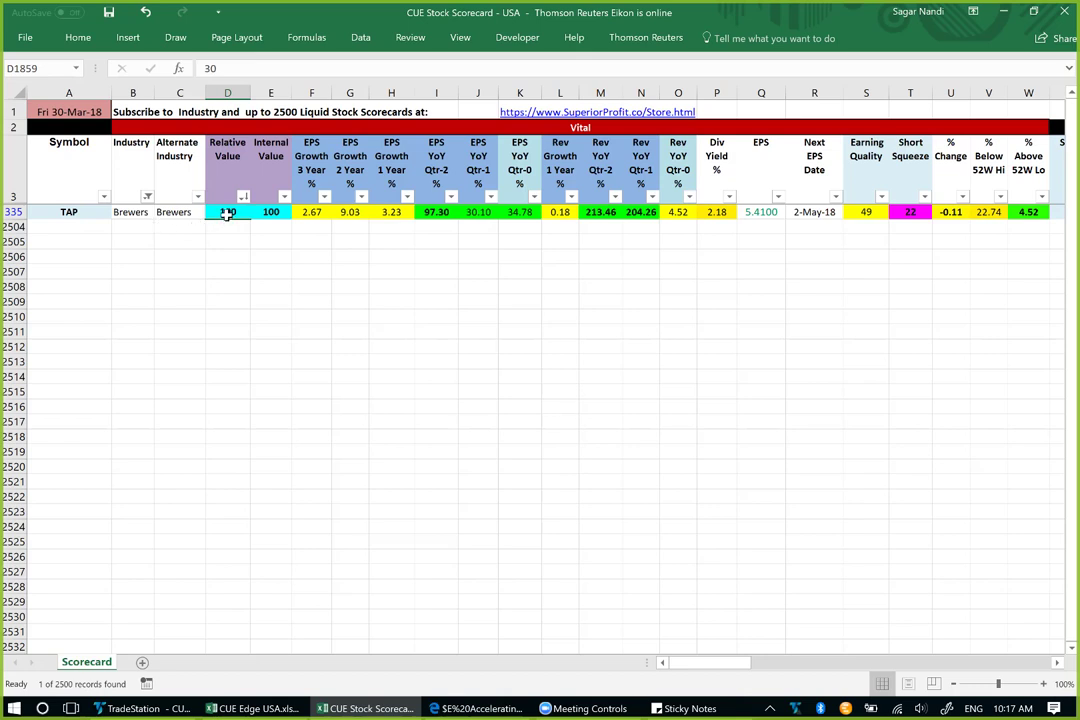
Step: Examine TAP's Relative Value and Internal Value scores and their column headings in the scorecard
{"action": "left_click_drag", "start_coordinate": [228, 213], "coordinate": [268, 212]}
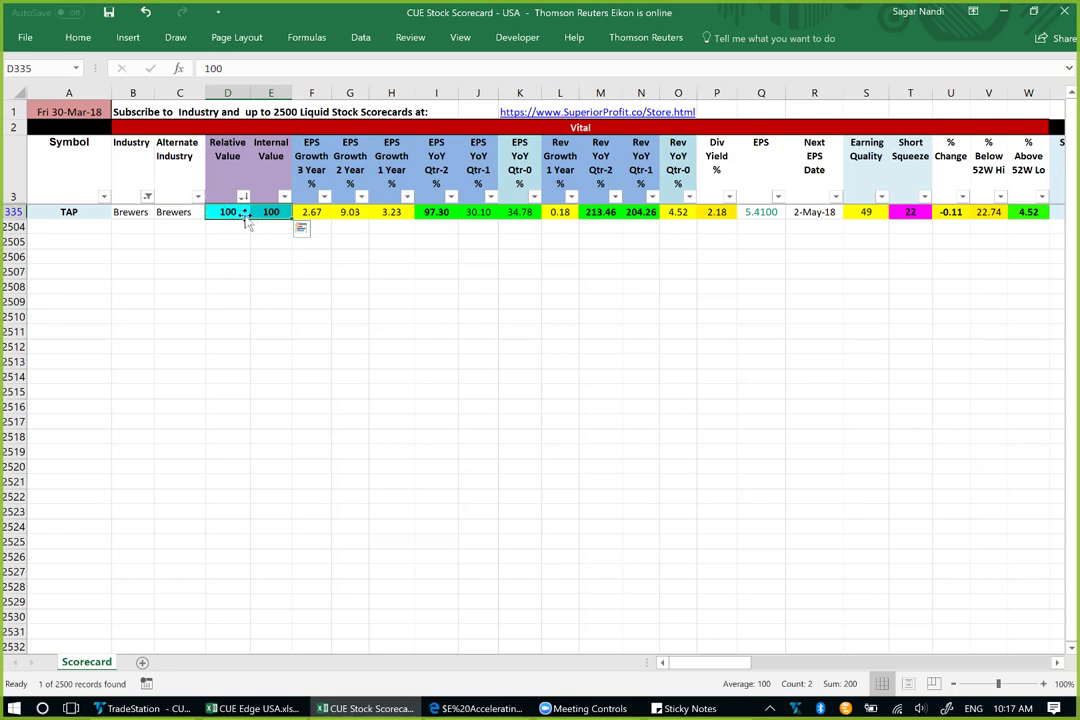
{"action": "left_click", "coordinate": [265, 212]}
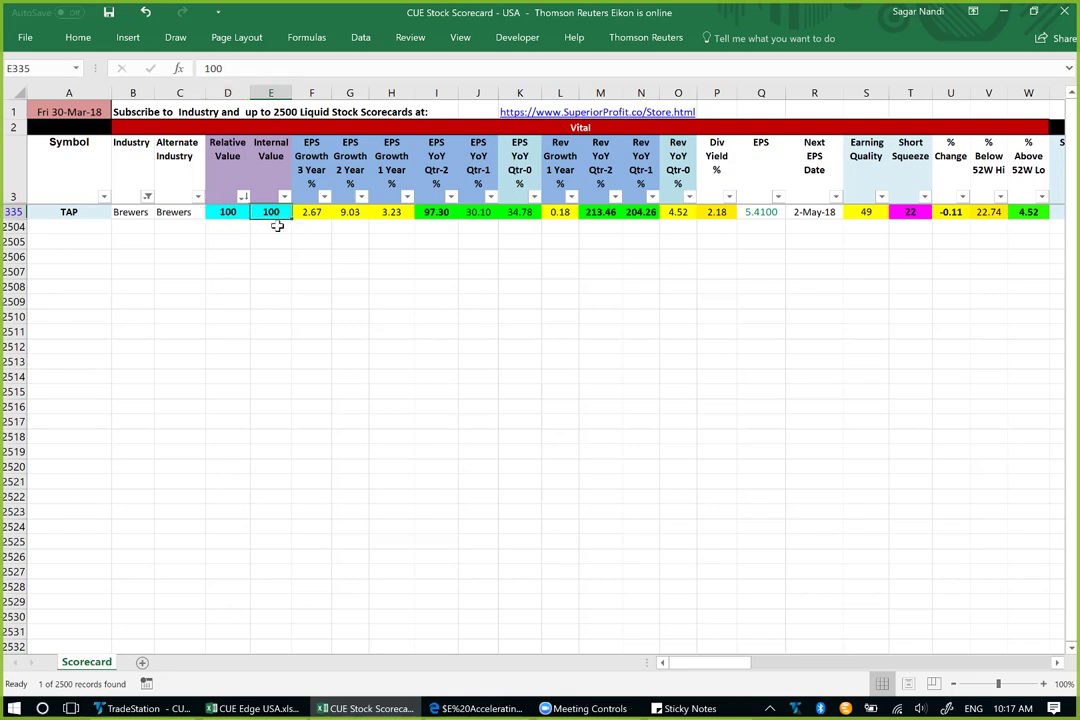
{"action": "left_click", "coordinate": [222, 174]}
{"action": "left_click", "coordinate": [268, 172], "text": "ctrl"}
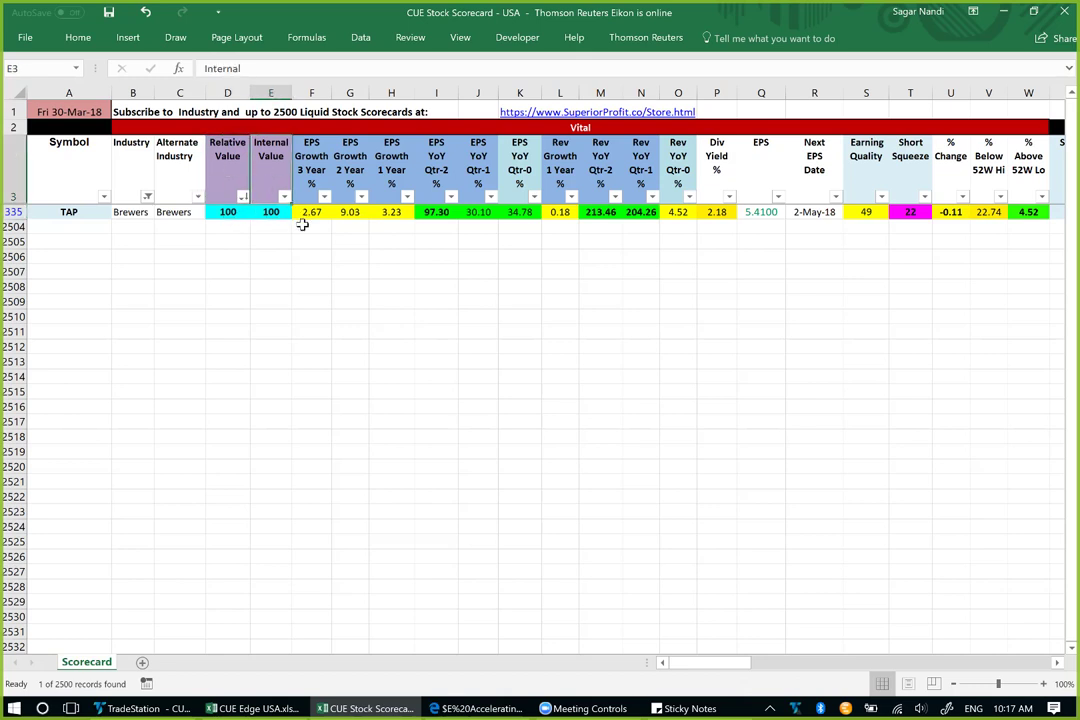
Step: Examine TAP's quarterly EPS growth, quarterly revenue growth and dividend yield in the scorecard
{"action": "left_click", "coordinate": [436, 213]}
{"action": "left_click_drag", "start_coordinate": [436, 214], "coordinate": [512, 211]}
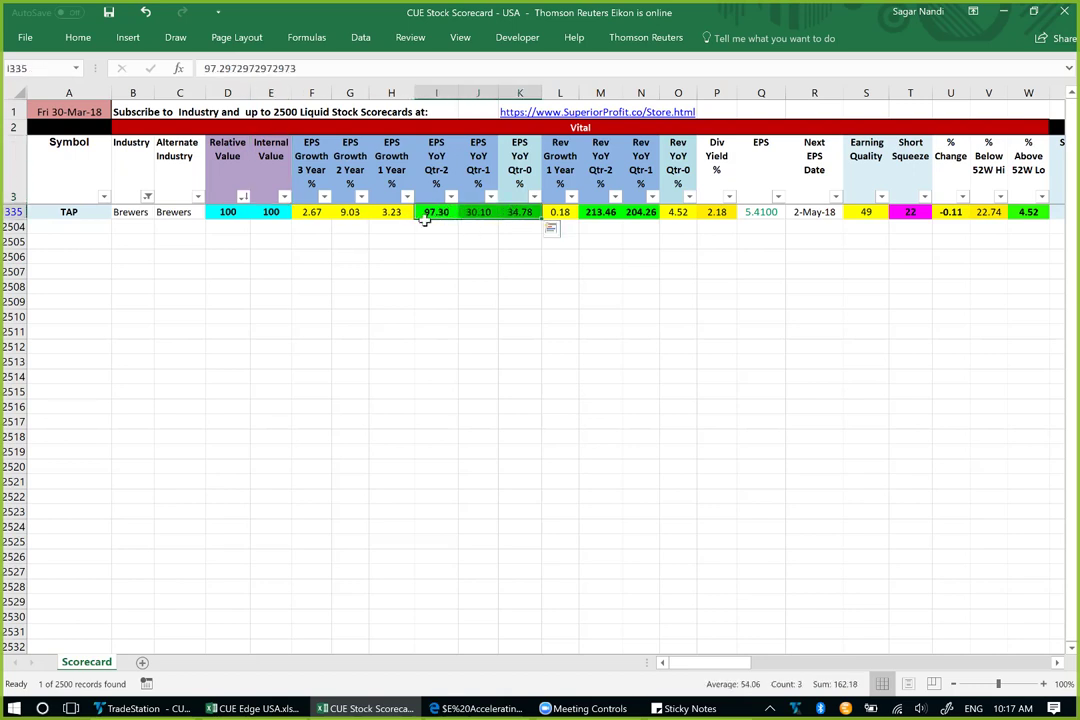
{"action": "left_click", "coordinate": [600, 212]}
{"action": "left_click_drag", "start_coordinate": [627, 213], "coordinate": [680, 212]}
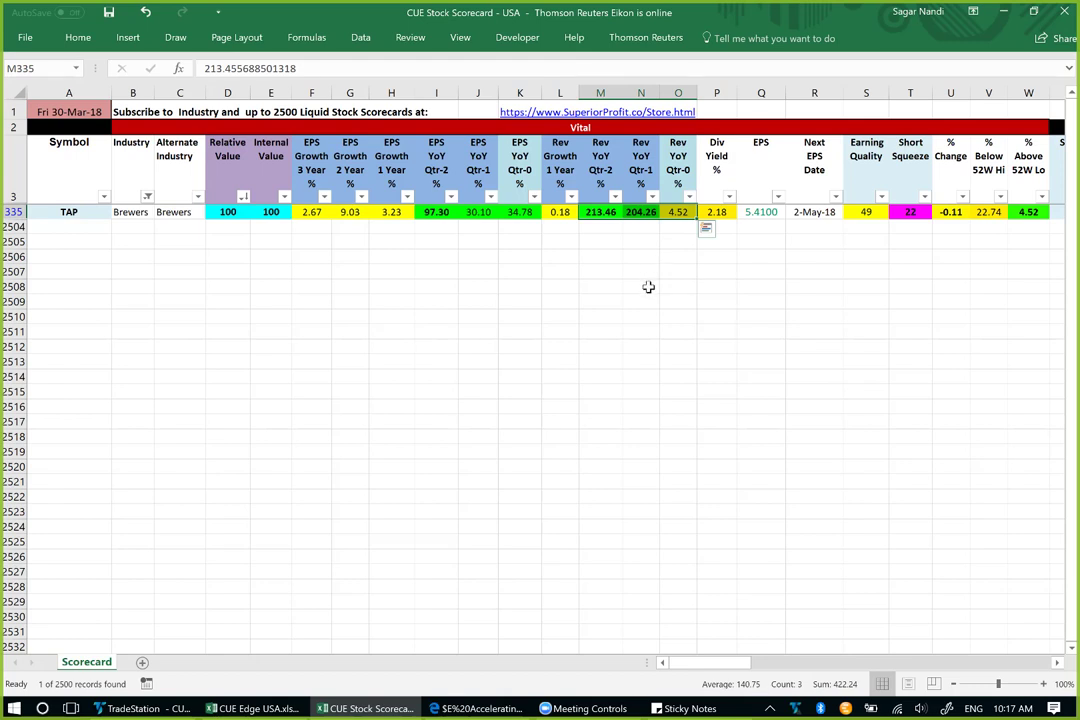
{"action": "left_click", "coordinate": [714, 212]}
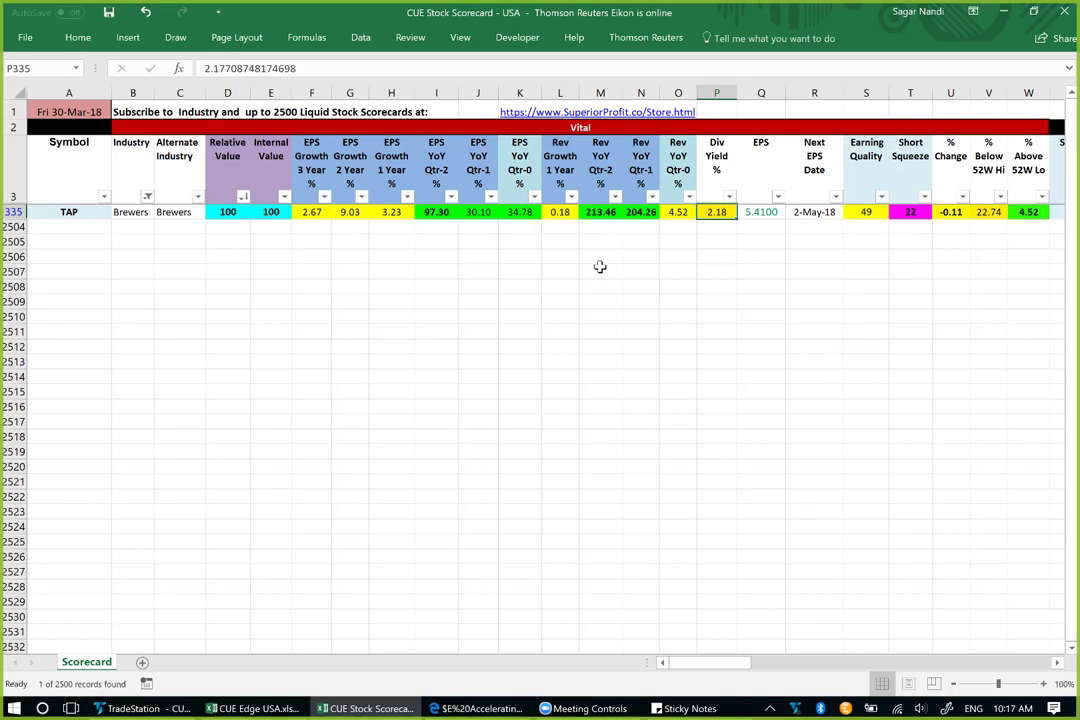
{"action": "left_click_drag", "start_coordinate": [518, 212], "coordinate": [440, 212]}
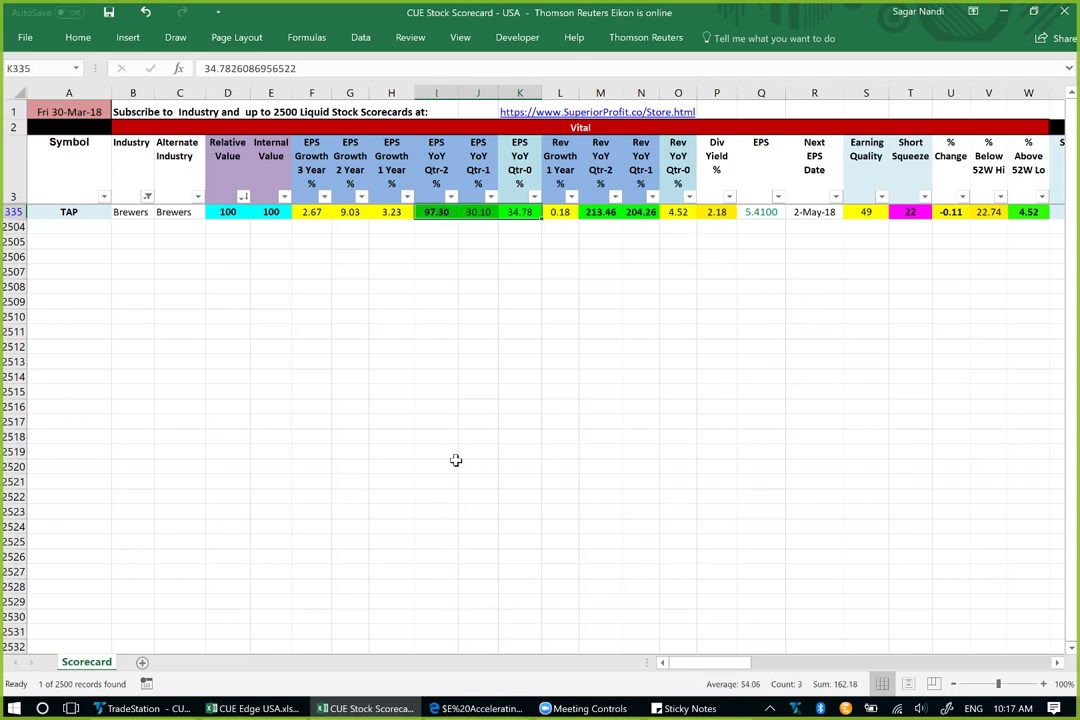
Step: Show the TAP charts in TradeStation and draw arrows on the weekly chart marking the downtrend, the bullish signal below the lows and the support area
{"action": "left_click", "coordinate": [141, 708]}
{"action": "left_click_drag", "start_coordinate": [187, 337], "coordinate": [403, 437]}
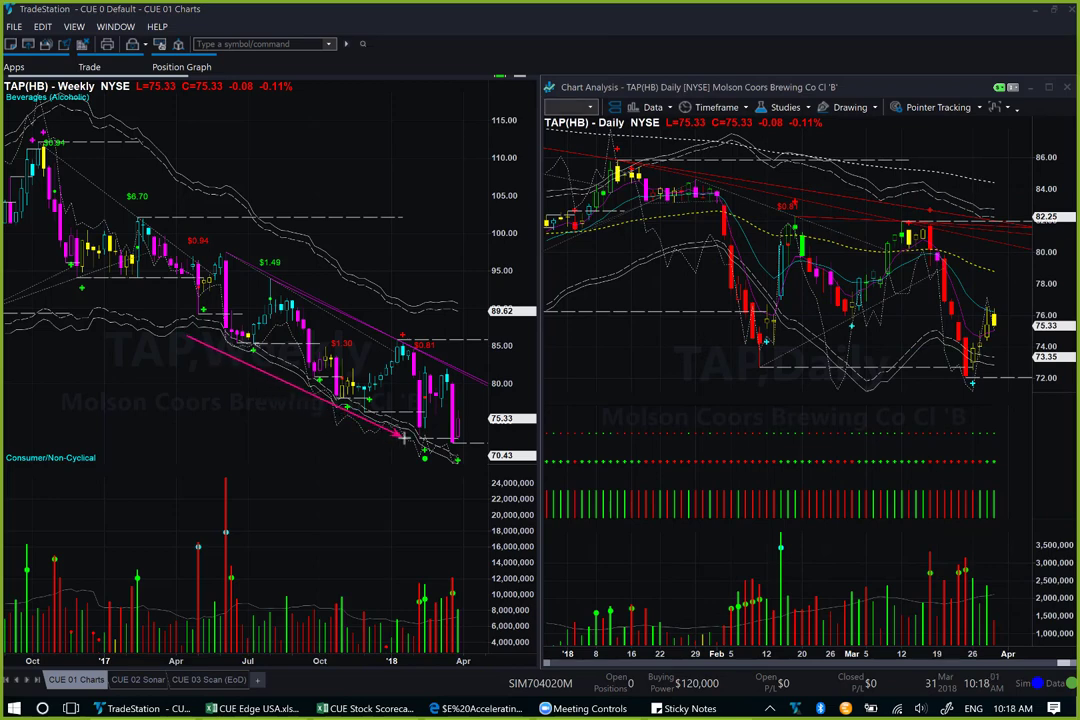
{"action": "mouse_move", "coordinate": [358, 512]}
{"action": "left_mouse_down"}
{"action": "mouse_move", "coordinate": [409, 490]}
{"action": "mouse_move", "coordinate": [420, 465]}
{"action": "left_mouse_up"}
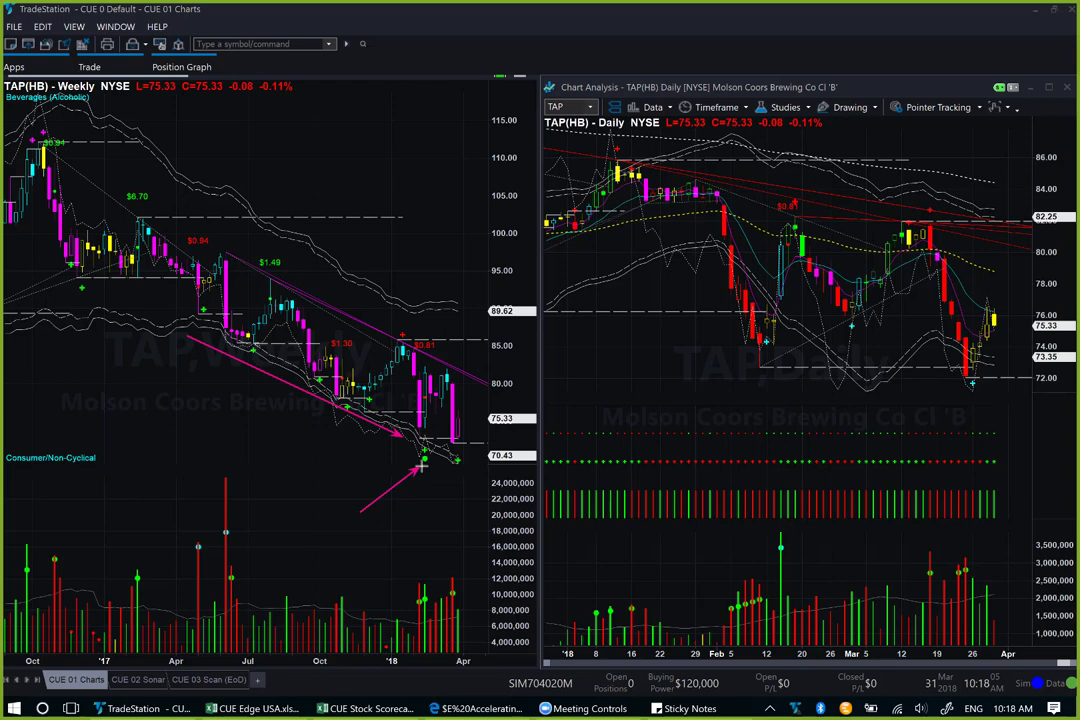
{"action": "left_click_drag", "start_coordinate": [416, 303], "coordinate": [426, 352]}
{"action": "mouse_move", "coordinate": [436, 412]}
{"action": "left_mouse_down"}
{"action": "mouse_move", "coordinate": [447, 438]}
{"action": "mouse_move", "coordinate": [487, 442]}
{"action": "mouse_move", "coordinate": [470, 458]}
{"action": "mouse_move", "coordinate": [482, 443]}
{"action": "left_mouse_up"}
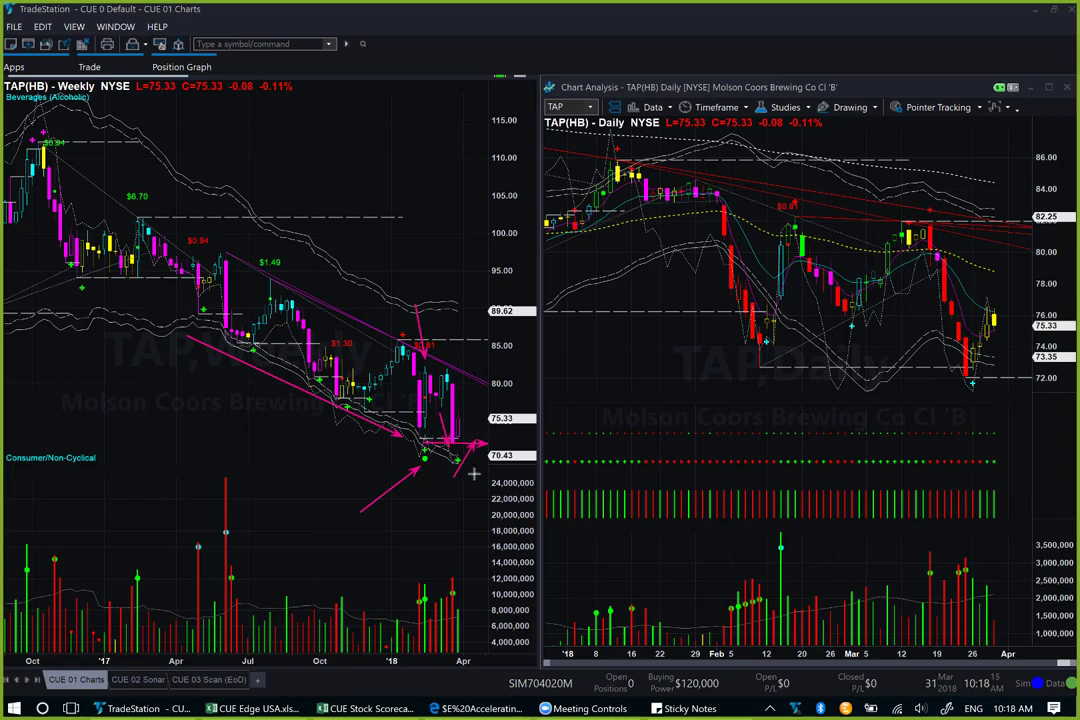
Step: Draw arrows on the TAP weekly chart marking the latest volume bars, the rebound and the support level at about 72
{"action": "left_click_drag", "start_coordinate": [433, 530], "coordinate": [455, 577]}
{"action": "left_click_drag", "start_coordinate": [472, 584], "coordinate": [458, 597]}
{"action": "left_click_drag", "start_coordinate": [453, 483], "coordinate": [470, 445]}
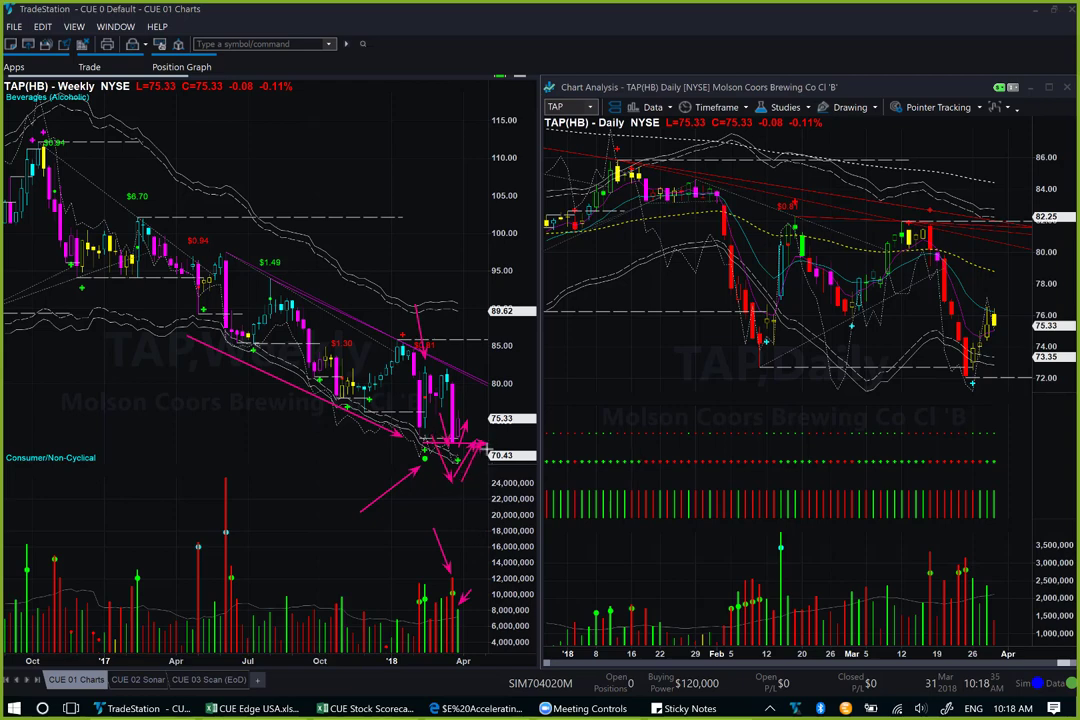
{"action": "left_click_drag", "start_coordinate": [421, 442], "coordinate": [483, 440]}
Step: Mark the TAP daily chart with horizontal arrows at about 72.50 and 73.80, and point arrows at the low and its volume bars
{"action": "left_click_drag", "start_coordinate": [962, 370], "coordinate": [1027, 370]}
{"action": "left_click_drag", "start_coordinate": [966, 381], "coordinate": [972, 551]}
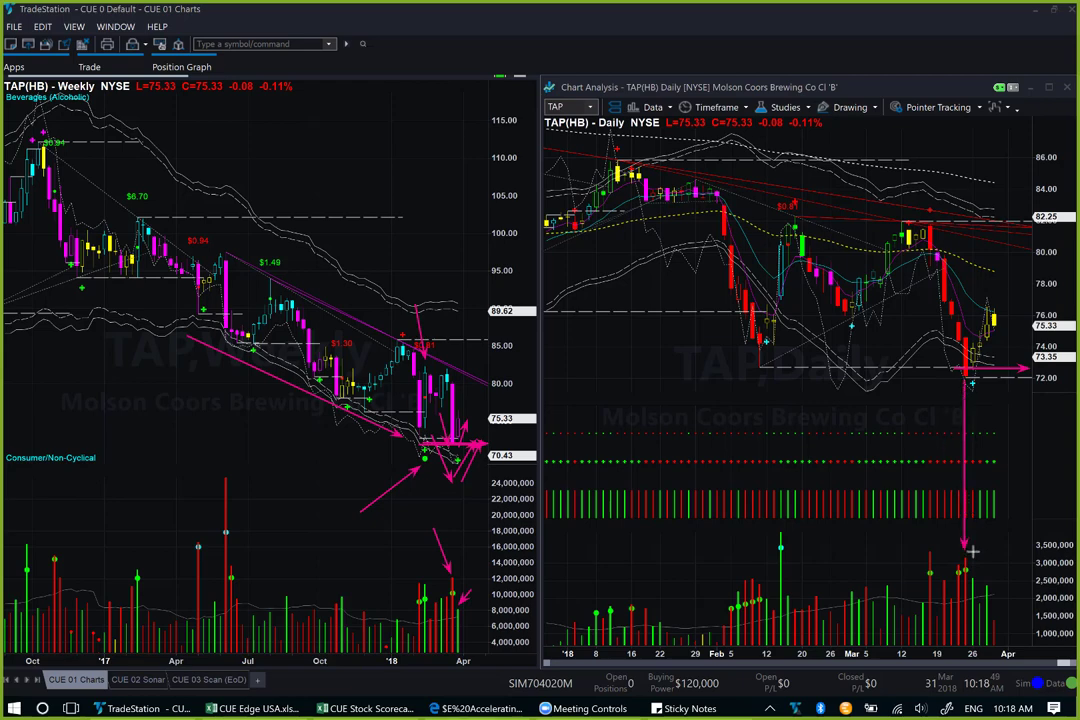
{"action": "left_click_drag", "start_coordinate": [1037, 430], "coordinate": [976, 390]}
{"action": "left_click_drag", "start_coordinate": [994, 551], "coordinate": [978, 568]}
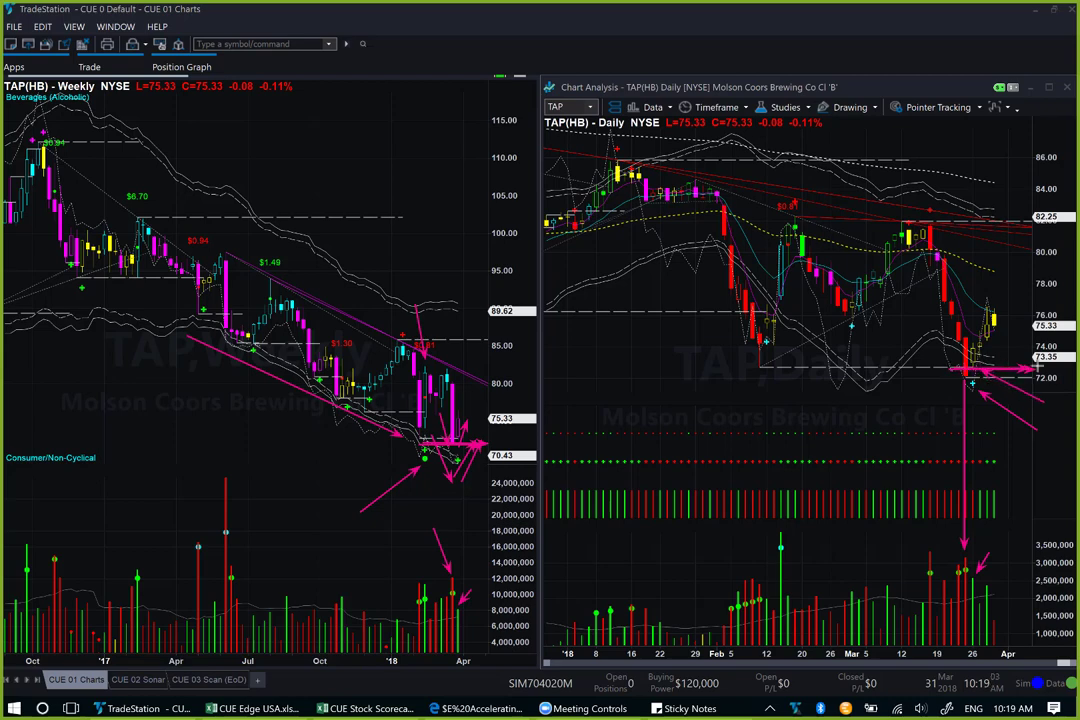
{"action": "left_click_drag", "start_coordinate": [1030, 368], "coordinate": [998, 367]}
{"action": "left_click_drag", "start_coordinate": [1019, 389], "coordinate": [971, 372]}
{"action": "left_click_drag", "start_coordinate": [978, 349], "coordinate": [1072, 350]}
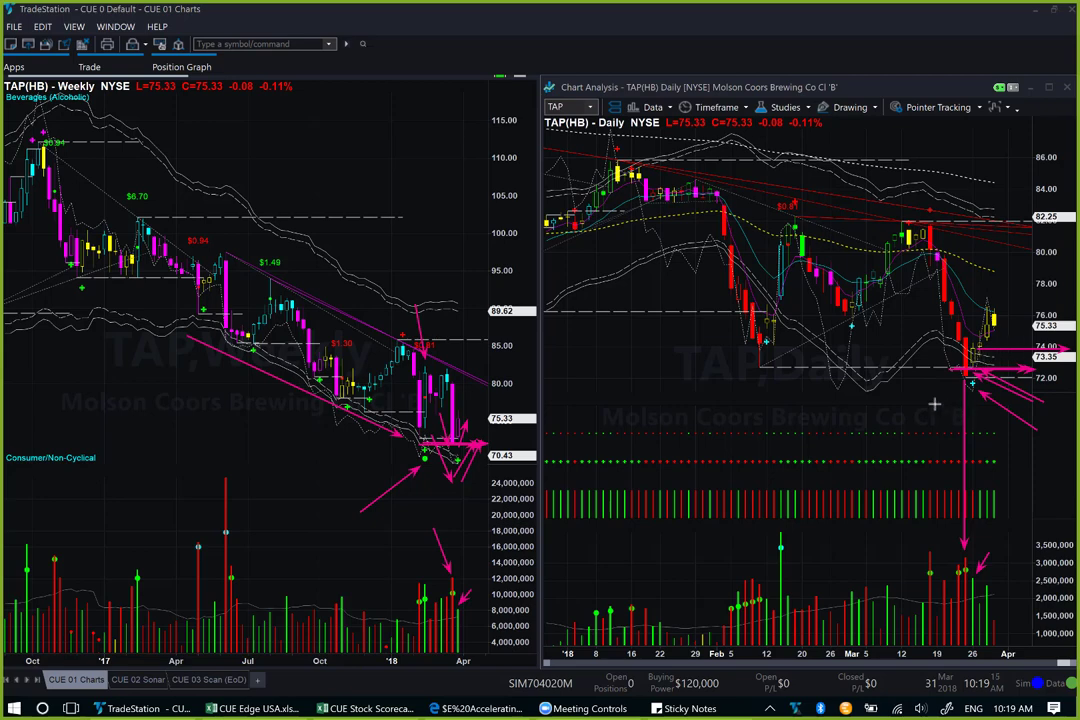
Step: Draw arrows on the TAP daily chart marking the March decline, its volume spike and the bounce up from the low
{"action": "left_click_drag", "start_coordinate": [922, 275], "coordinate": [945, 367]}
{"action": "left_click_drag", "start_coordinate": [936, 506], "coordinate": [960, 565]}
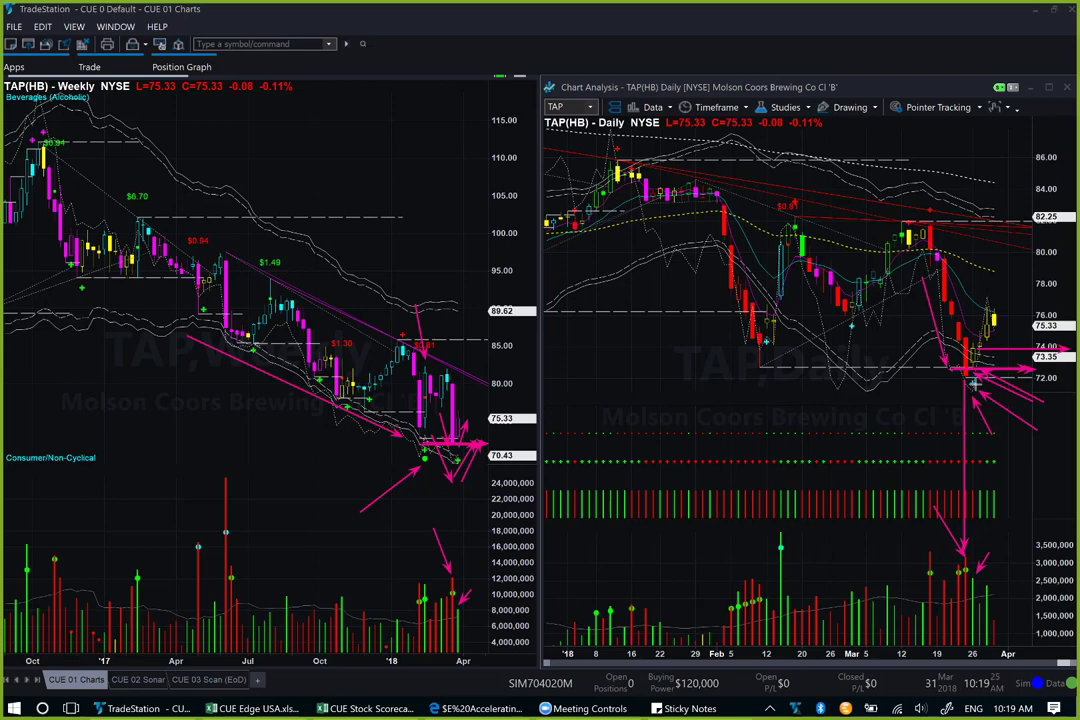
{"action": "mouse_move", "coordinate": [975, 349]}
{"action": "left_mouse_down"}
{"action": "mouse_move", "coordinate": [1008, 349]}
{"action": "mouse_move", "coordinate": [1046, 310]}
{"action": "left_mouse_up"}
{"action": "mouse_move", "coordinate": [1020, 344]}
{"action": "left_mouse_down"}
{"action": "mouse_move", "coordinate": [1011, 330]}
{"action": "mouse_move", "coordinate": [1011, 342]}
{"action": "left_mouse_up"}
Step: Clear the TAP arrows and underline the 9th March Short Setup and "almost 12% one week ago" in the snapshot's Steel note
{"action": "key", "text": "e"}
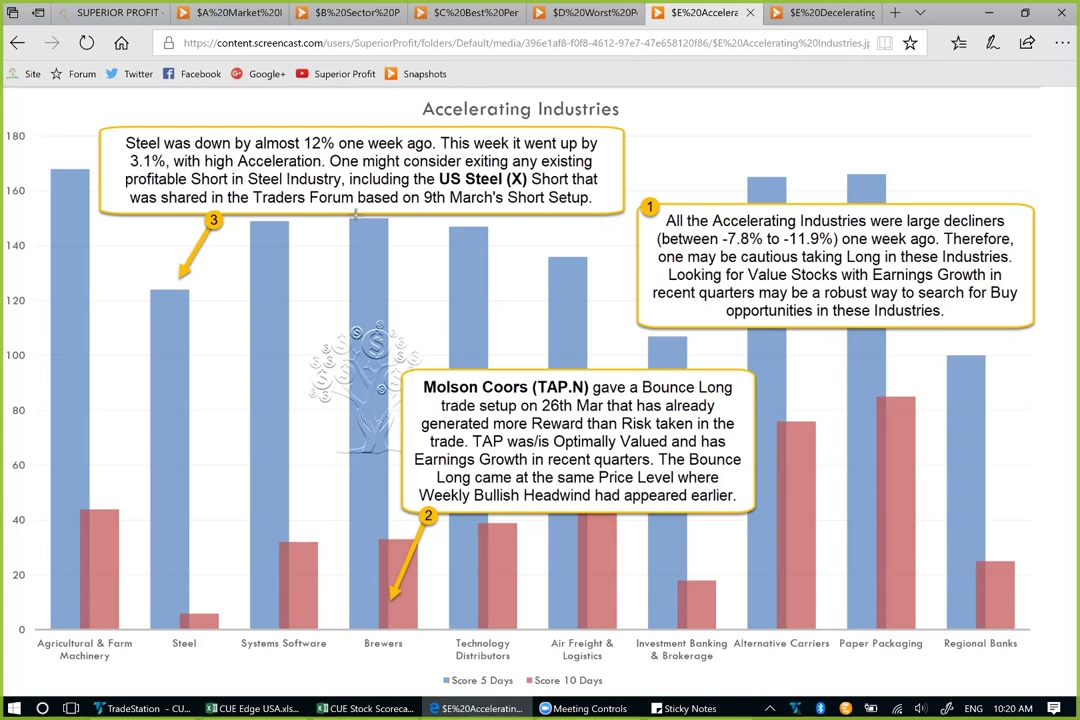
{"action": "left_click_drag", "start_coordinate": [382, 207], "coordinate": [533, 214]}
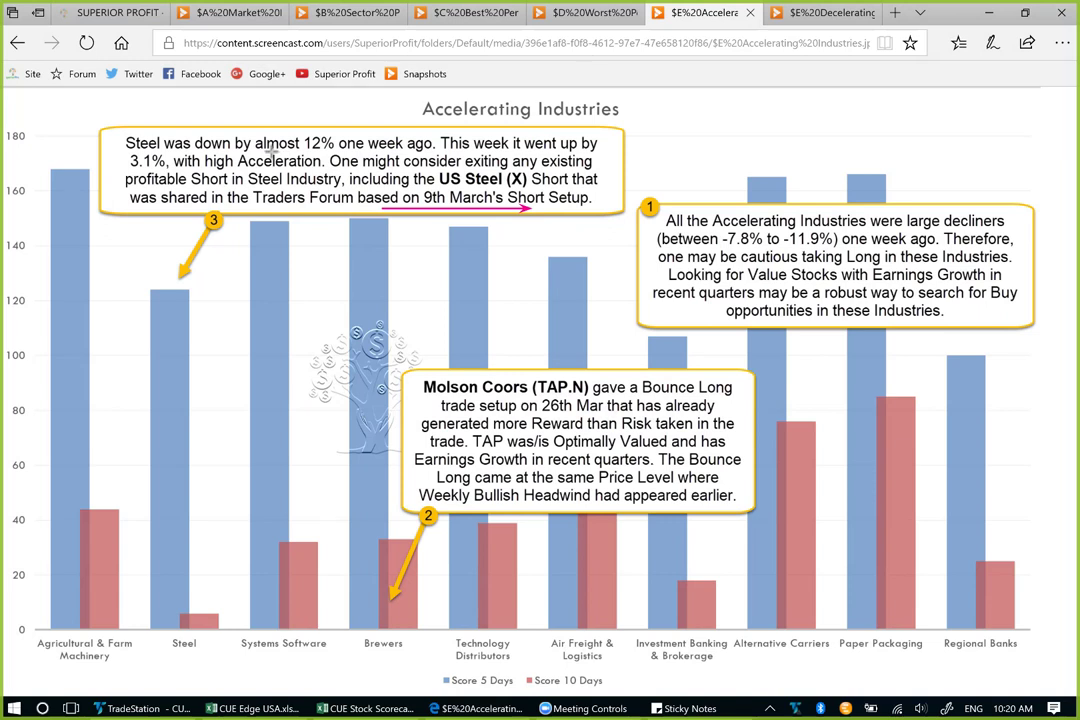
{"action": "left_click_drag", "start_coordinate": [255, 151], "coordinate": [425, 152]}
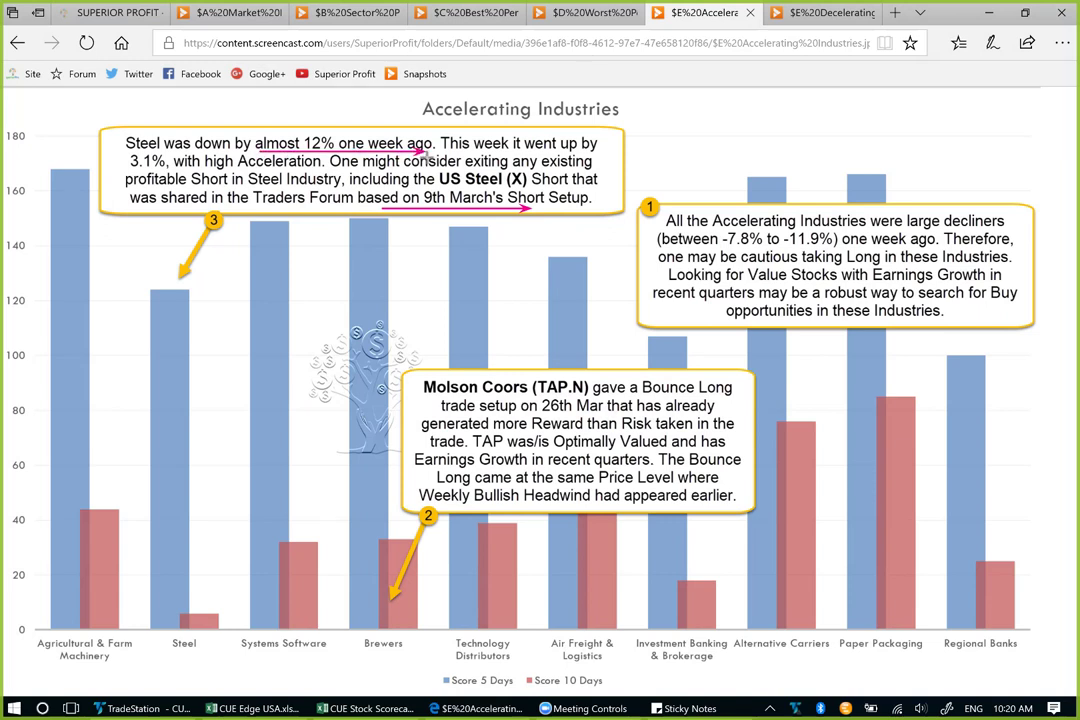
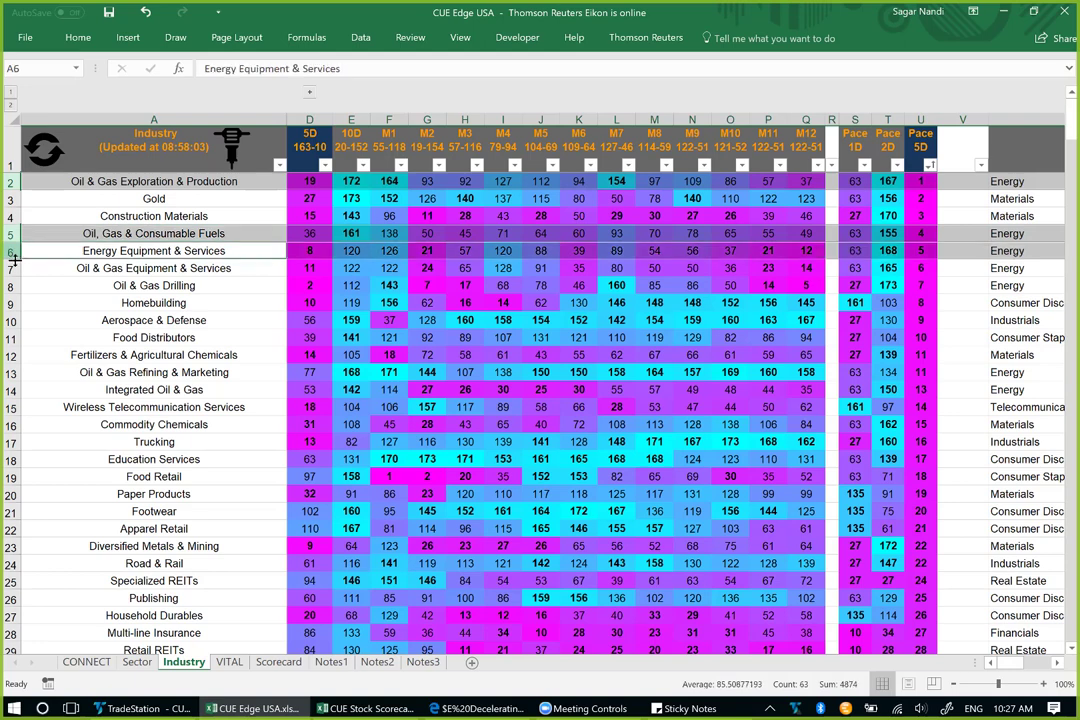
Step: Add the Oil & Gas Equipment & Services, Oil & Gas Drilling and Oil & Gas Refining & Marketing rows to the selected energy industries
{"action": "left_click", "coordinate": [10, 268], "text": "ctrl"}
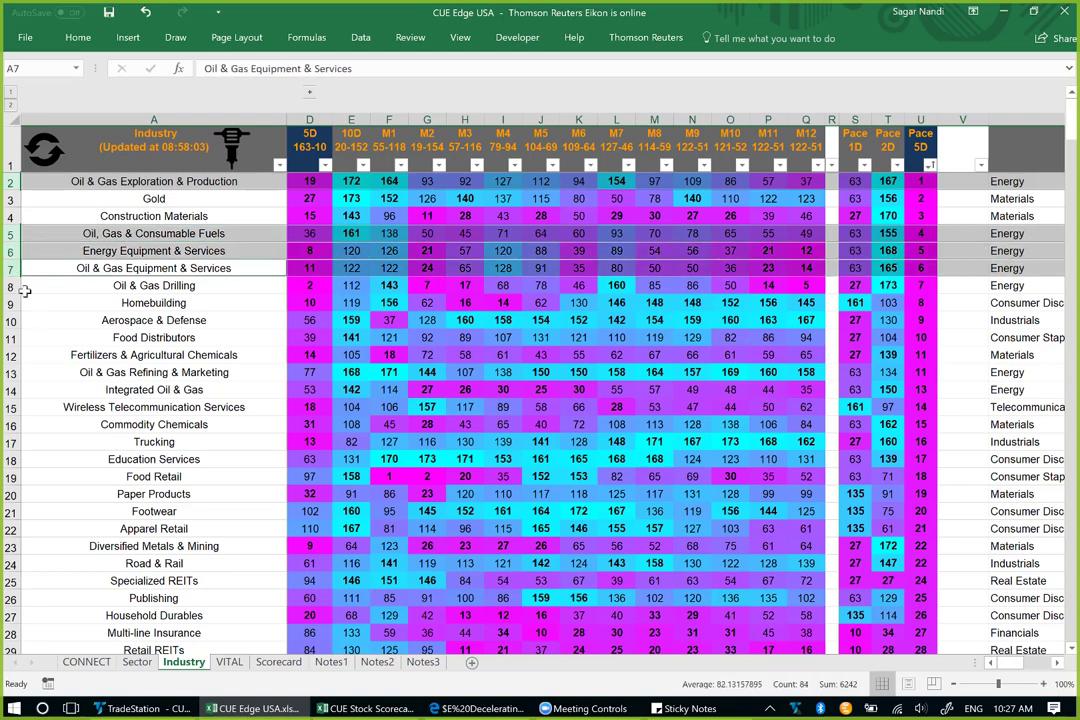
{"action": "left_click", "coordinate": [10, 285], "text": "ctrl"}
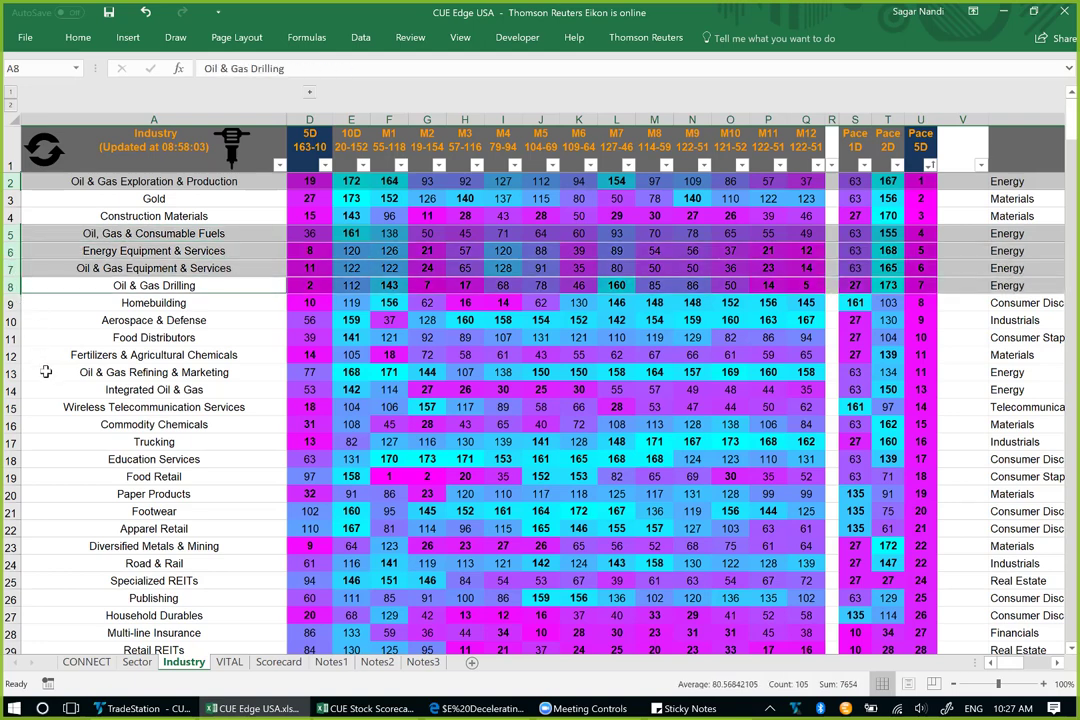
{"action": "left_click", "coordinate": [10, 372], "text": "ctrl"}
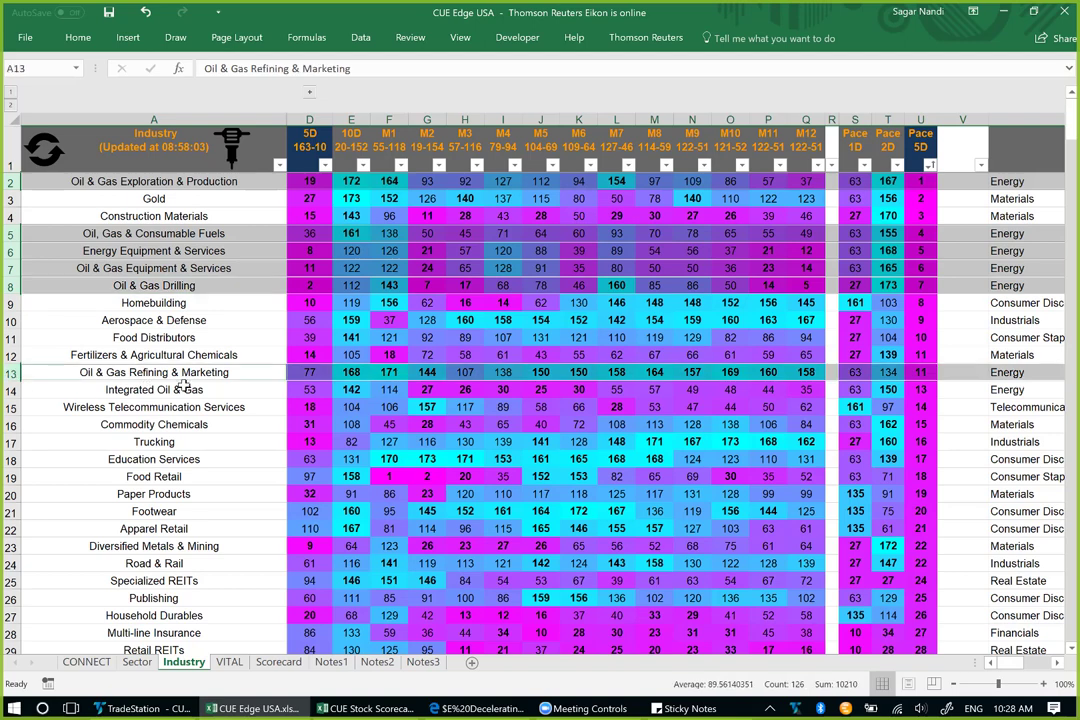
Step: Add the Integrated Oil & Gas row to the selected energy industries and expand the collapsed 1D and 2D score columns
{"action": "left_click", "coordinate": [10, 389], "text": "ctrl"}
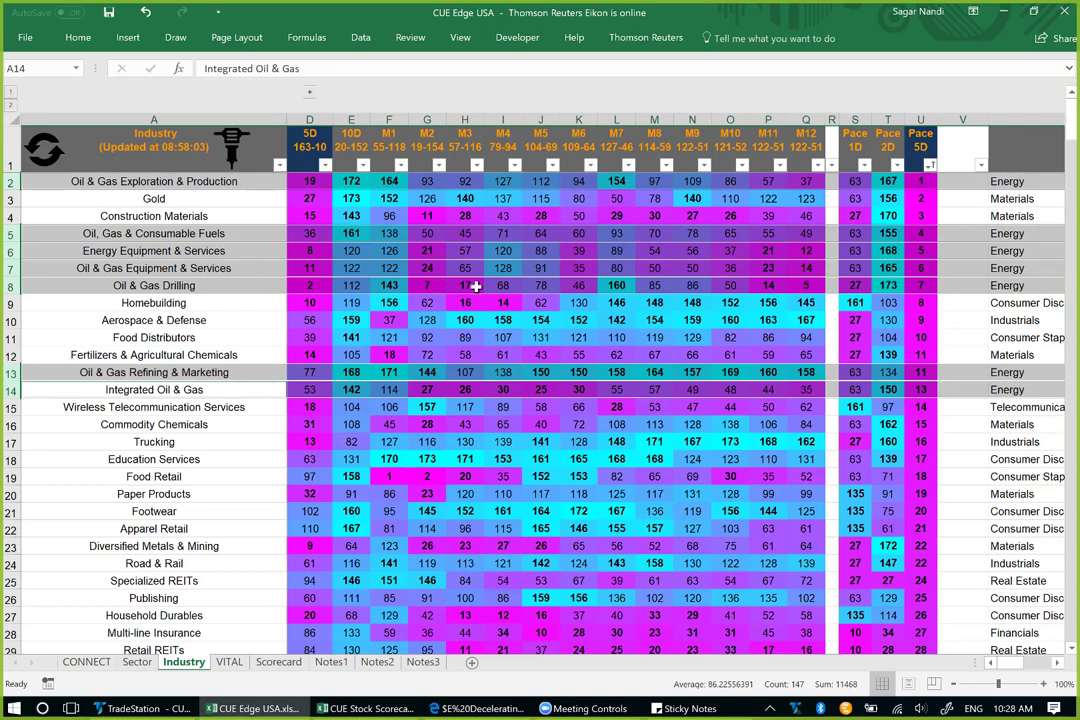
{"action": "left_click", "coordinate": [310, 96]}
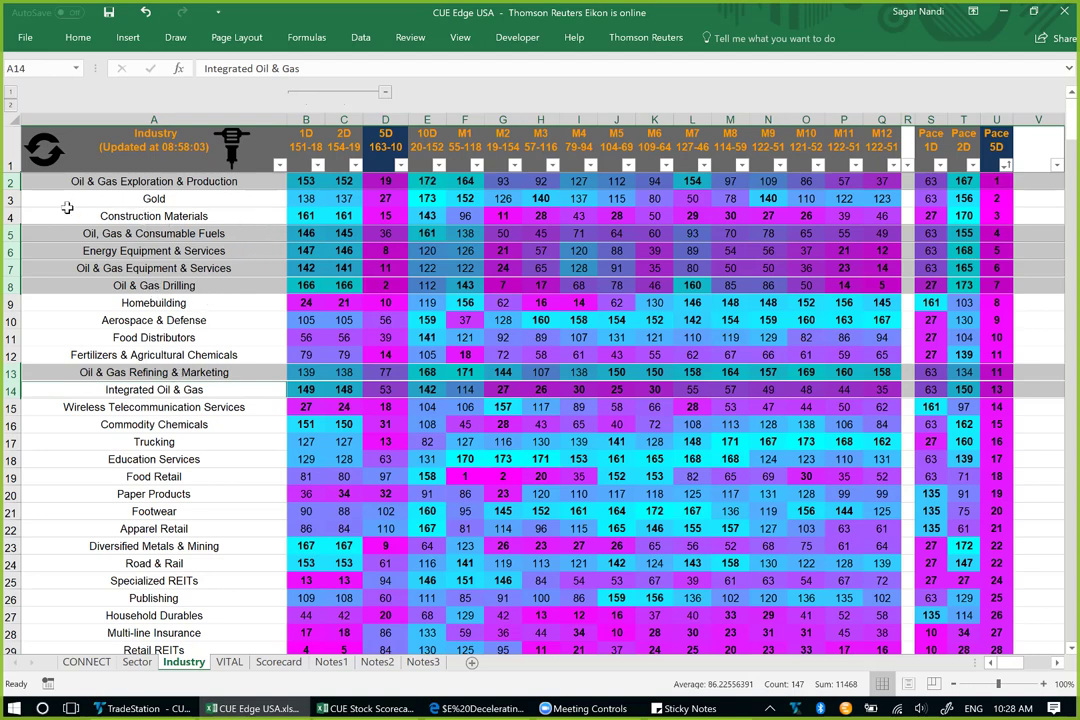
Step: Examine the Gold industry's scores across 1D, 2D, 5D and 10D to M4, plus its Pace 2D and Pace 5D ranks
{"action": "left_click", "coordinate": [12, 199]}
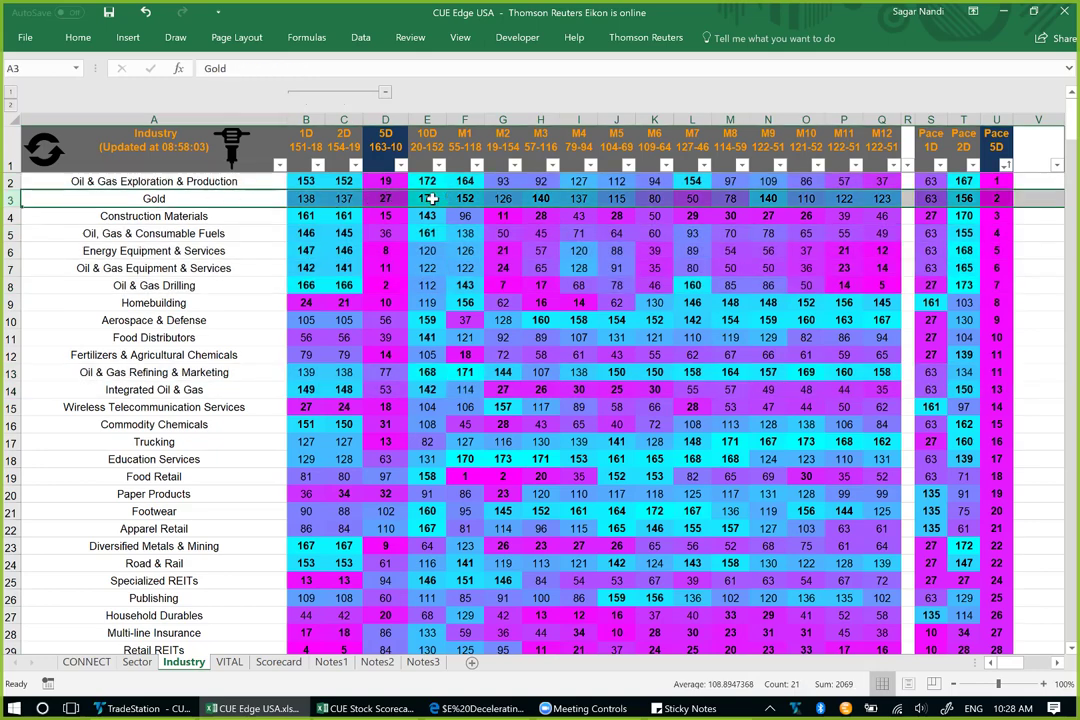
{"action": "left_click_drag", "start_coordinate": [425, 199], "coordinate": [585, 199]}
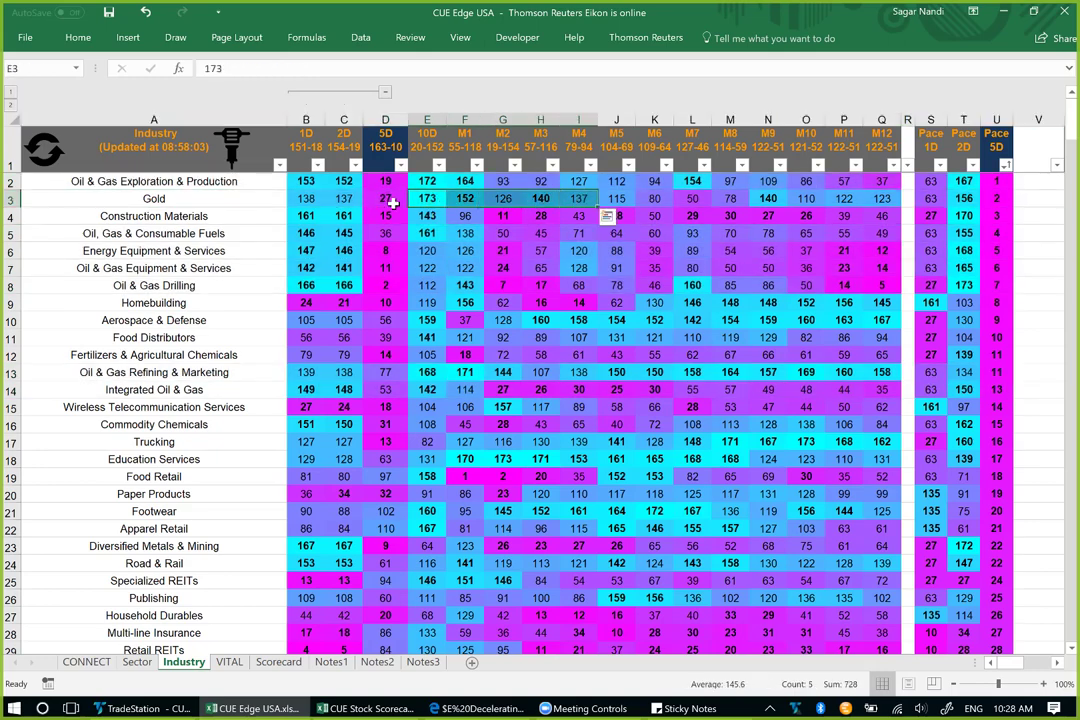
{"action": "left_click", "coordinate": [393, 200]}
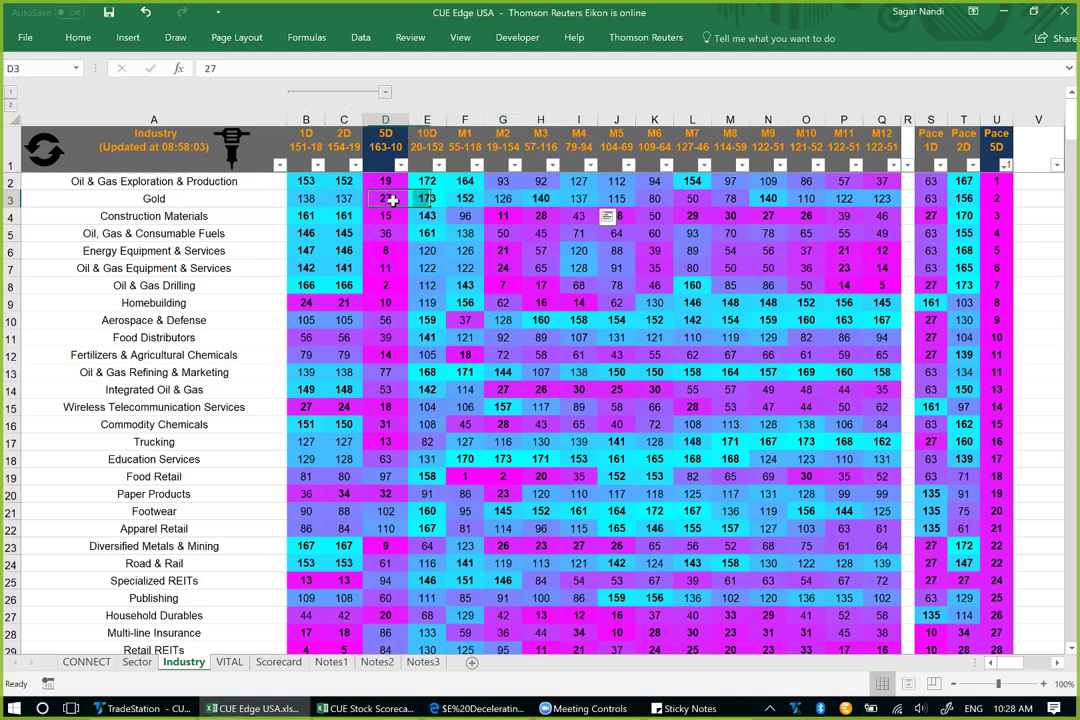
{"action": "left_click", "coordinate": [998, 200], "text": "shift"}
{"action": "left_click", "coordinate": [998, 200]}
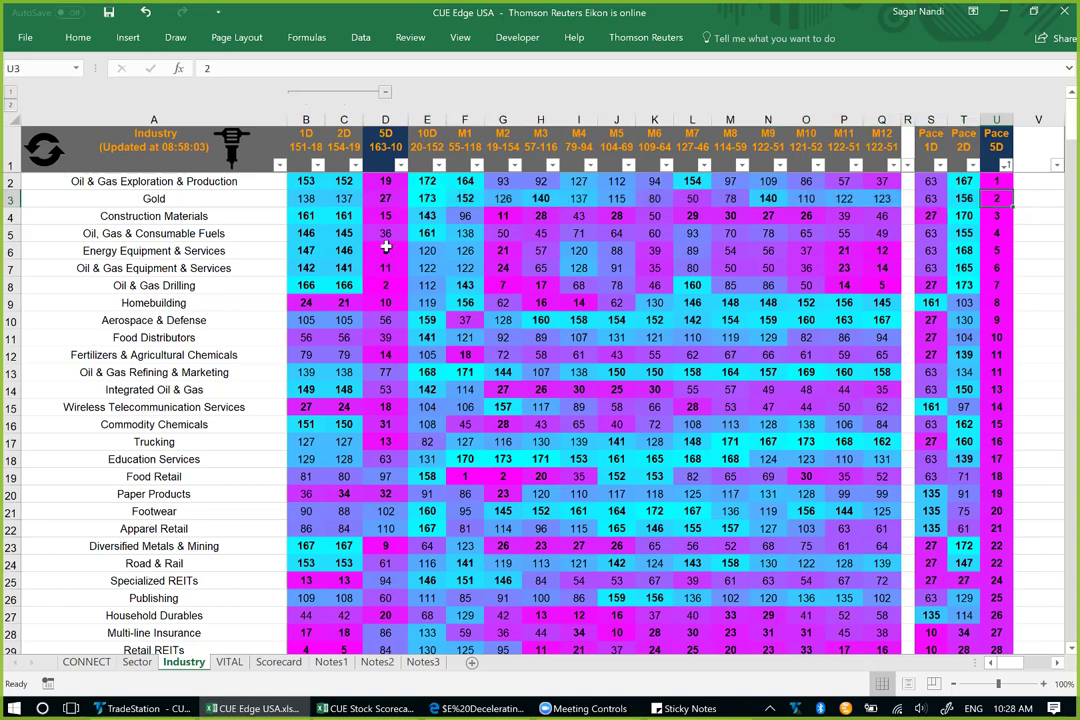
{"action": "left_click_drag", "start_coordinate": [350, 200], "coordinate": [301, 205]}
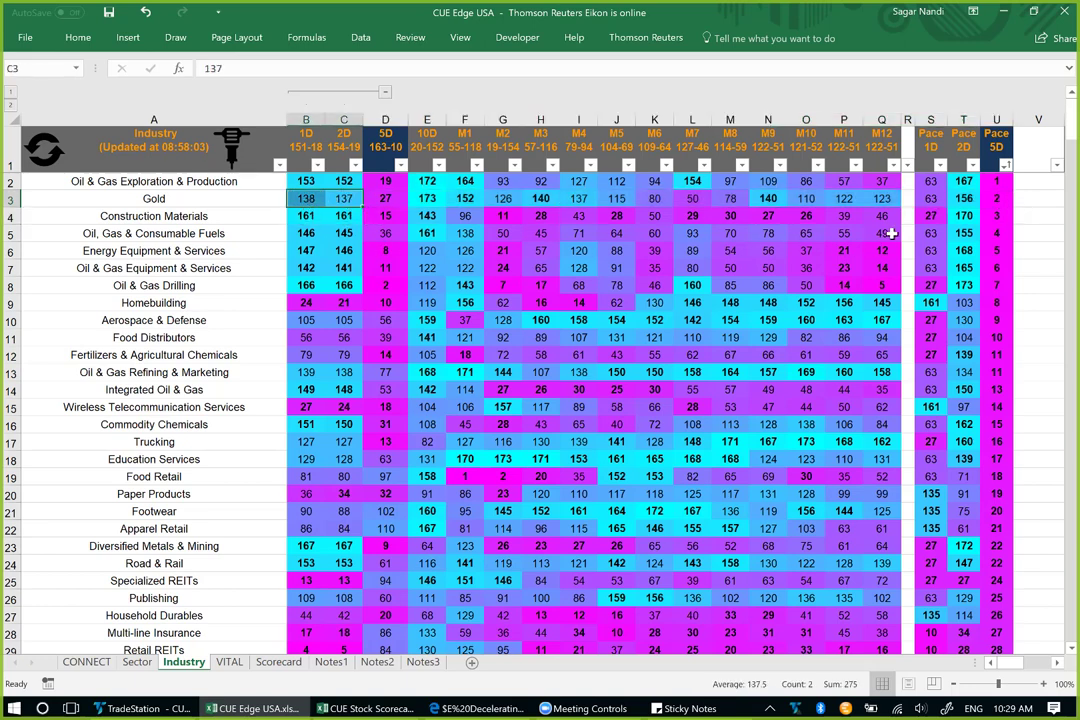
{"action": "left_click", "coordinate": [968, 197]}
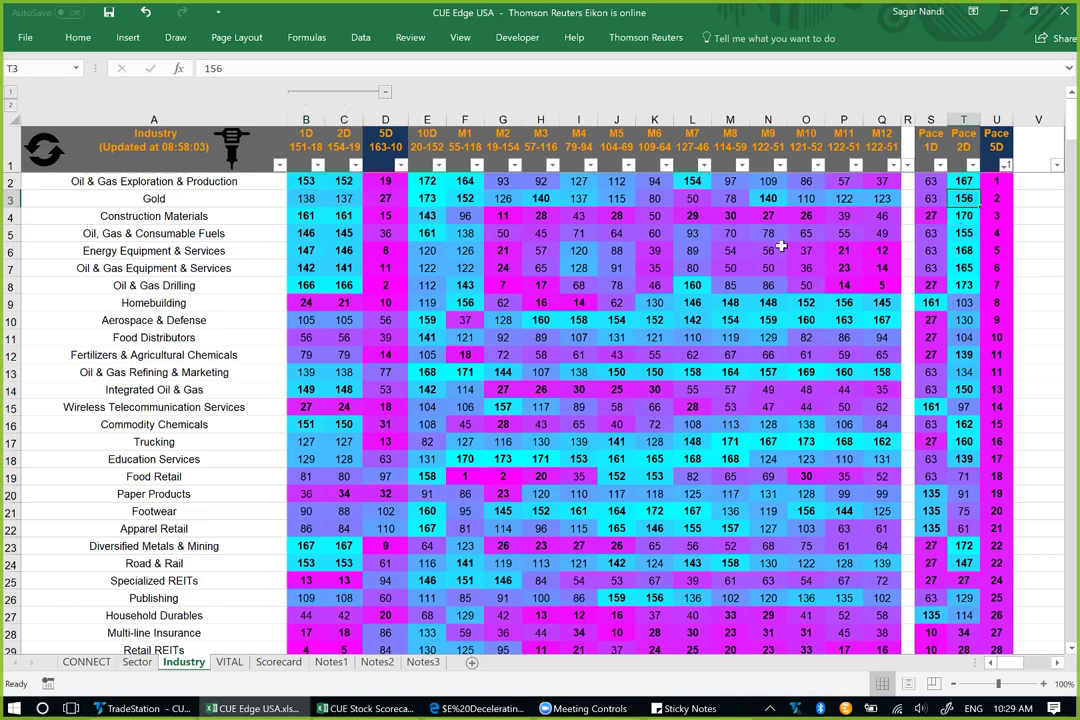
{"action": "left_click", "coordinate": [201, 203]}
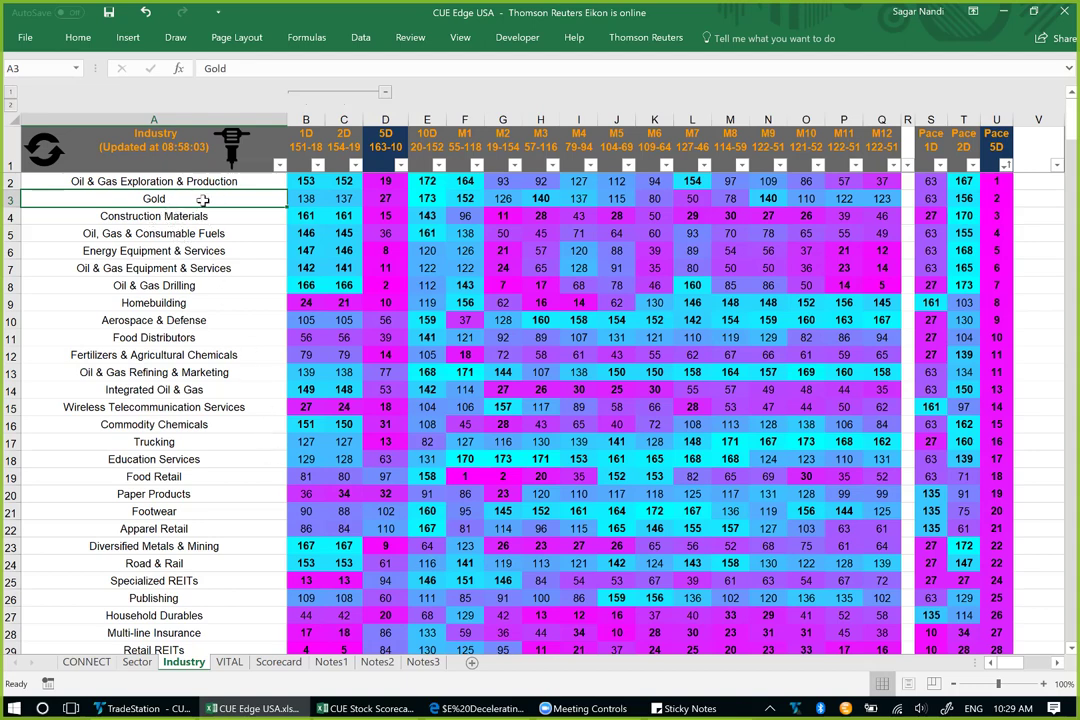
Step: Switch to the CUE Stock Scorecard workbook and compare the Relative Value and Internal Value of the gold stocks NEM, RGLD.O and GORO.K
{"action": "left_click", "coordinate": [365, 708]}
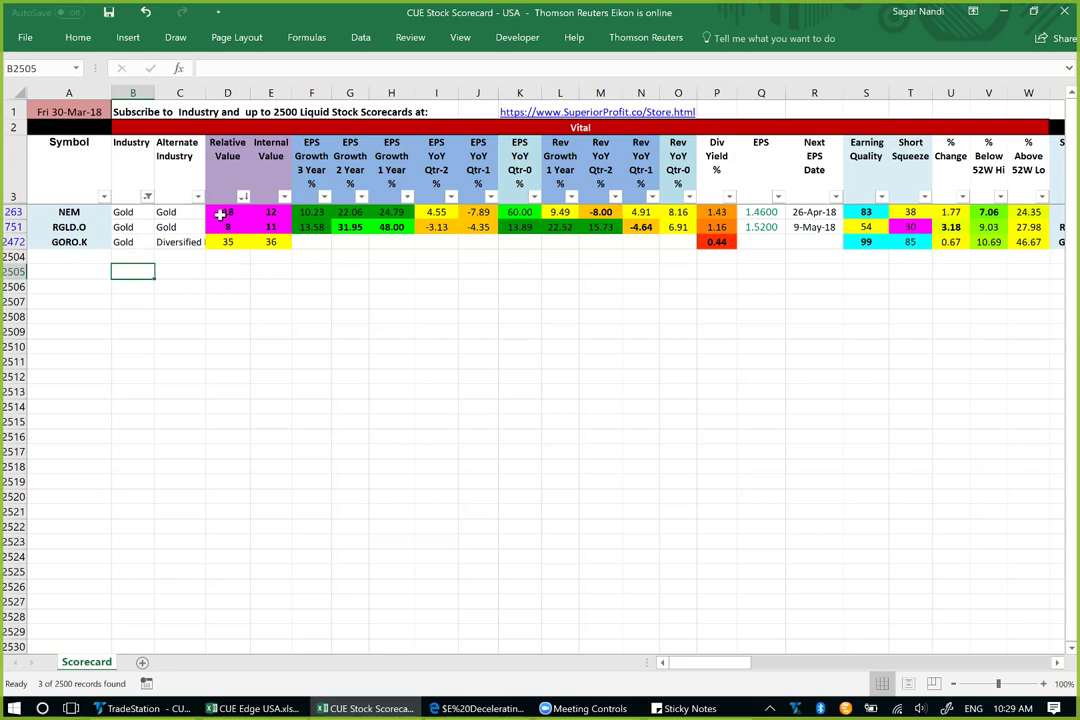
{"action": "left_click_drag", "start_coordinate": [220, 213], "coordinate": [268, 244]}
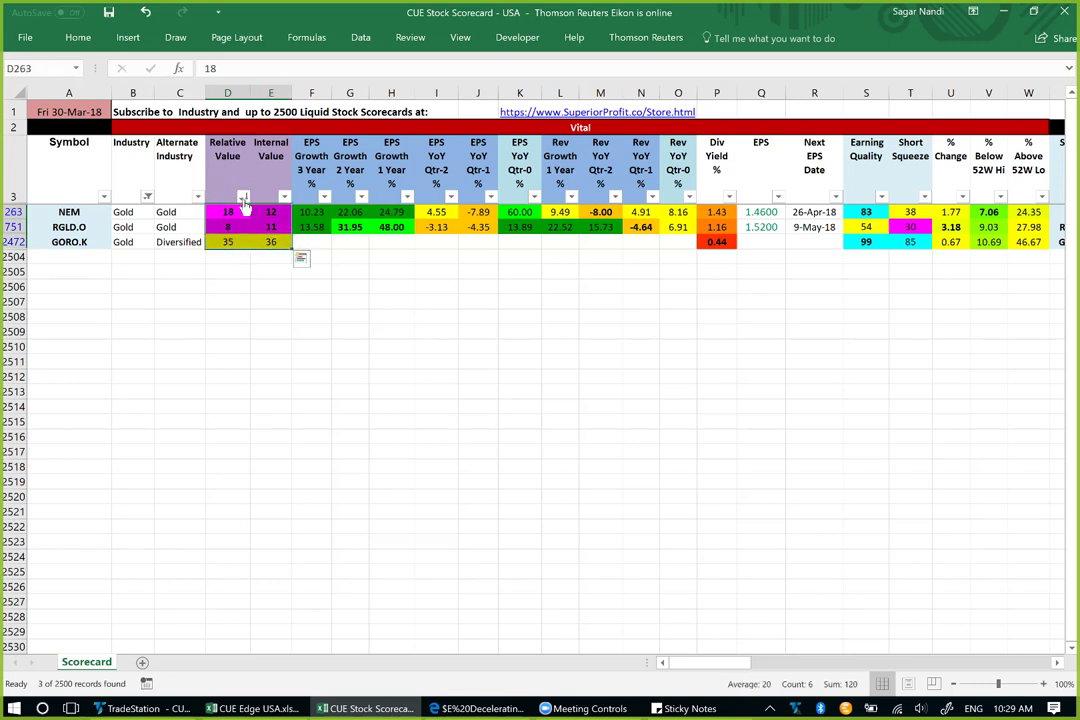
{"action": "left_click", "coordinate": [231, 273]}
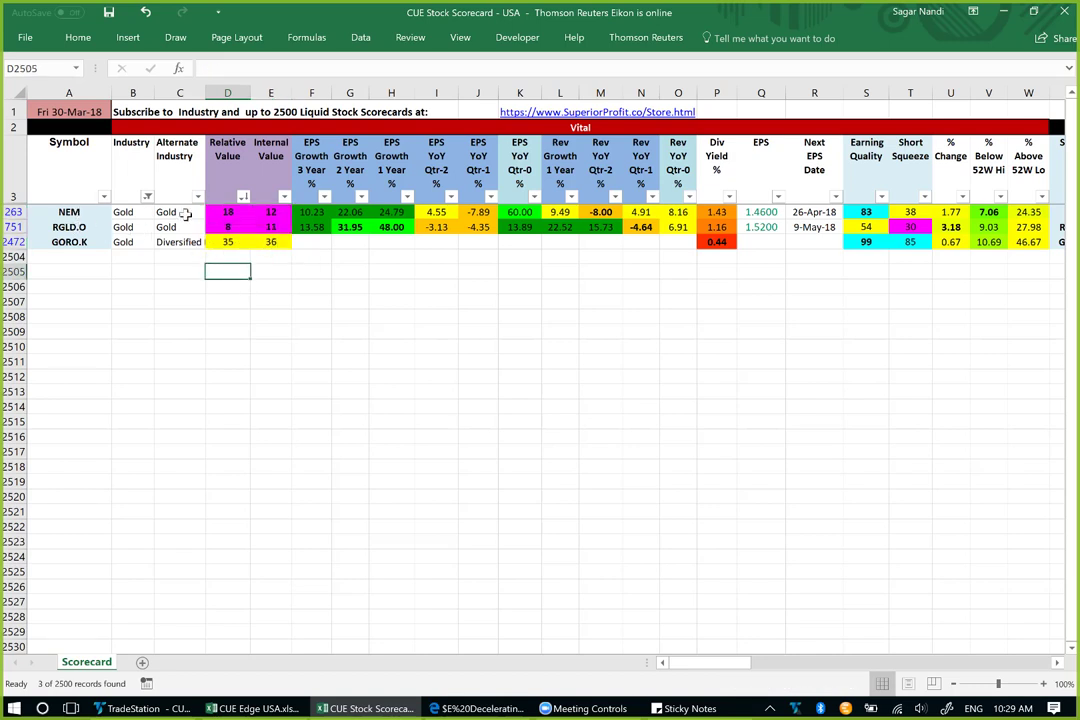
{"action": "left_click_drag", "start_coordinate": [220, 212], "coordinate": [217, 227]}
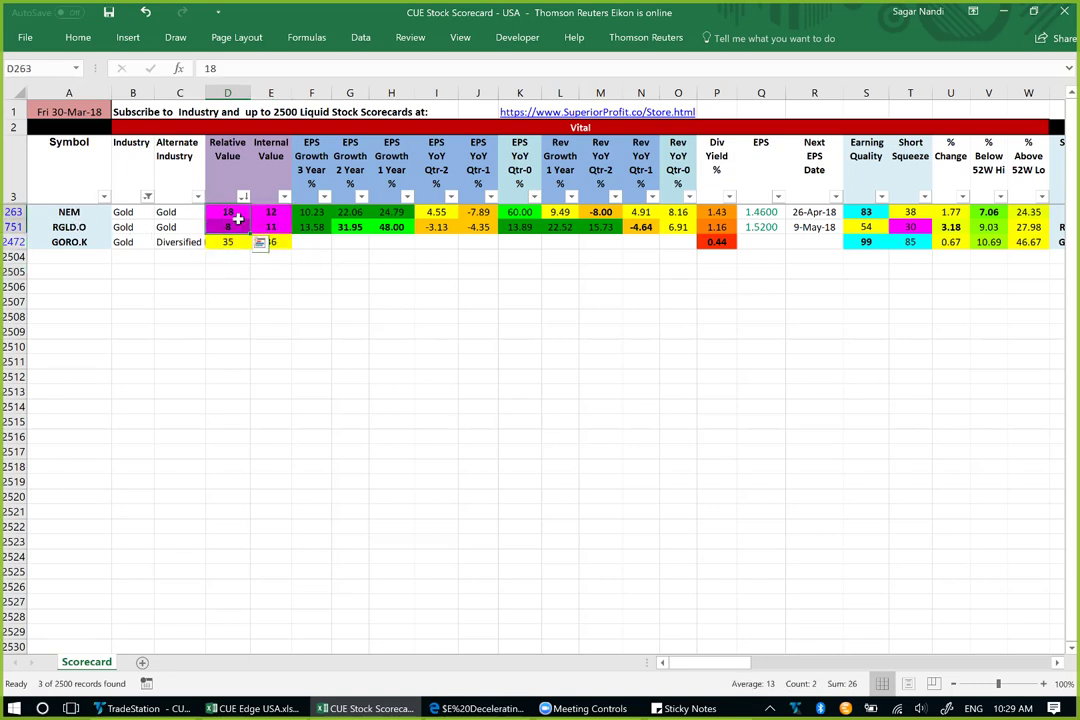
{"action": "left_click", "coordinate": [352, 285]}
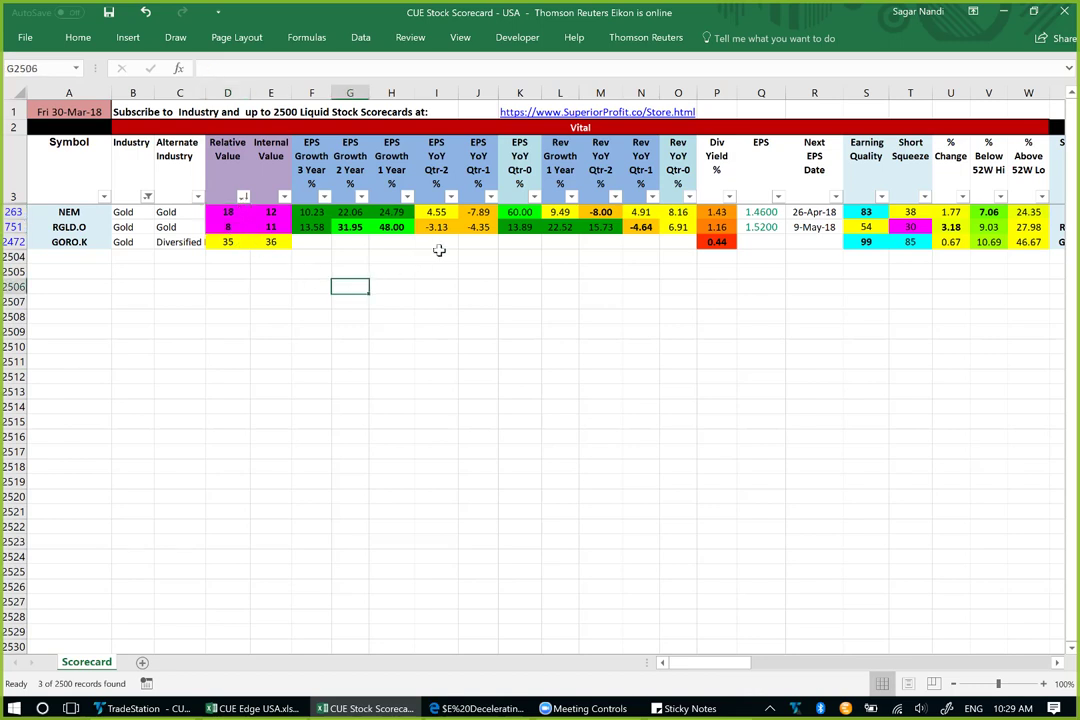
Step: Compare the EPS YoY growth of NEM and RGLD.O for Qtr-0, Qtr-1 and Qtr-2
{"action": "left_click_drag", "start_coordinate": [521, 213], "coordinate": [521, 231]}
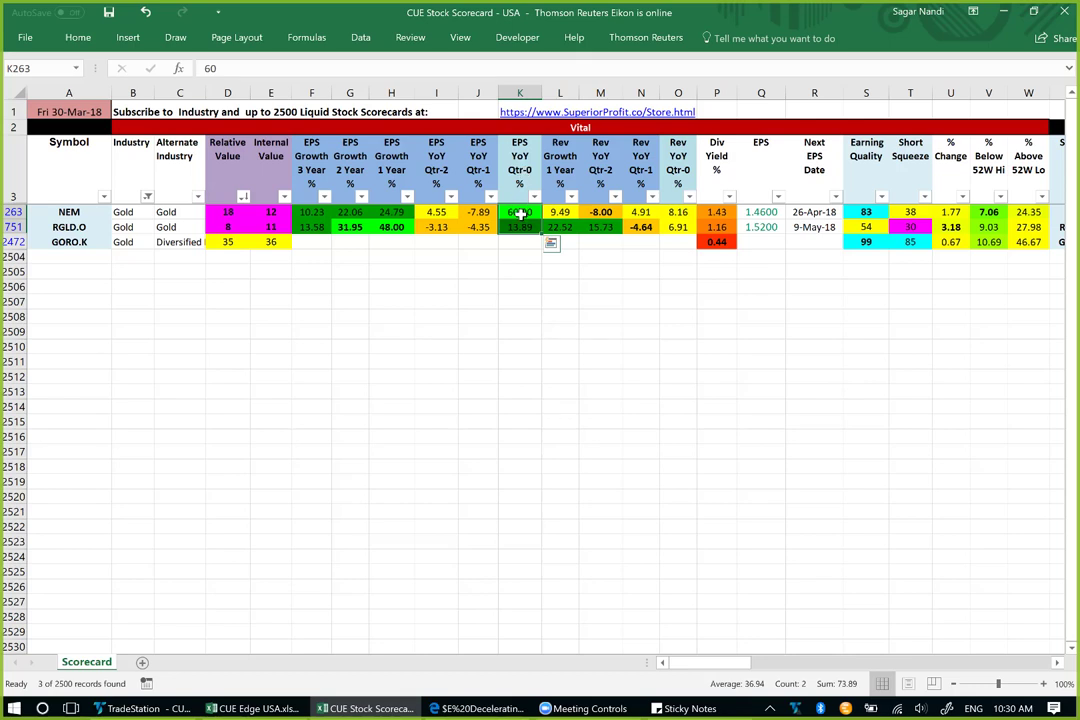
{"action": "left_click", "coordinate": [520, 214]}
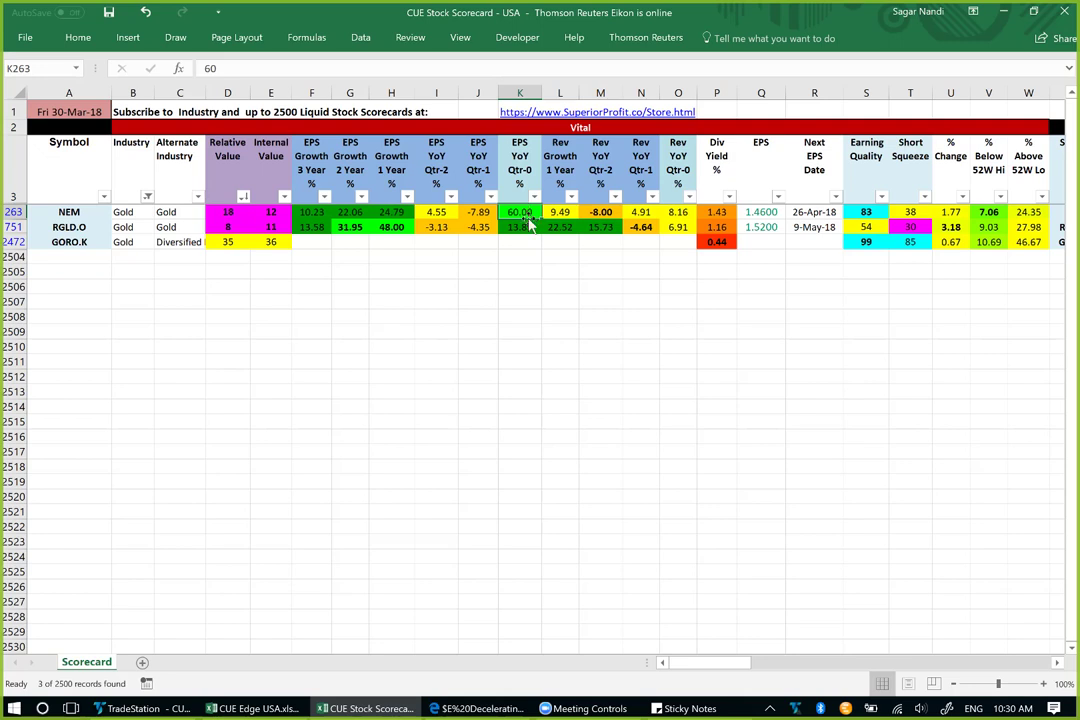
{"action": "left_click_drag", "start_coordinate": [519, 212], "coordinate": [445, 227]}
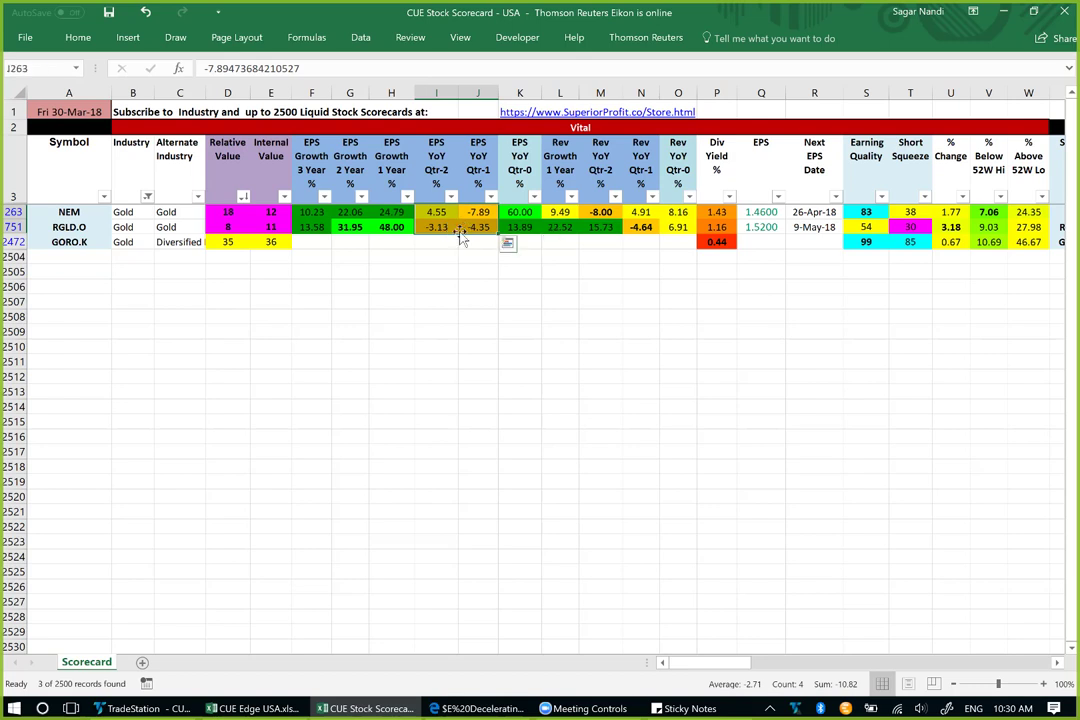
{"action": "left_click", "coordinate": [480, 256]}
{"action": "left_click", "coordinate": [528, 212]}
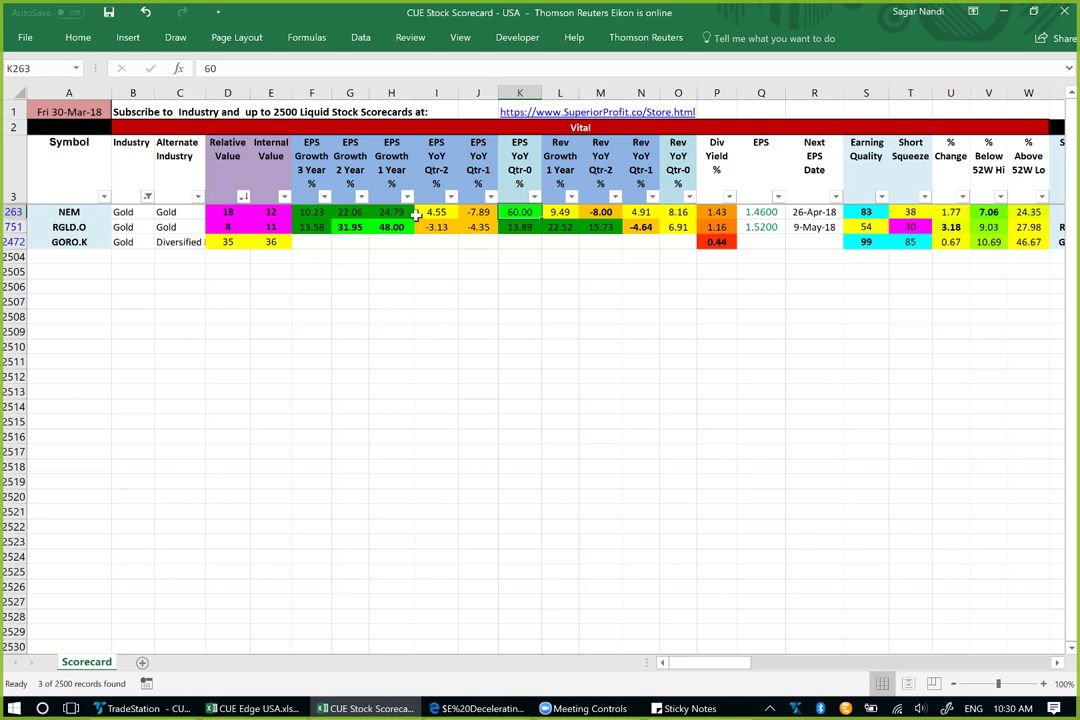
Step: Open the NEM charts in TradeStation and draw arrows at the March rise on the daily chart and the last bar on the weekly
{"action": "left_click", "coordinate": [78, 212]}
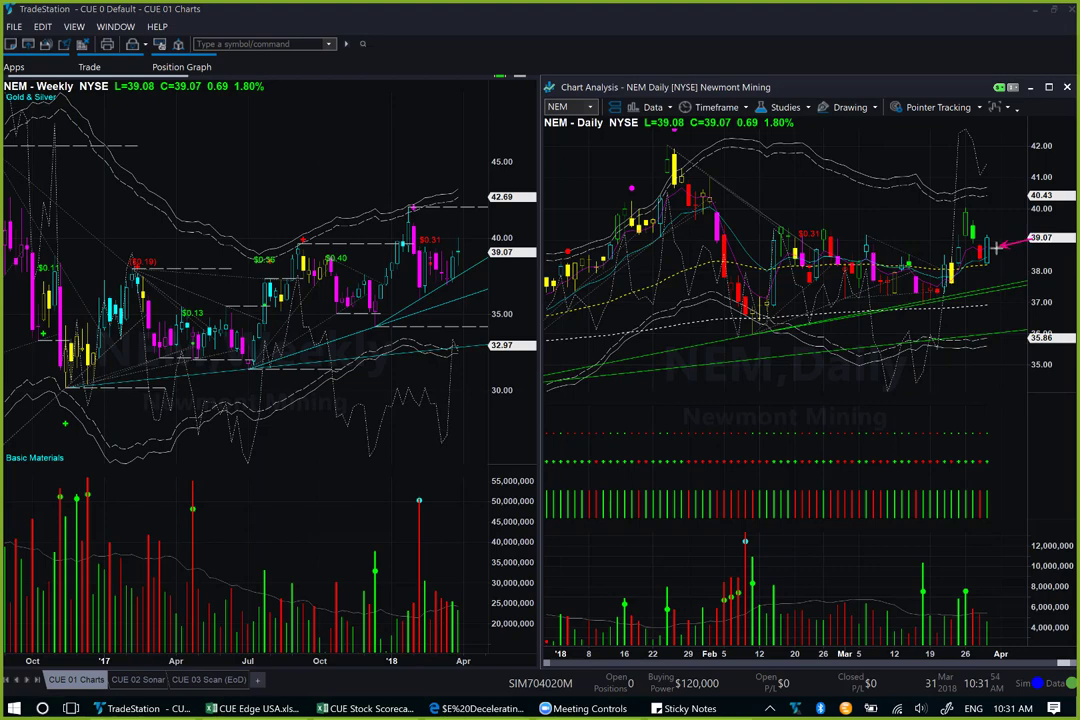
{"action": "left_click_drag", "start_coordinate": [918, 242], "coordinate": [943, 212]}
{"action": "left_click_drag", "start_coordinate": [492, 226], "coordinate": [462, 247]}
{"action": "left_click_drag", "start_coordinate": [497, 238], "coordinate": [471, 252]}
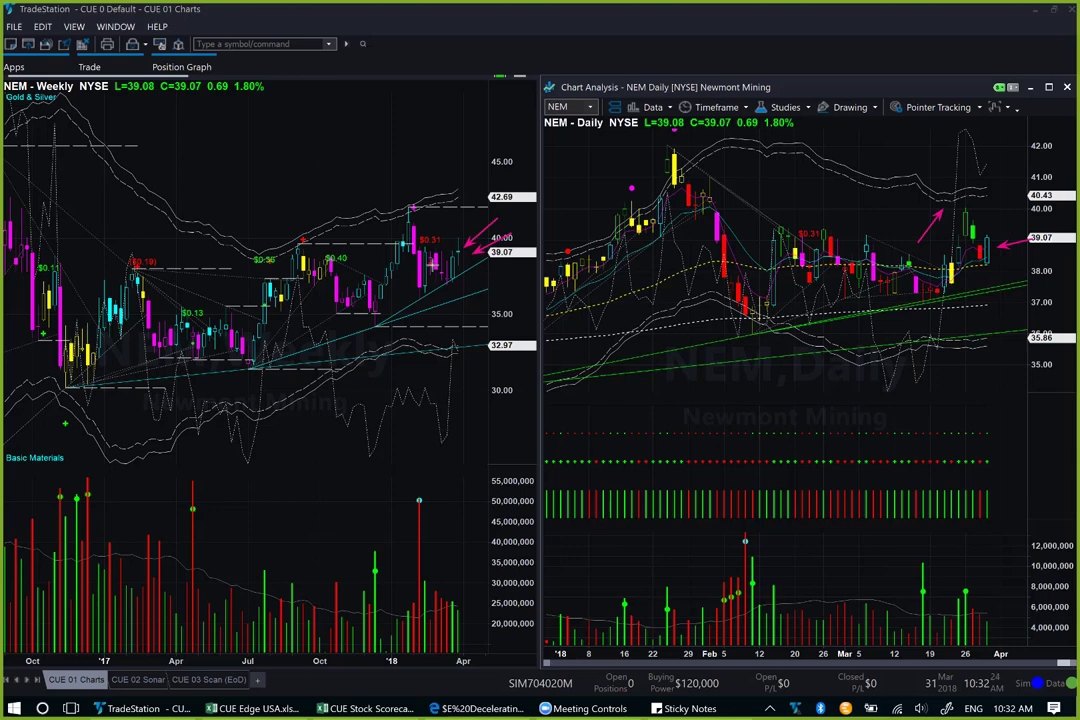
{"action": "left_click_drag", "start_coordinate": [493, 265], "coordinate": [467, 256]}
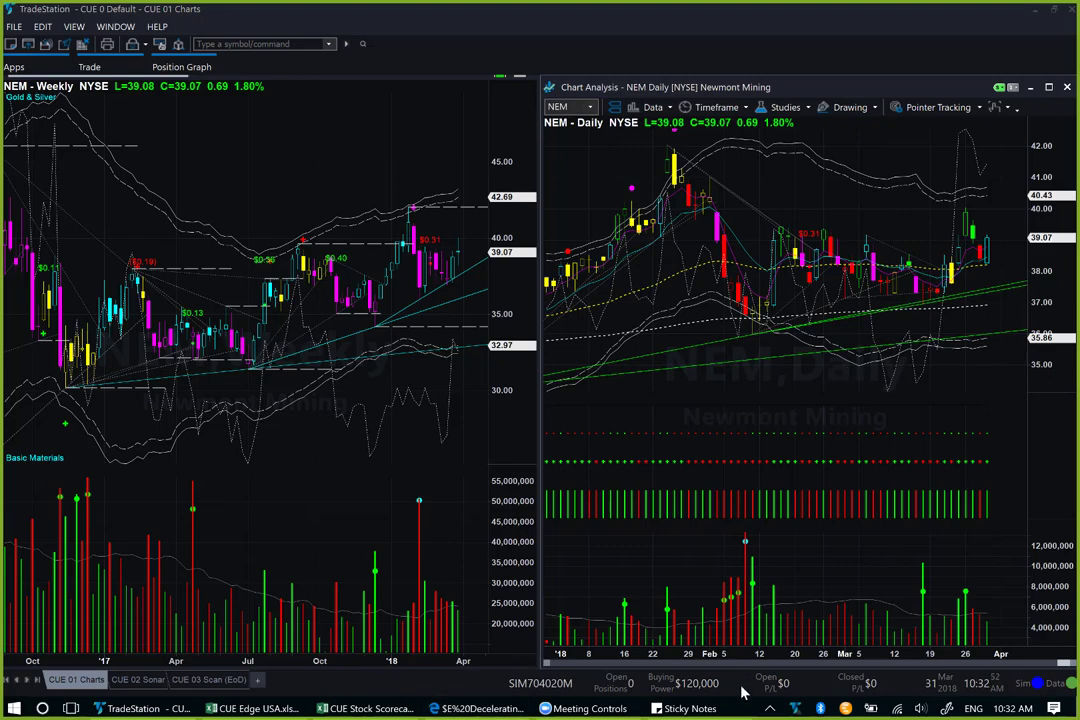
Step: Switch back to the stock scorecard and bring up the gold stocks' percentage price performance section, covering 1D to M12
{"action": "left_click", "coordinate": [365, 709]}
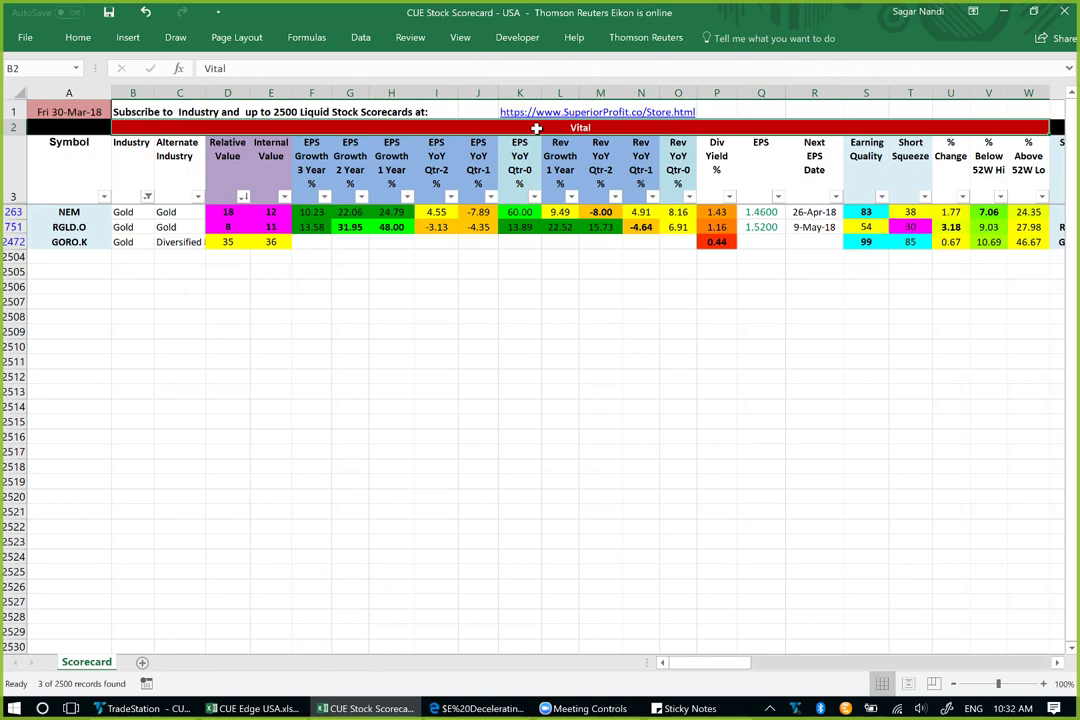
{"action": "key", "text": "Right"}
{"action": "key", "text": "Right"}
{"action": "key", "text": "Right"}
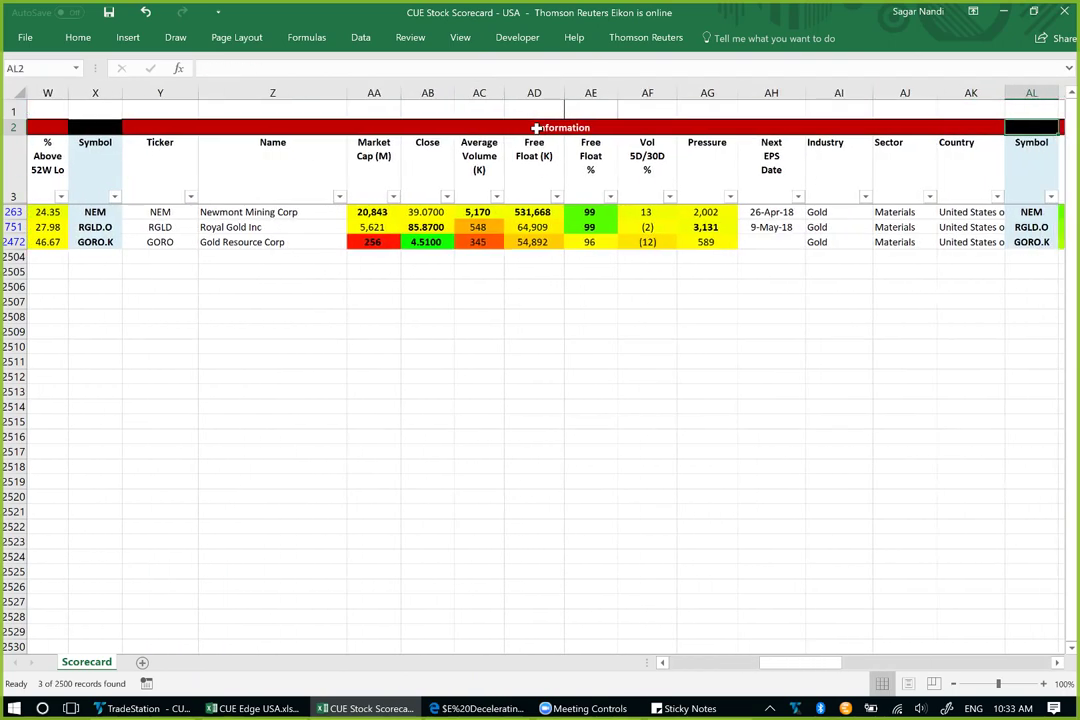
{"action": "key", "text": "Right"}
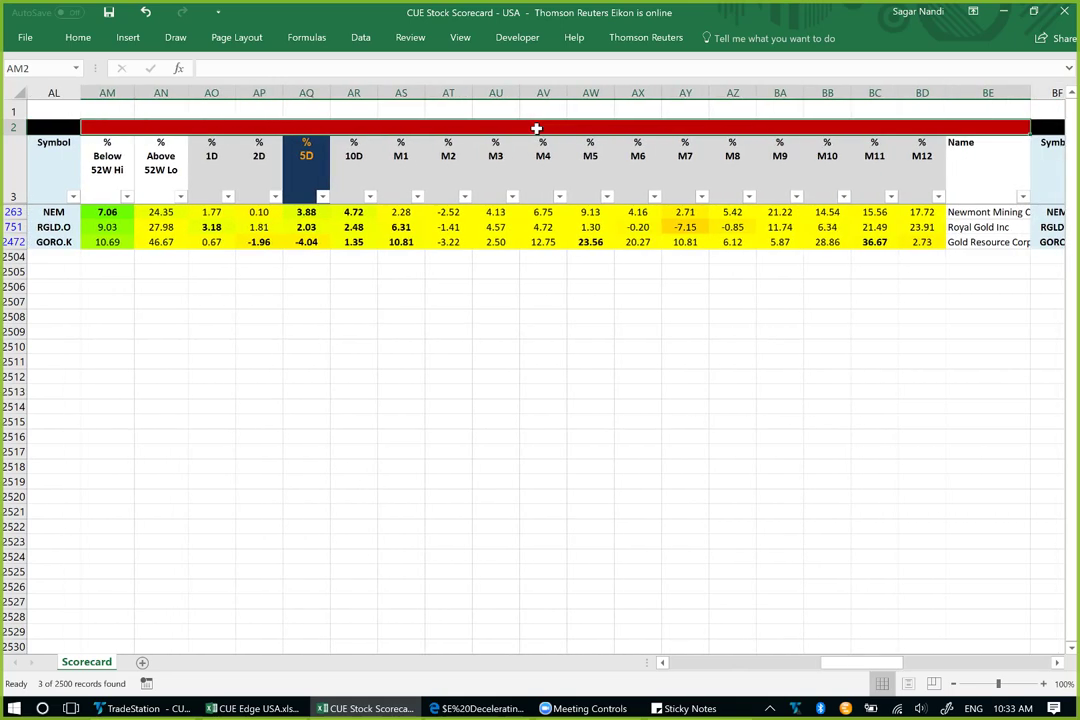
Step: Compare the M12, M6 and M9 price performance of NEM and RGLD.O, and check how far NEM is below its 52-week high
{"action": "left_click", "coordinate": [922, 229]}
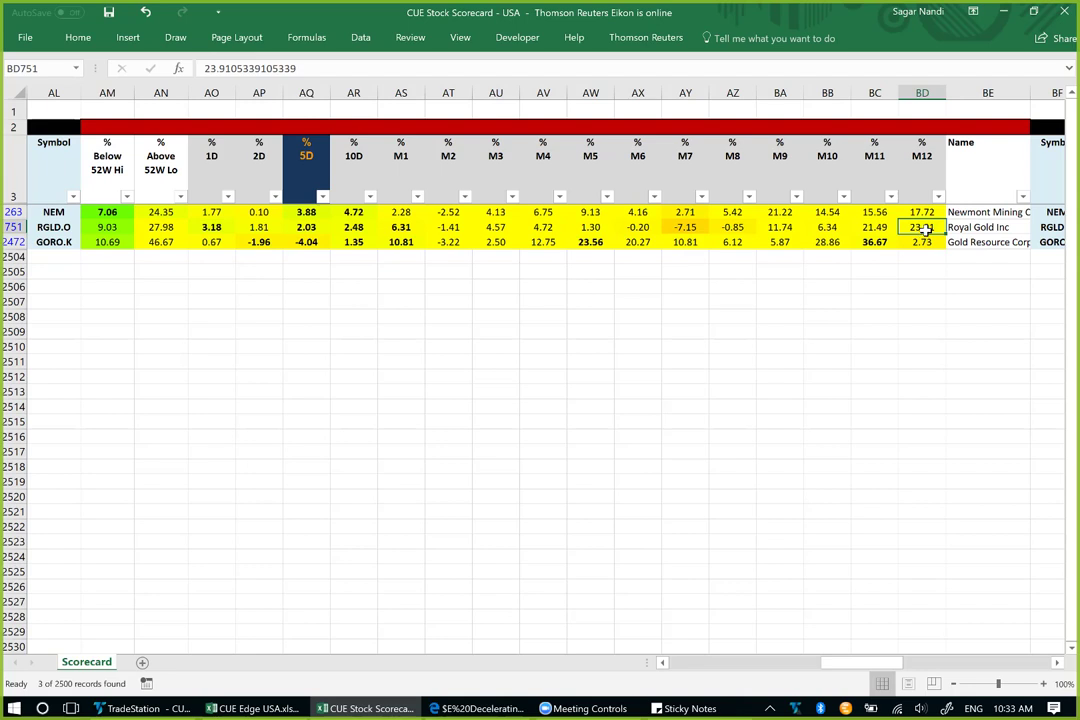
{"action": "left_click", "coordinate": [929, 213]}
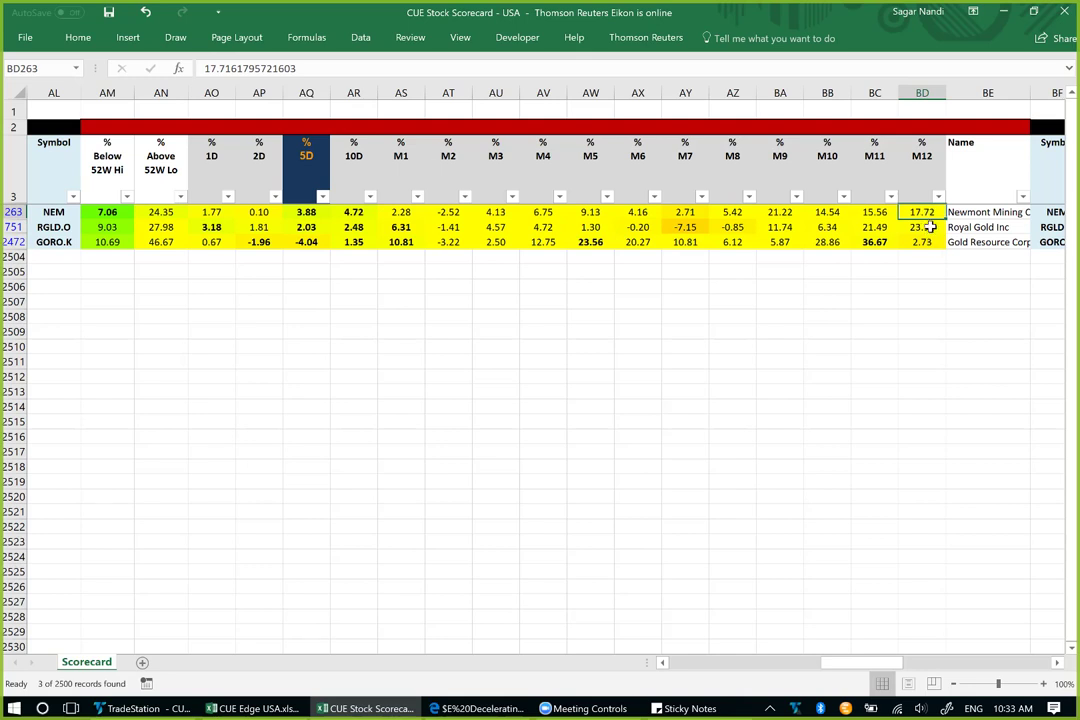
{"action": "left_click", "coordinate": [643, 214]}
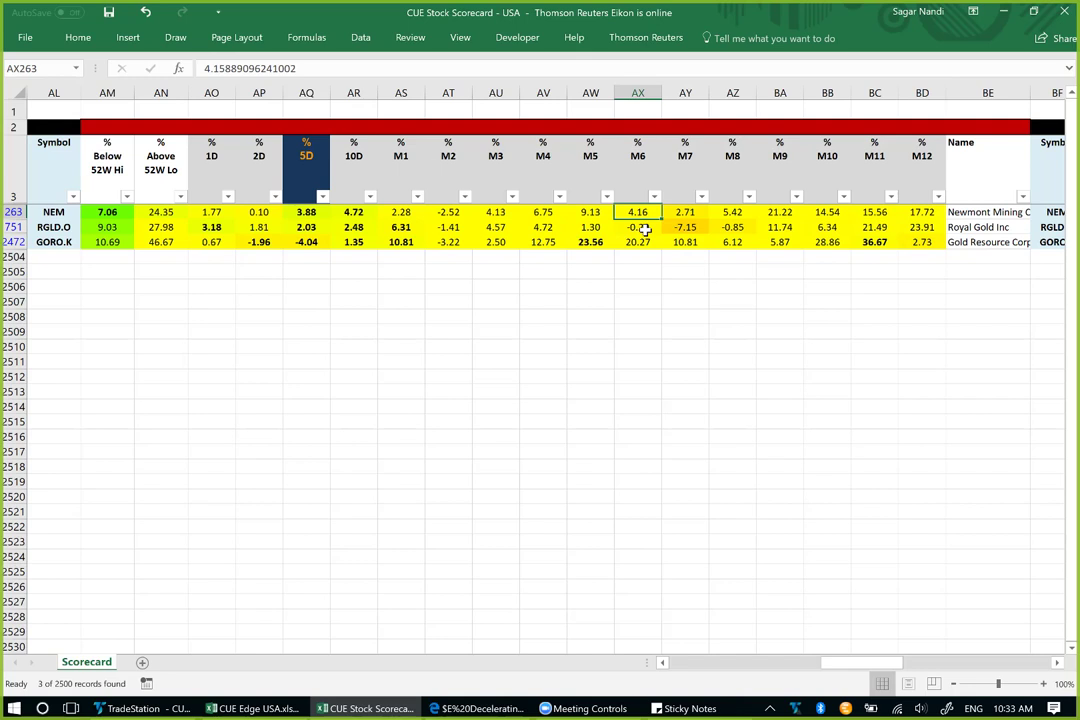
{"action": "left_click", "coordinate": [789, 214]}
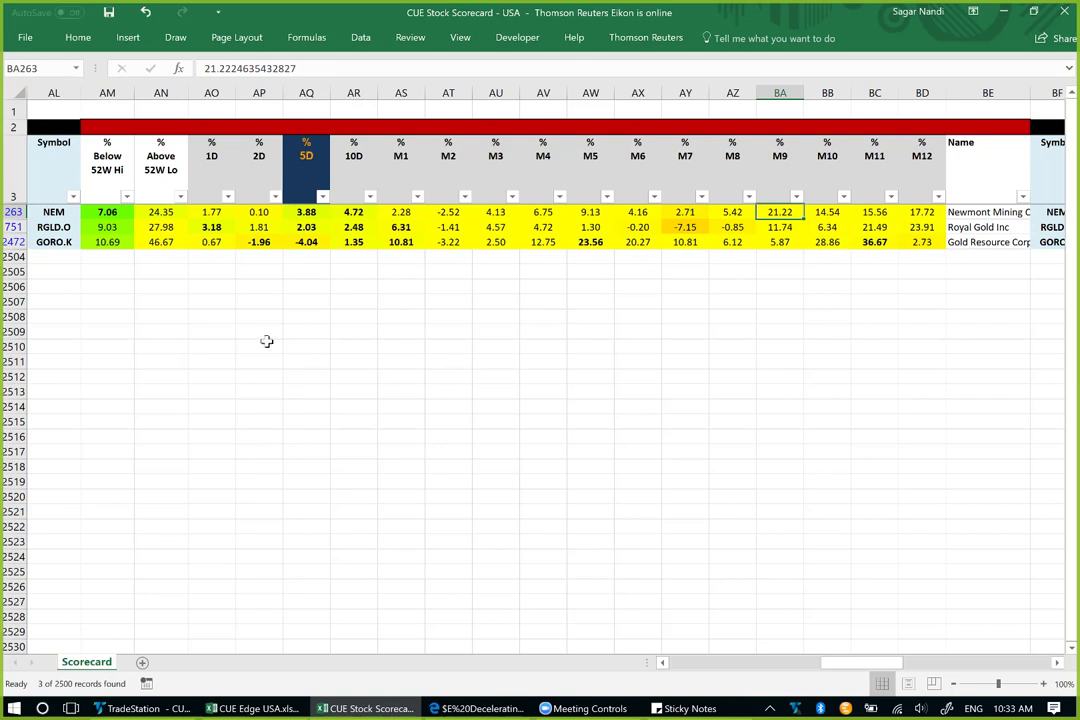
{"action": "left_click", "coordinate": [59, 213]}
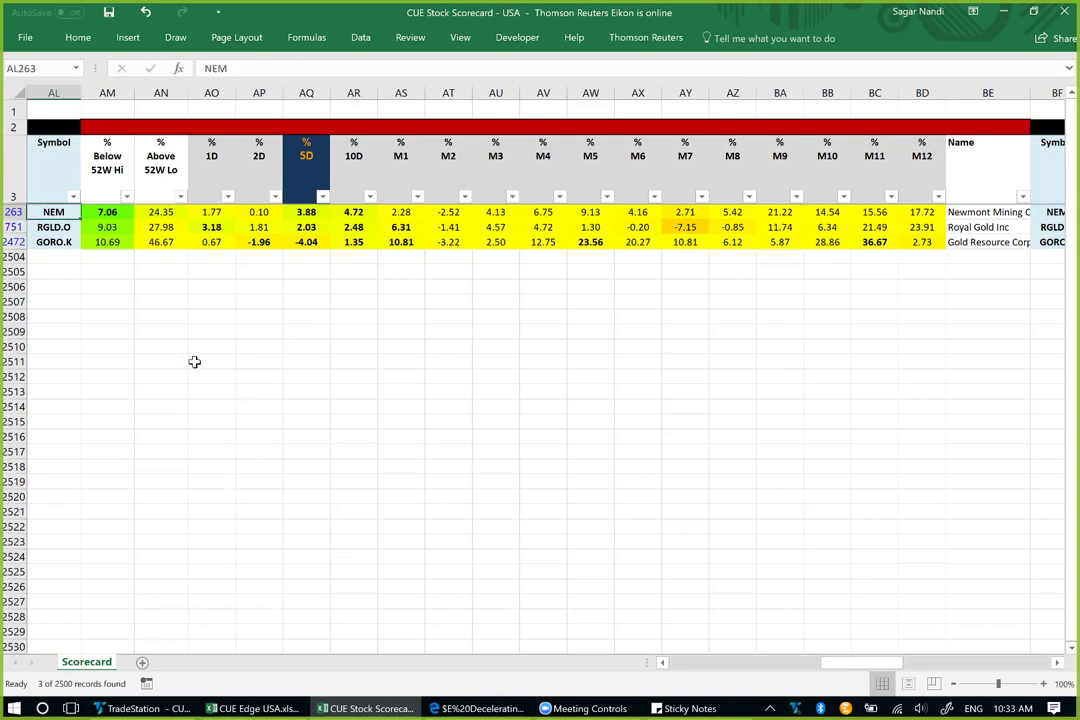
{"action": "key", "text": "Right"}
{"action": "key", "text": "Right"}
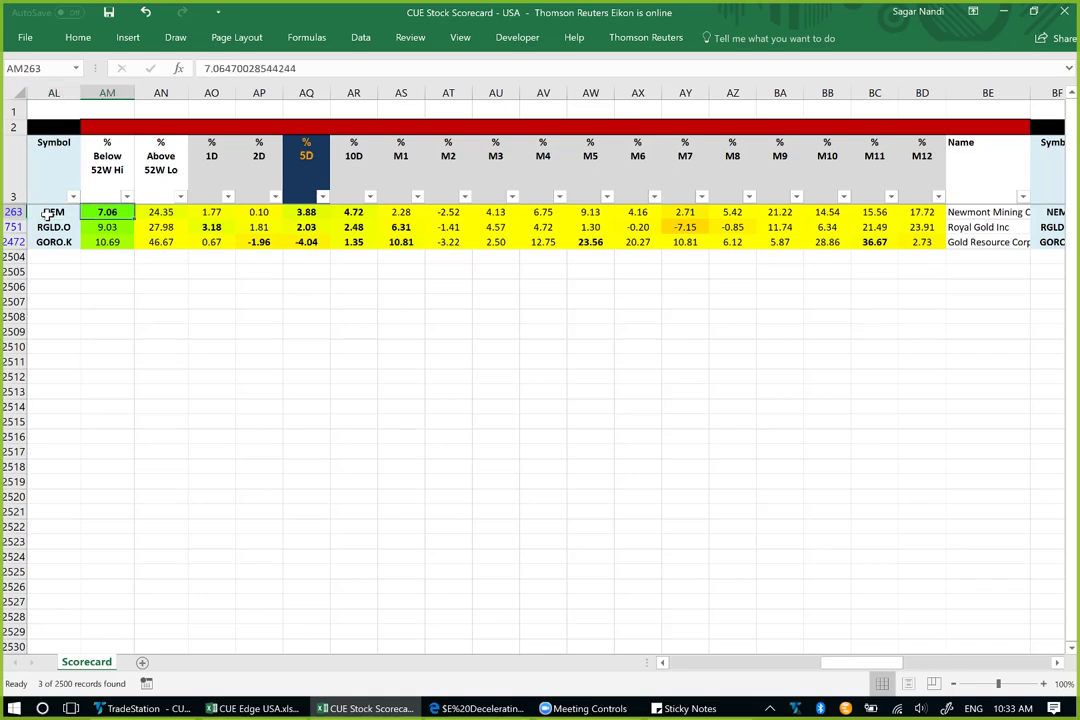
{"action": "key", "text": "Home"}
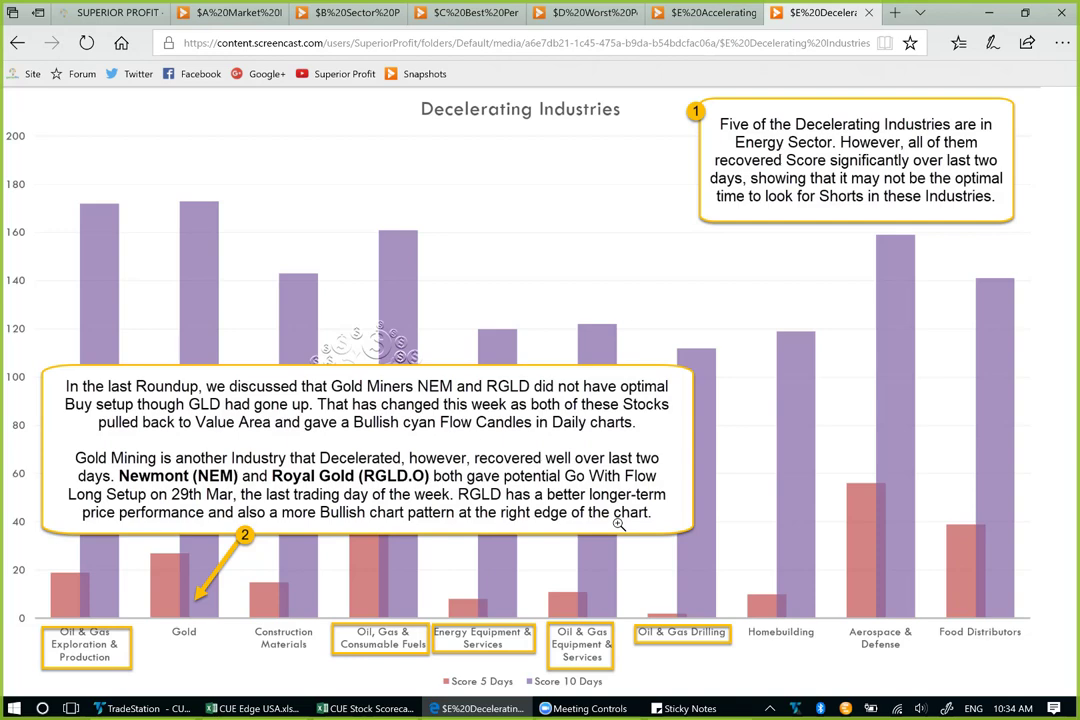
Step: Recheck the NEM weekly and daily charts in TradeStation and return to the Decelerating Industries snapshot in the browser
{"action": "left_click", "coordinate": [110, 708]}
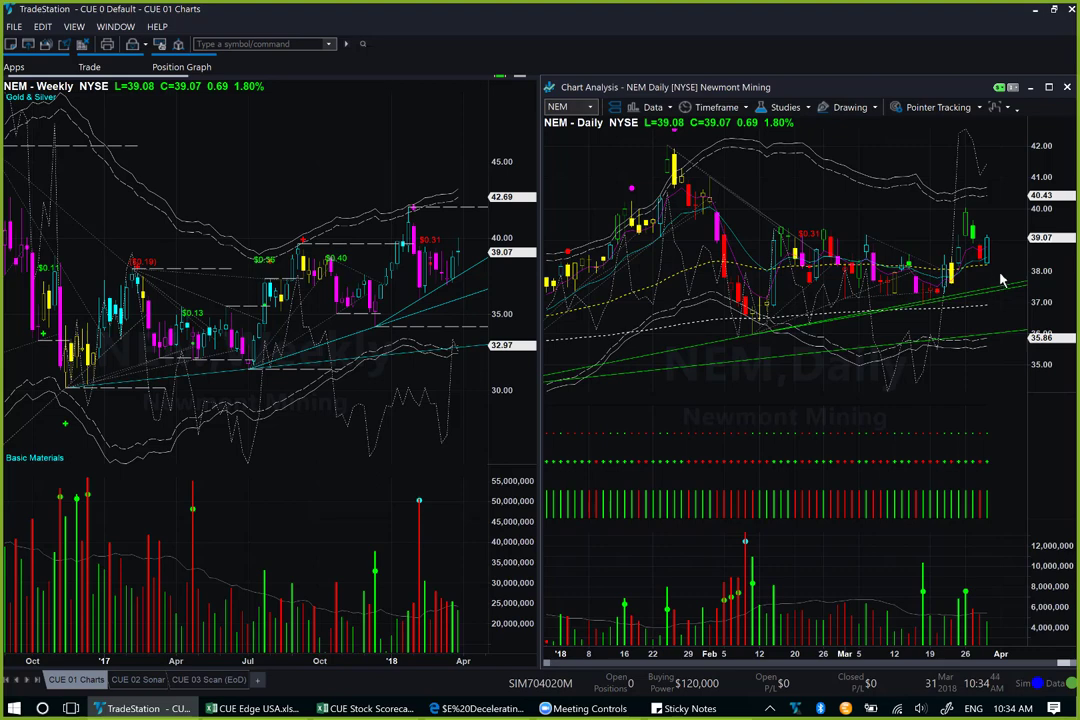
{"action": "left_click", "coordinate": [480, 708]}
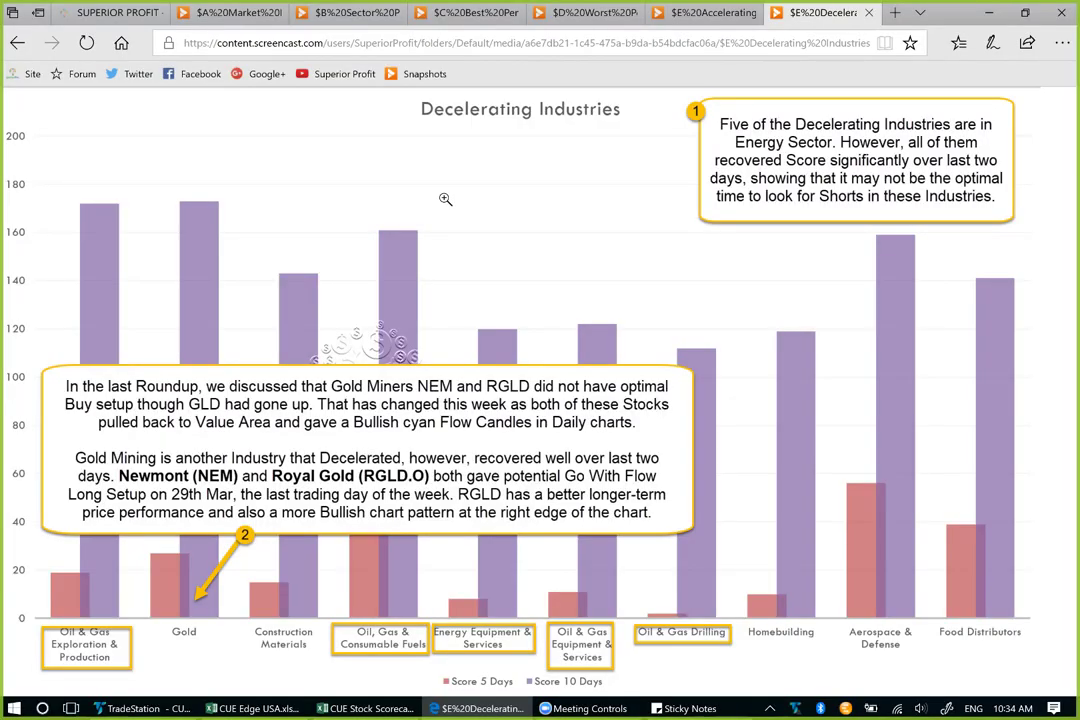